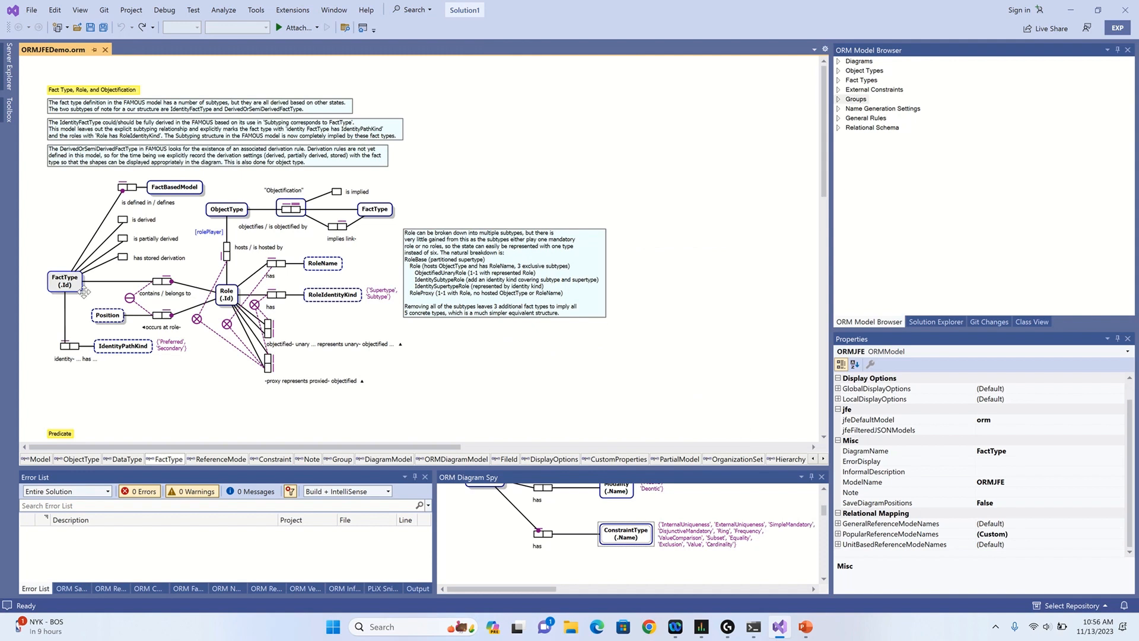
Create a new group containing the FactBasedModel, FactType, ObjectType and Role object types from the FactType diagram.
left_click(69, 285)
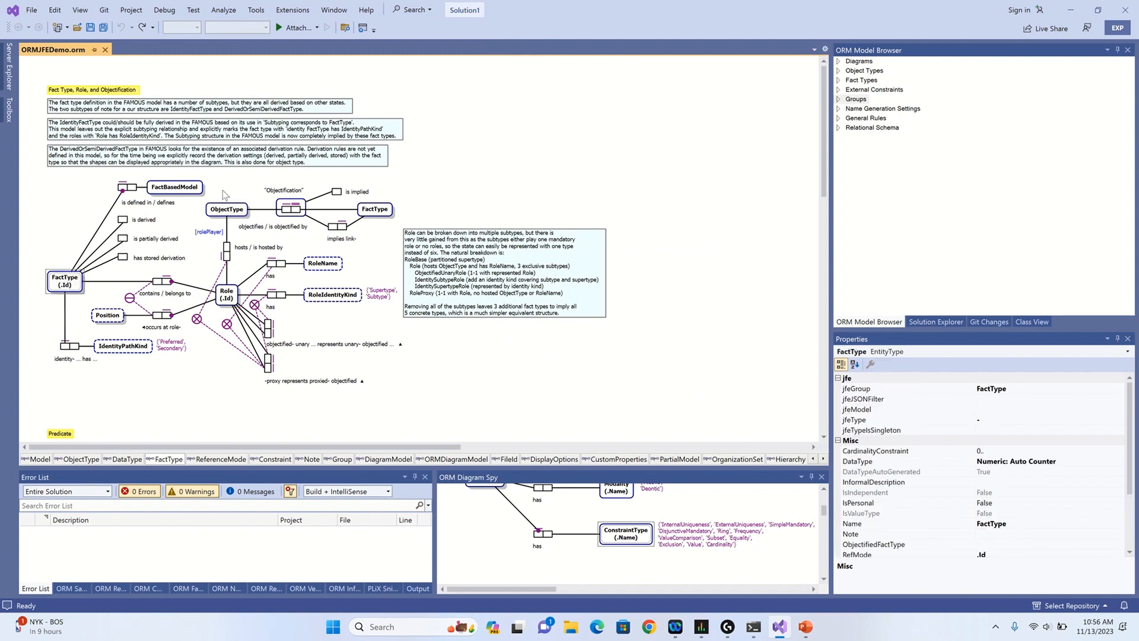
left_click(218, 209)
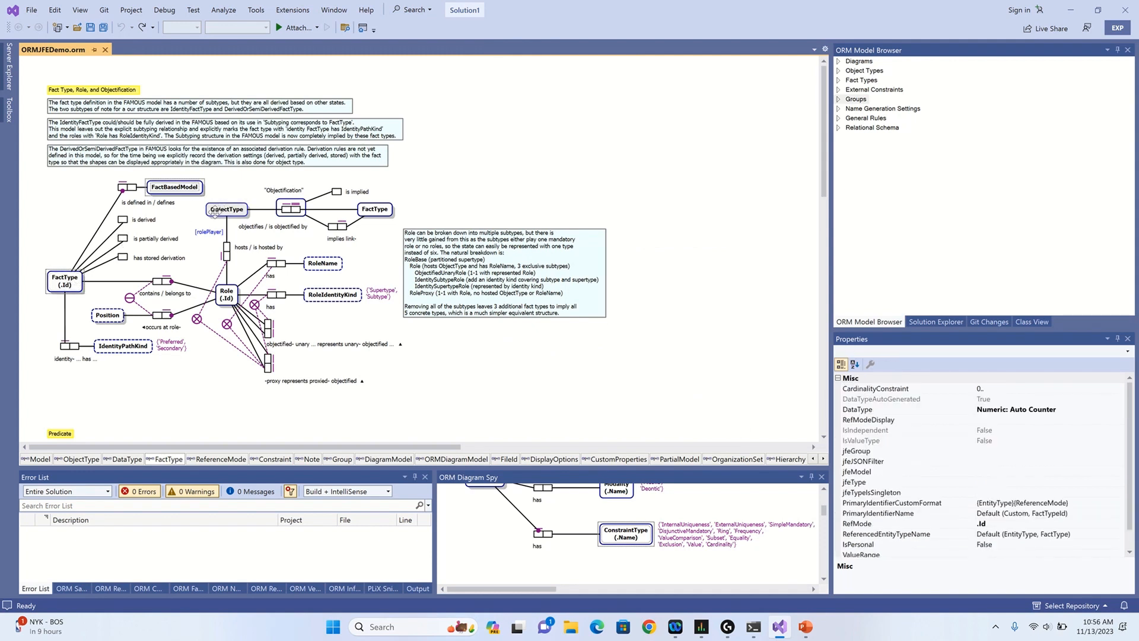
left_click(227, 295)
right_click(228, 303)
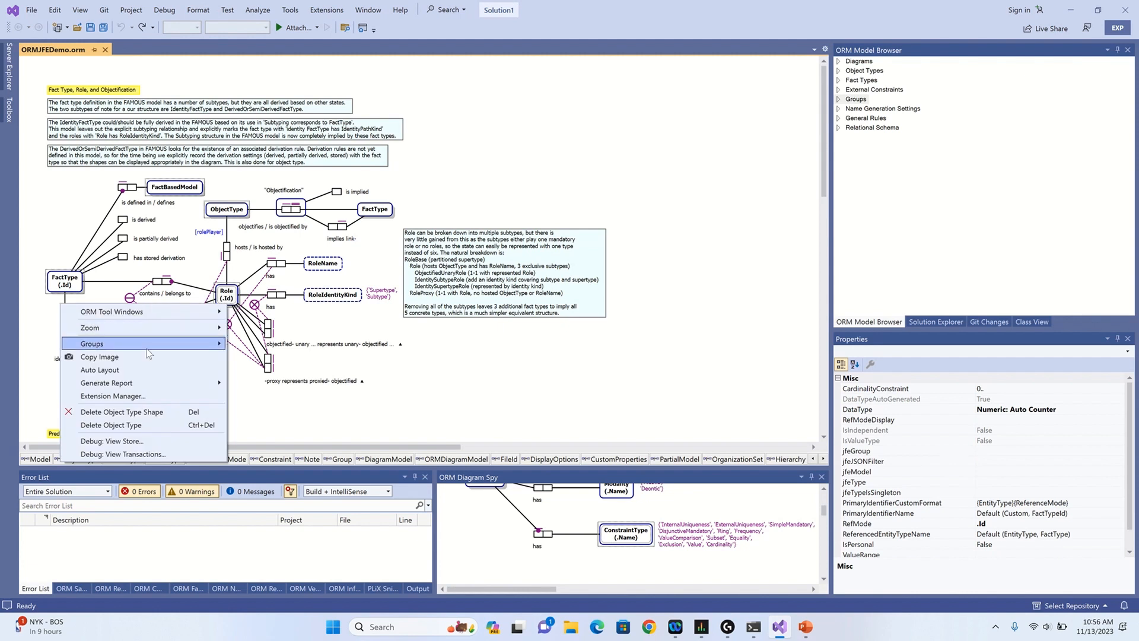
mouse_move(169, 345)
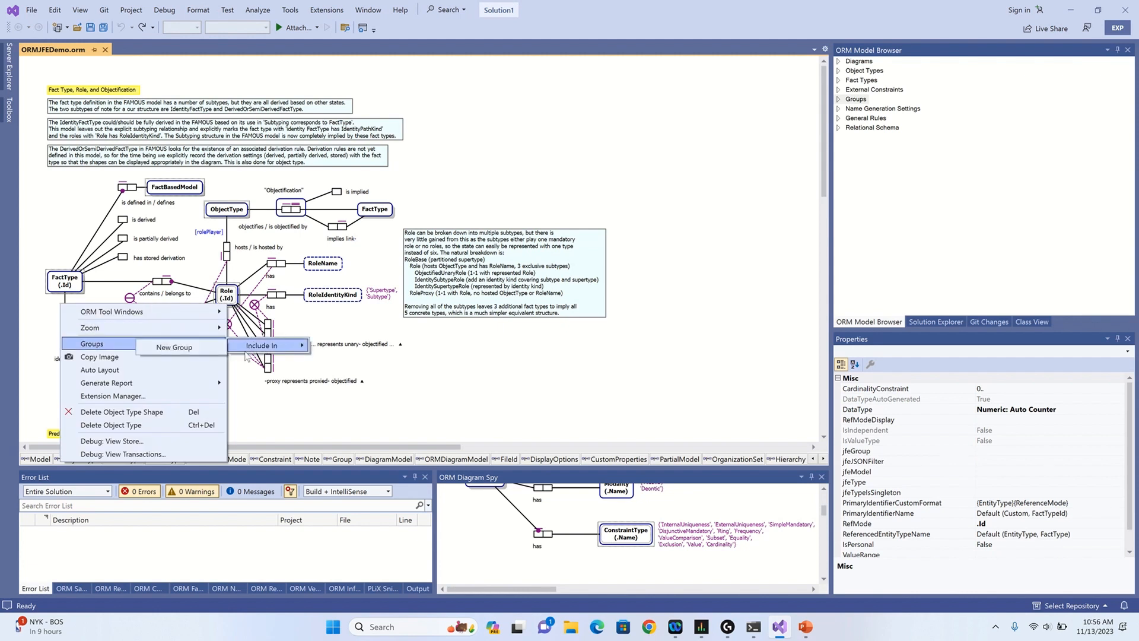
left_click(175, 347)
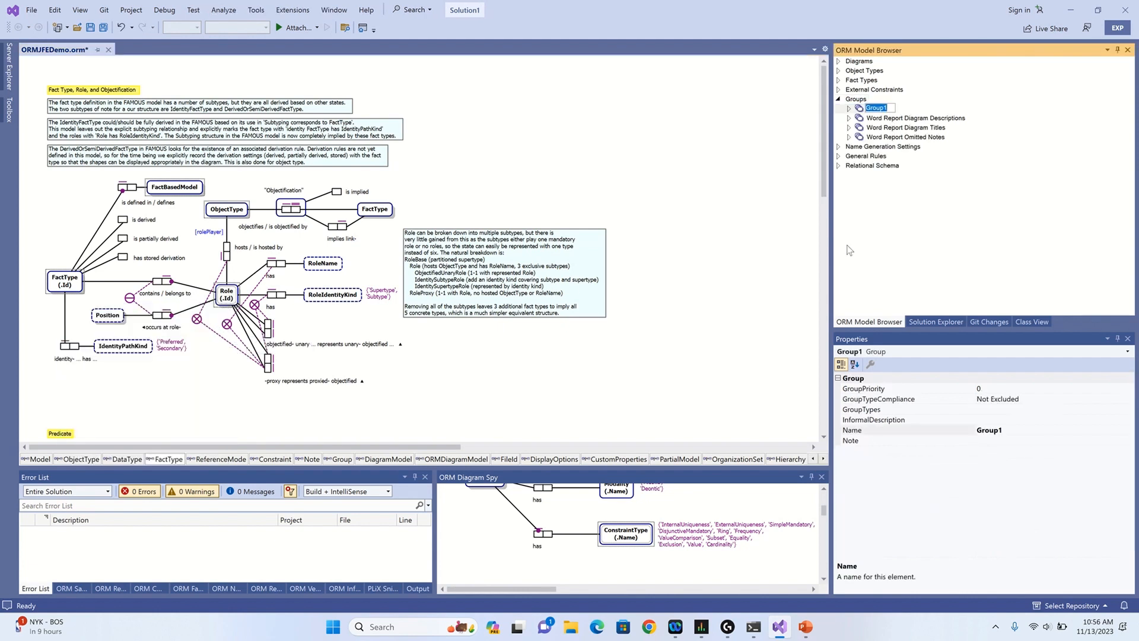
Name the new group CoreElements.
type("cOREe")
key("BackSpace")
key("BackSpace")
key("BackSpace")
type("CoreElements")
key("Return")
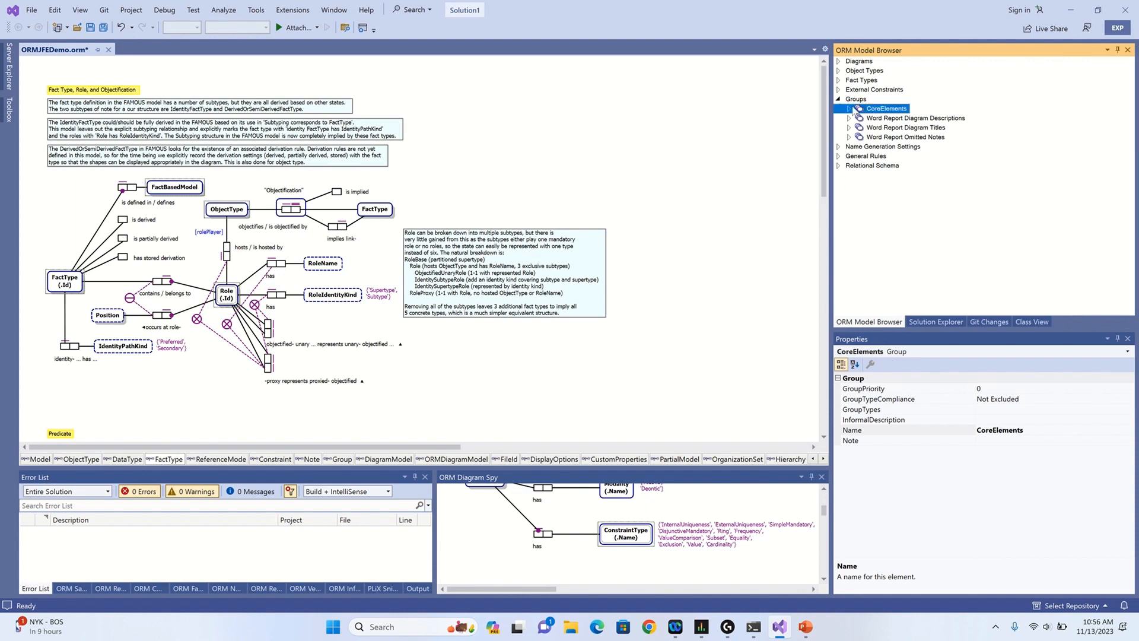
Expand the CoreElements group and assign it the ORM Shape Color group type.
left_click(852, 109)
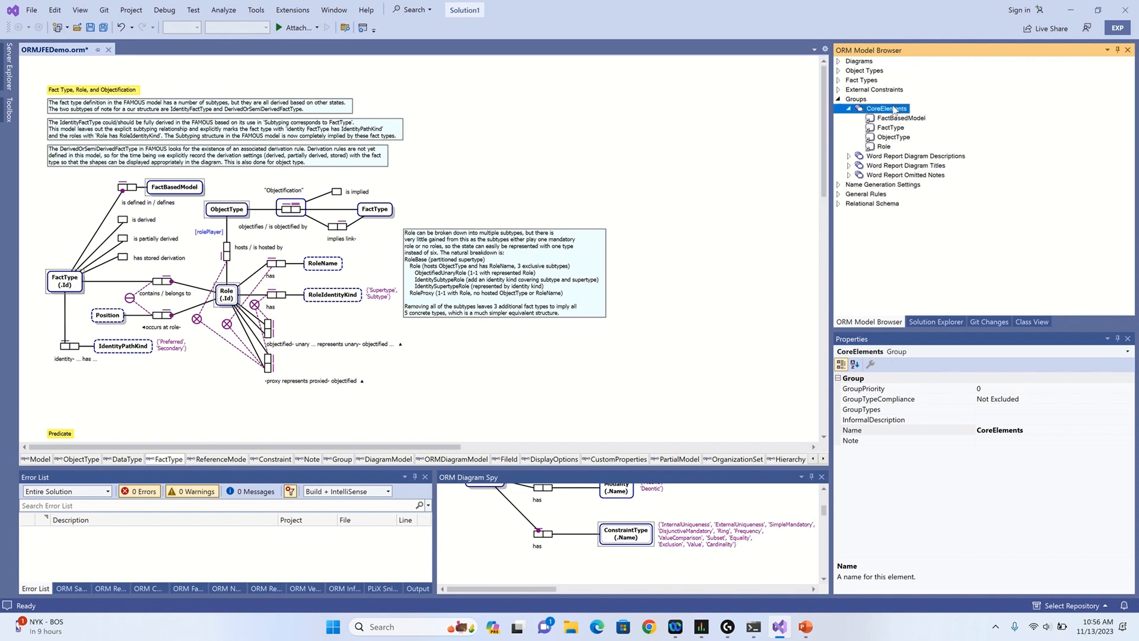
left_click(881, 410)
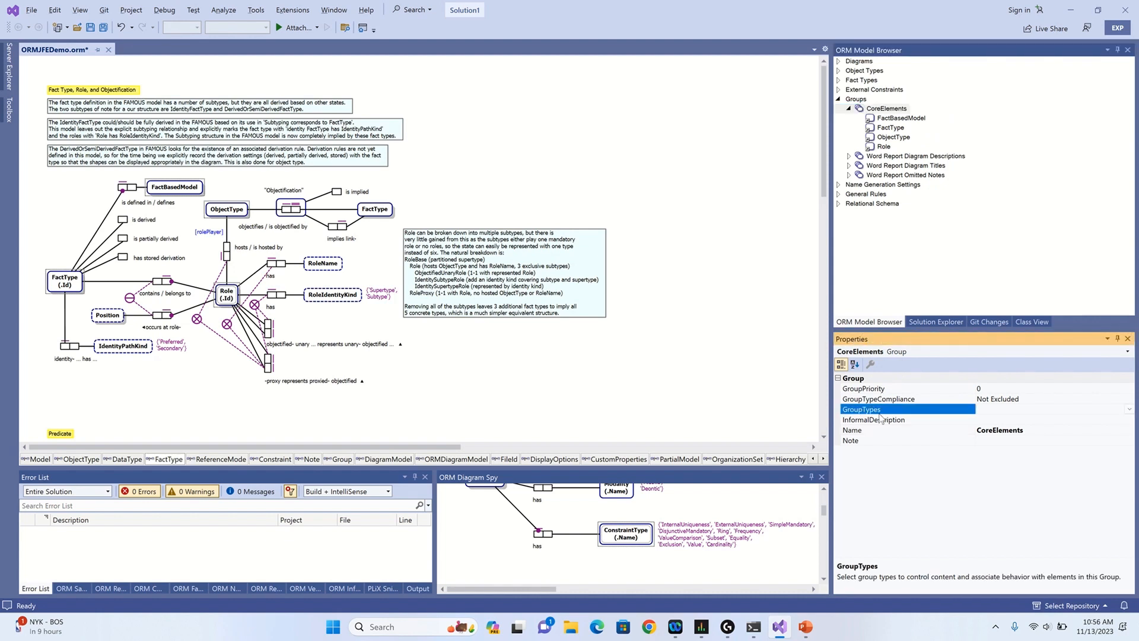
left_click(1128, 410)
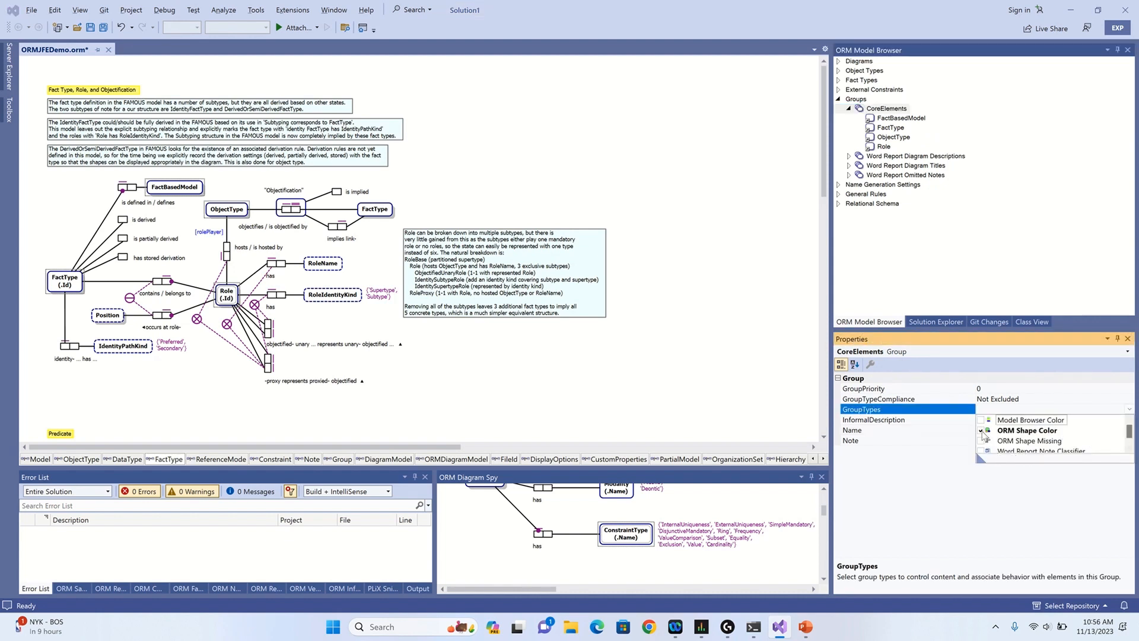
left_click(981, 431)
key("Return")
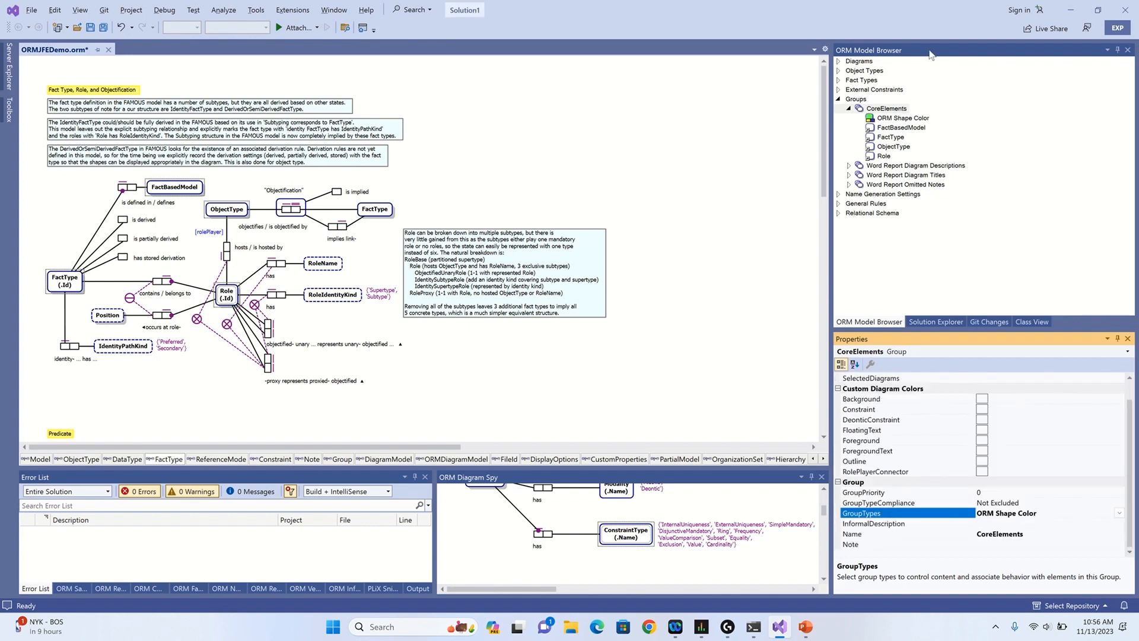
Set the custom diagram outline color of the CoreElements group to Fuchsia.
left_click(862, 100)
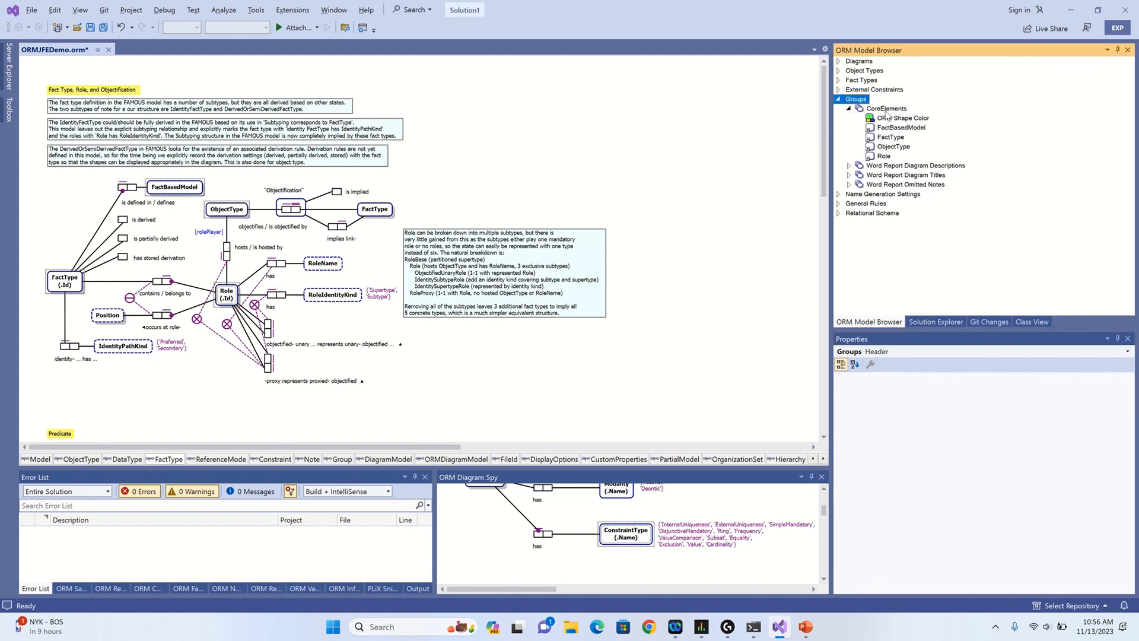
left_click(886, 110)
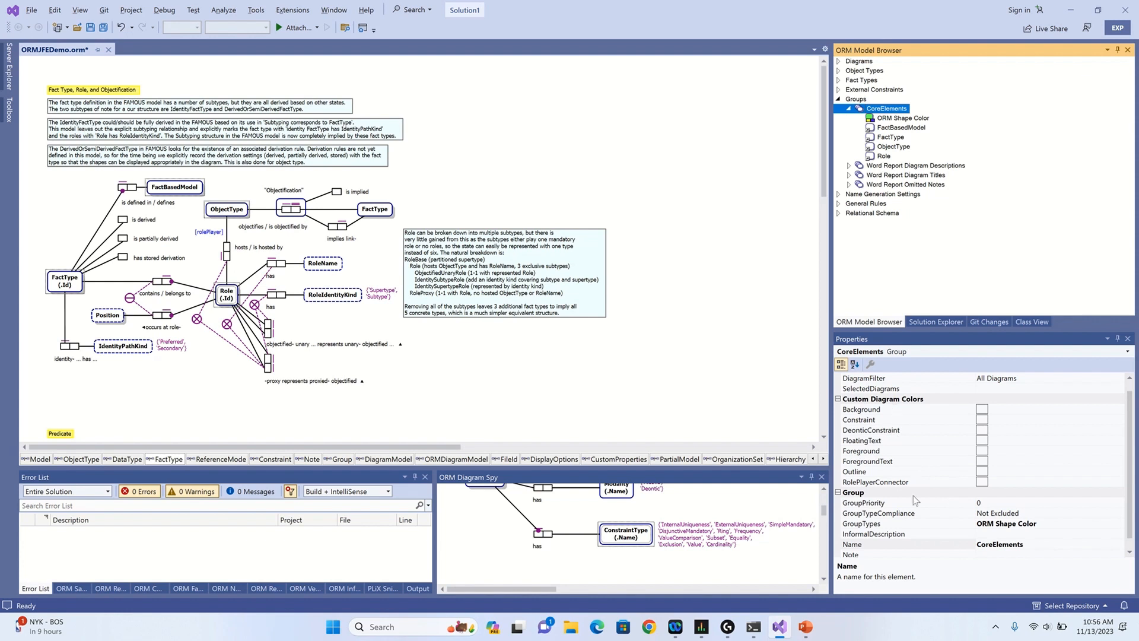
left_click(1034, 470)
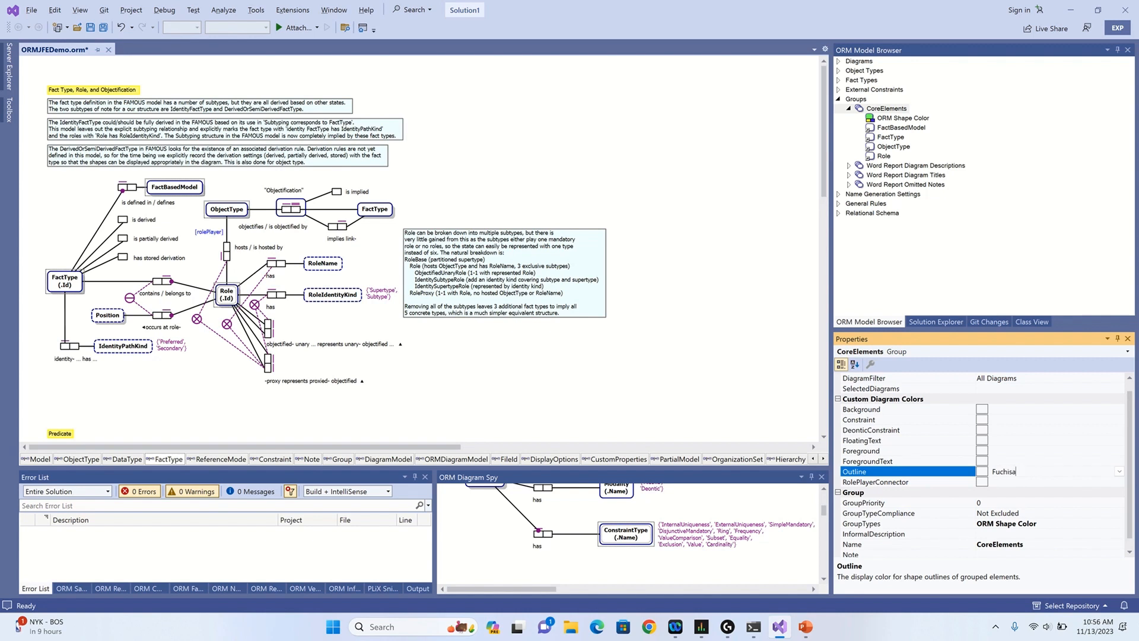
key("Return")
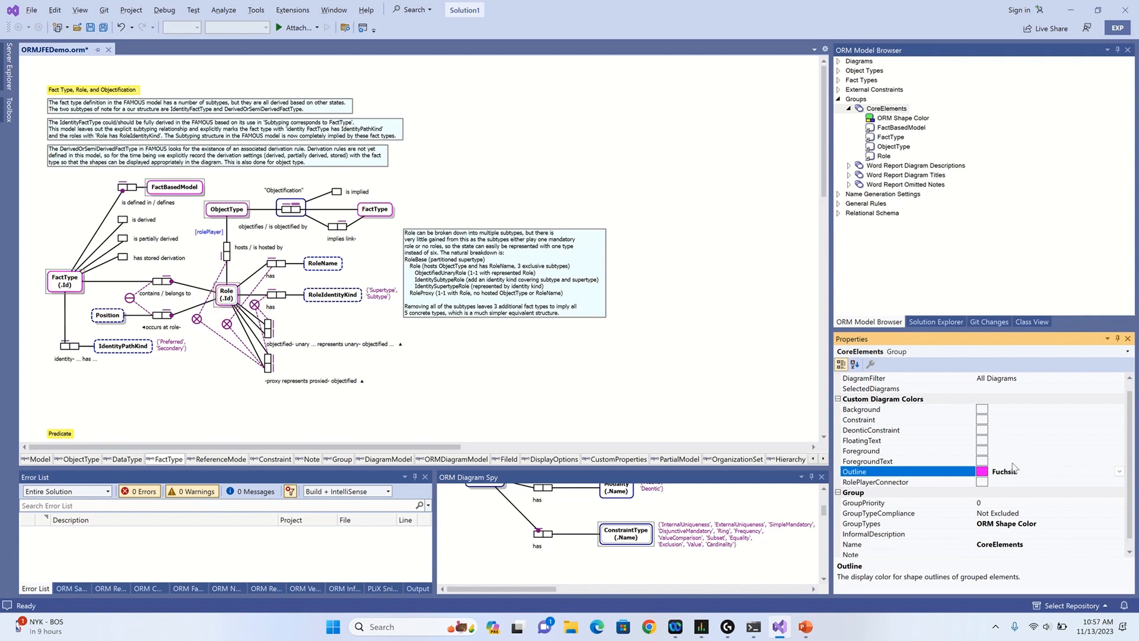
Set the CoreElements group's foreground text color to DarkOrchid and its background color to LightYellow.
left_click(1013, 462)
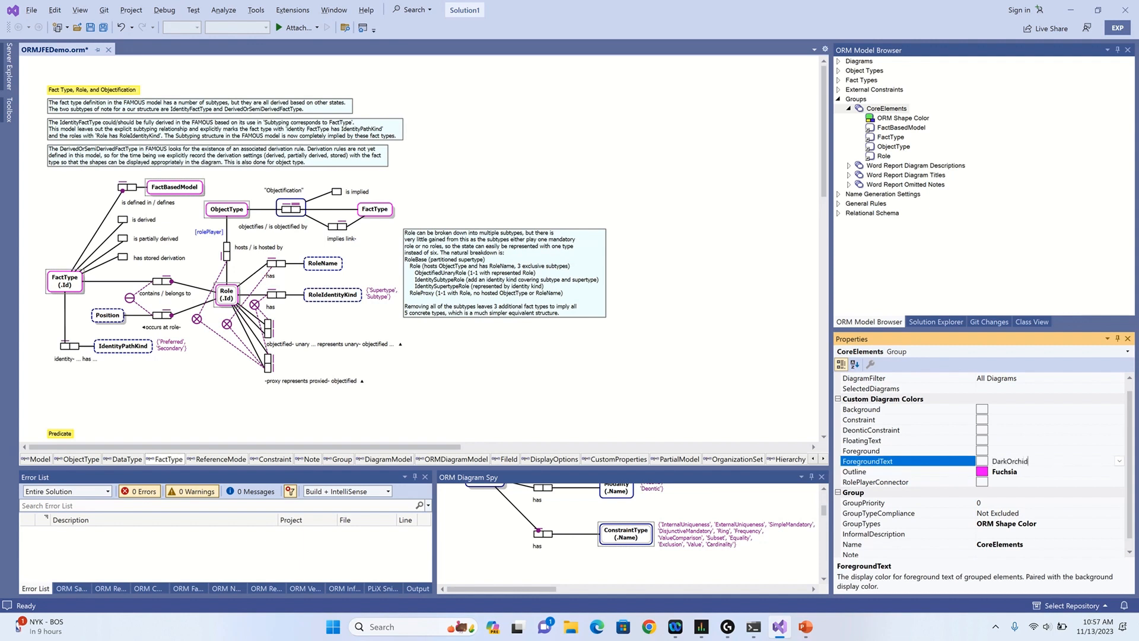
type("DarkOrchid")
key("Return")
left_click(1014, 408)
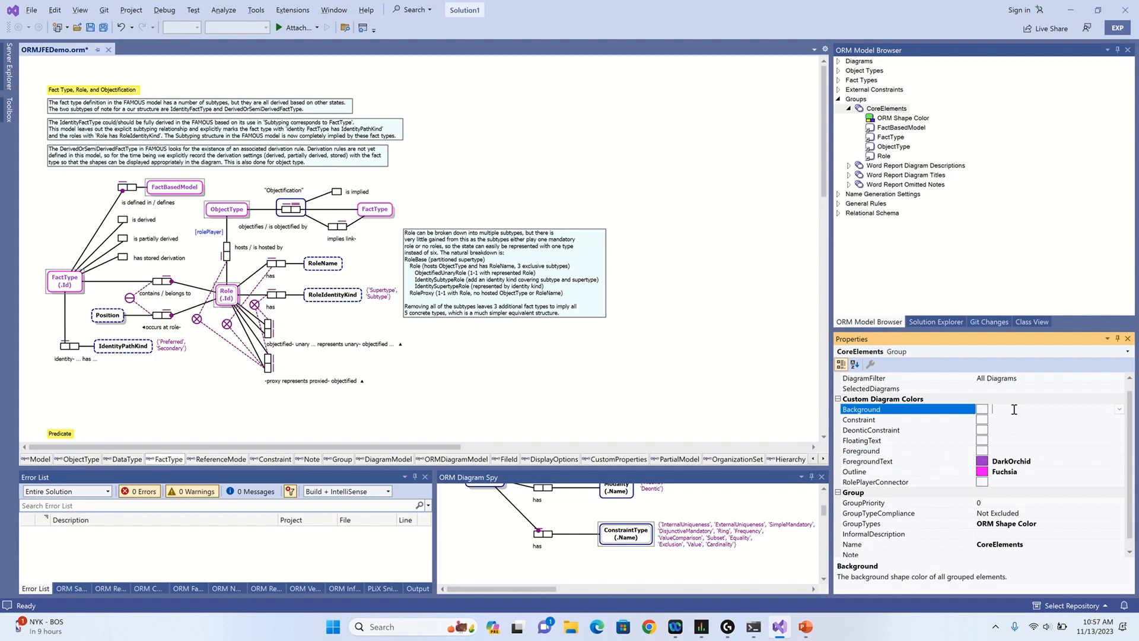
type("LightYellow")
key("Return")
Switch the diagram filter of CoreElements' ORM Shape Color to No Diagrams and back to All Diagrams.
left_click(904, 119)
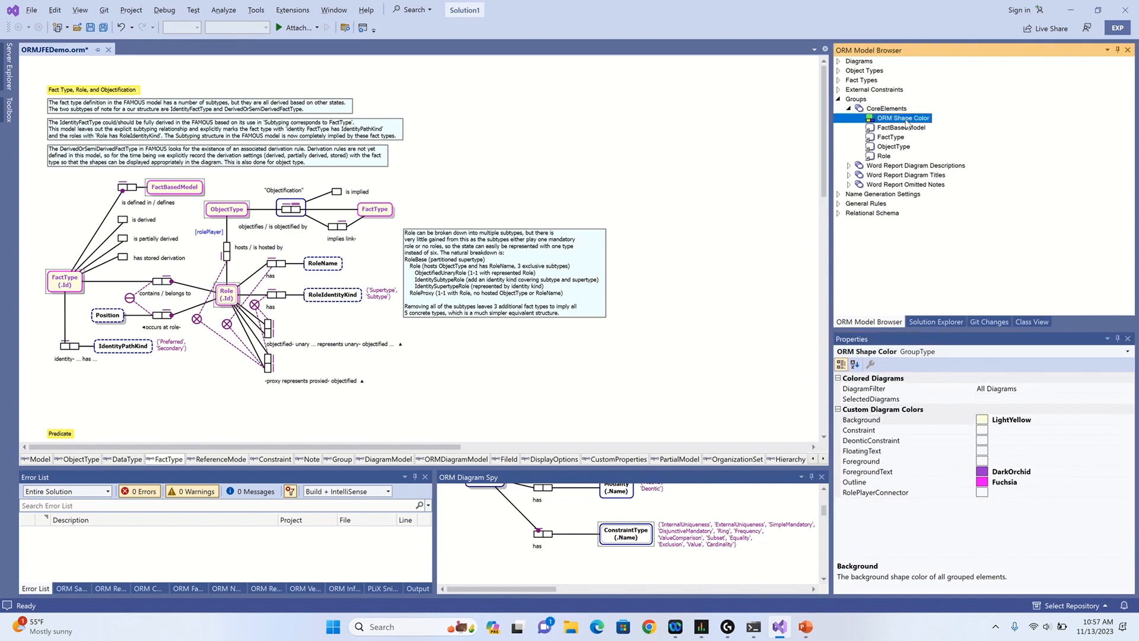
left_click(1128, 389)
left_click(1129, 389)
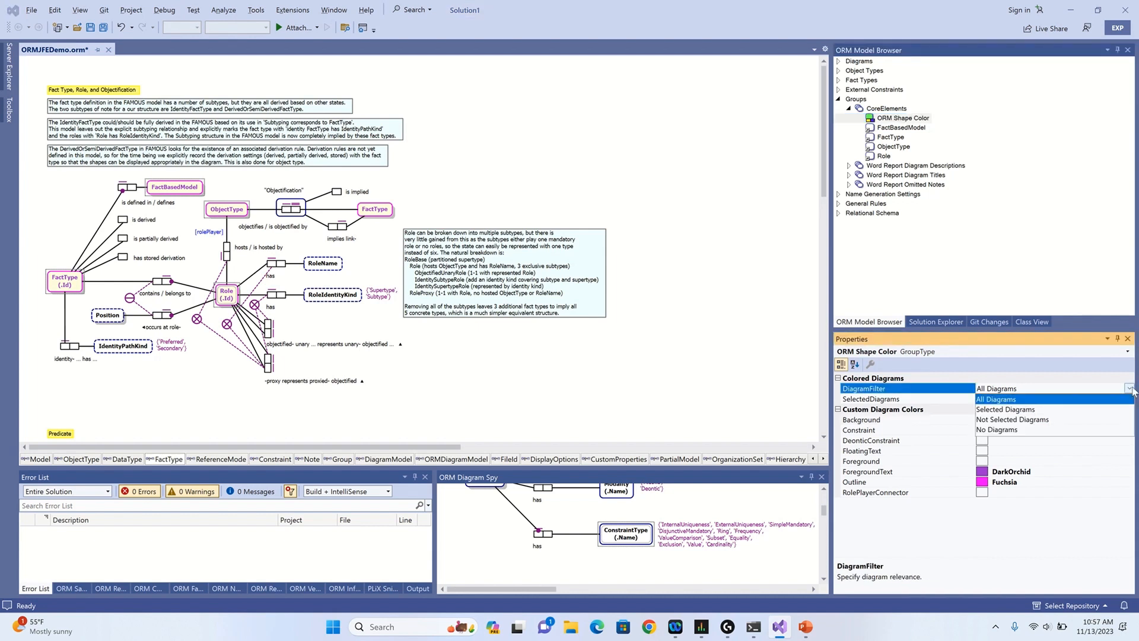
left_click(1016, 431)
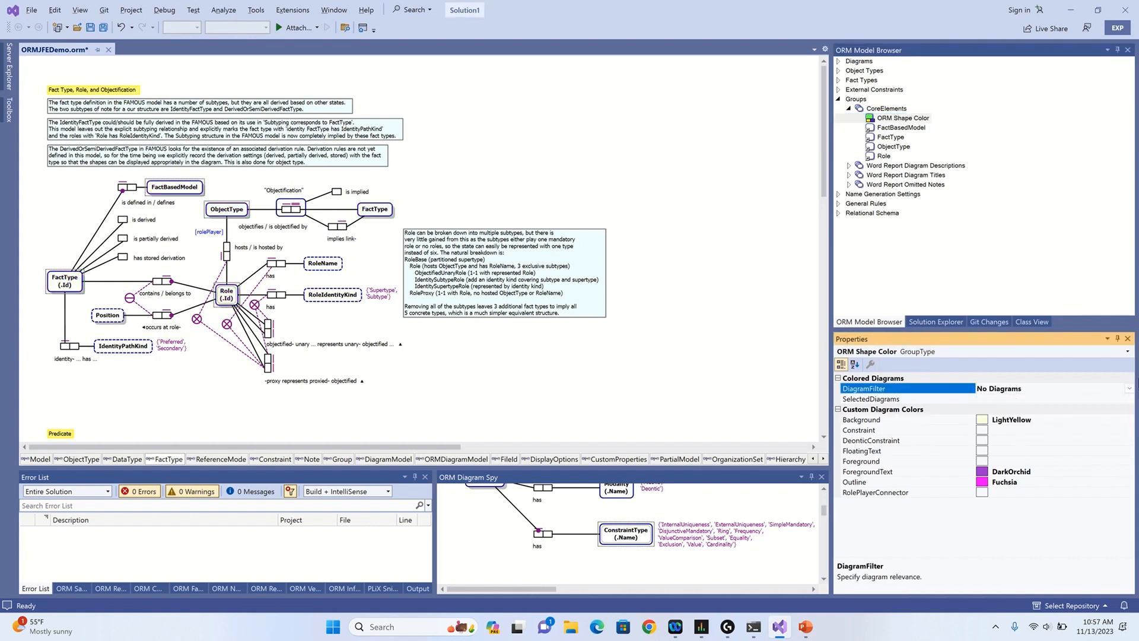
left_click(1128, 388)
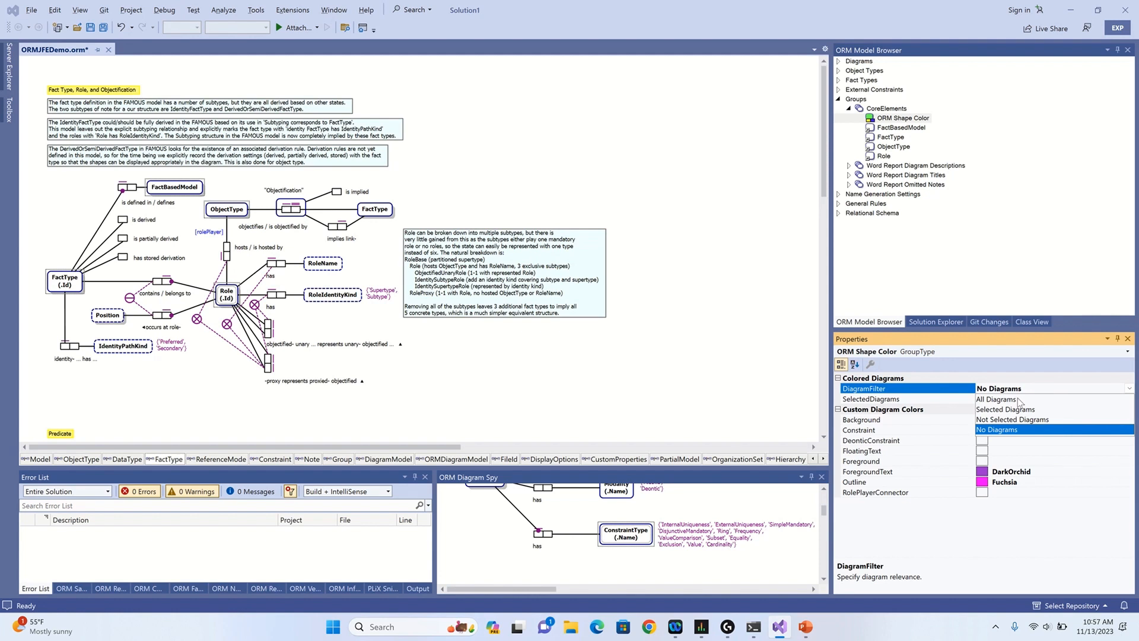
left_click(1009, 399)
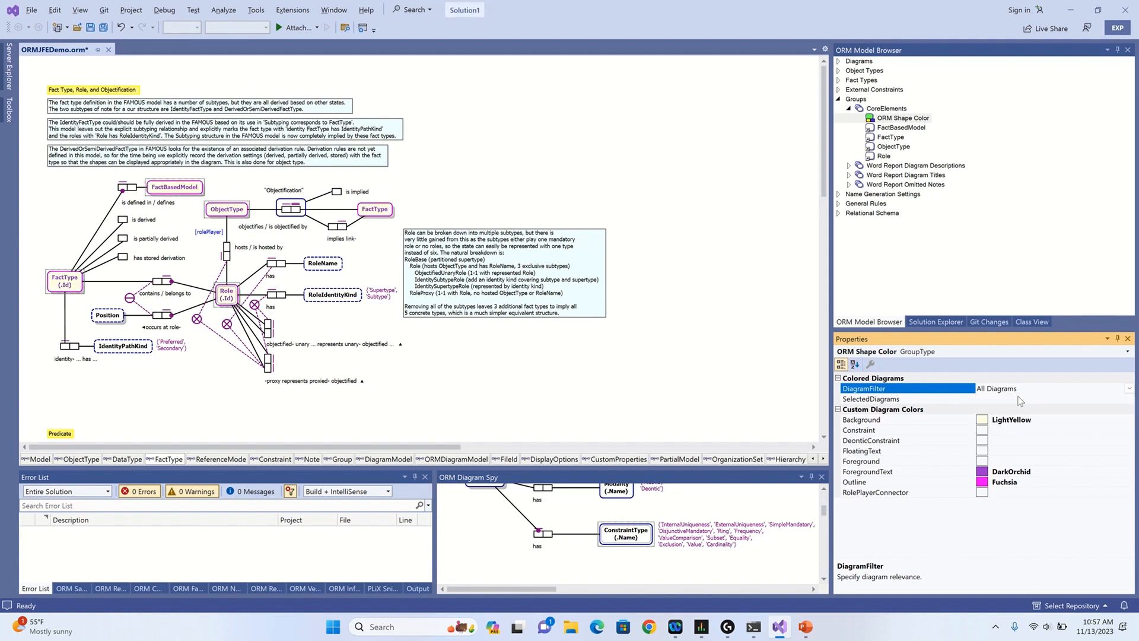
Add another group to the model and name it Missing.
right_click(865, 99)
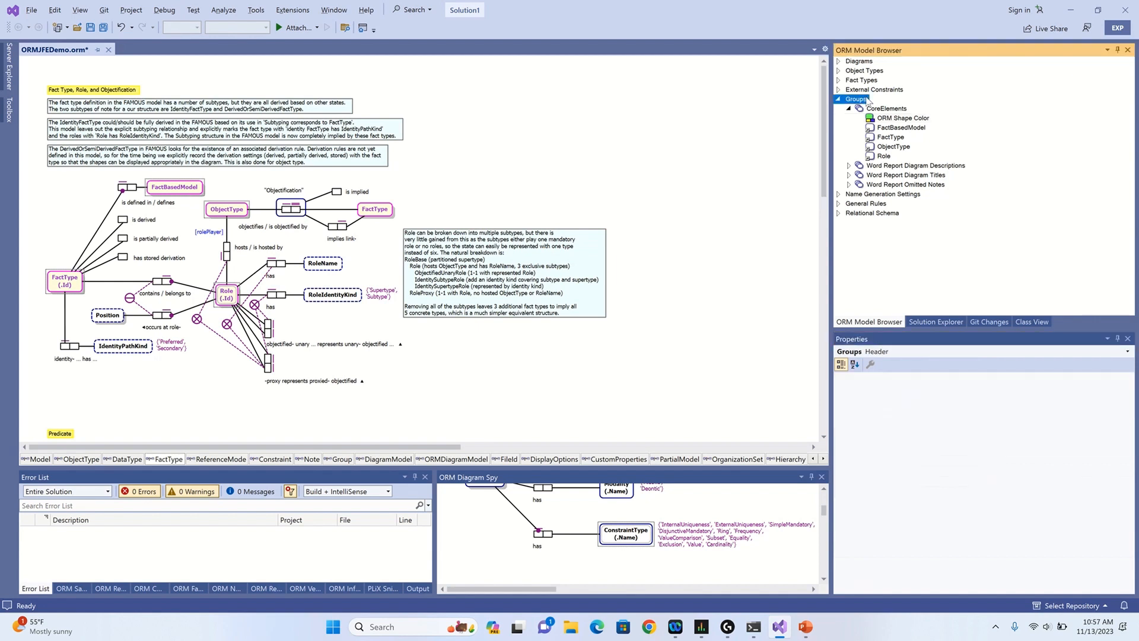
left_click(858, 104)
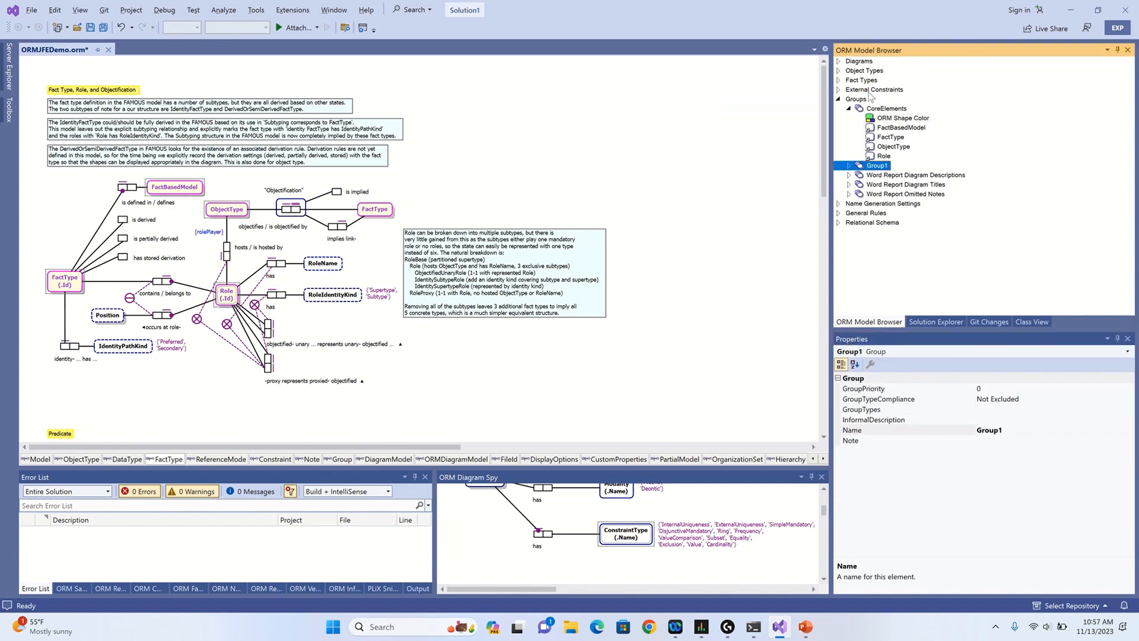
key("F2")
type("Missing")
key("Return")
Assign the Model Browser Color and ORM Shape Missing group types to the Missing group.
left_click(1113, 411)
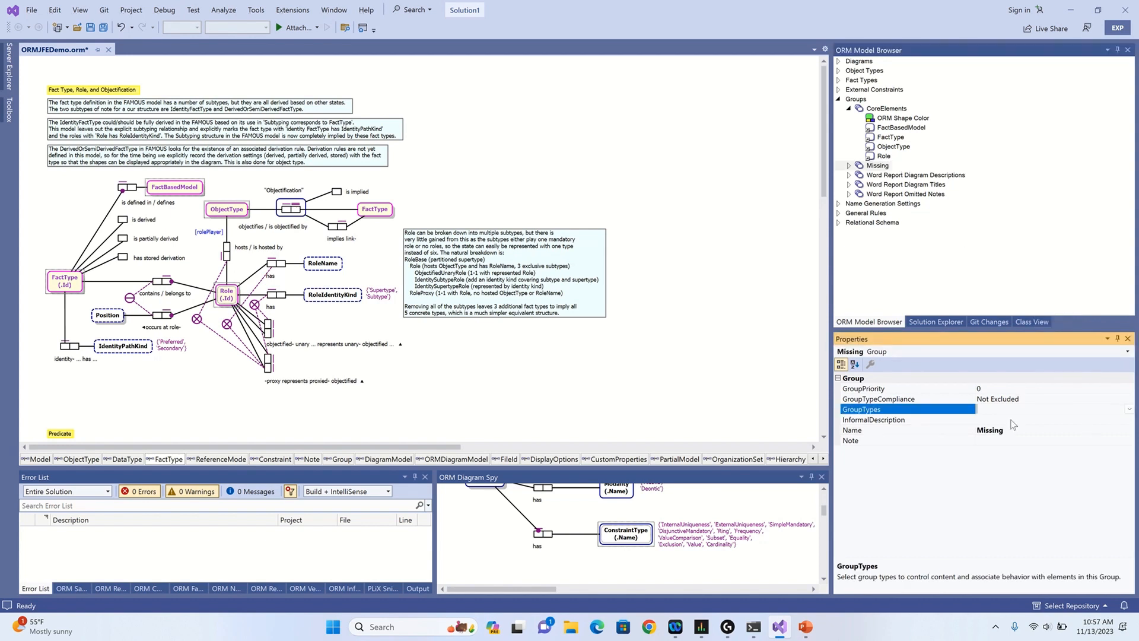
left_click(1129, 409)
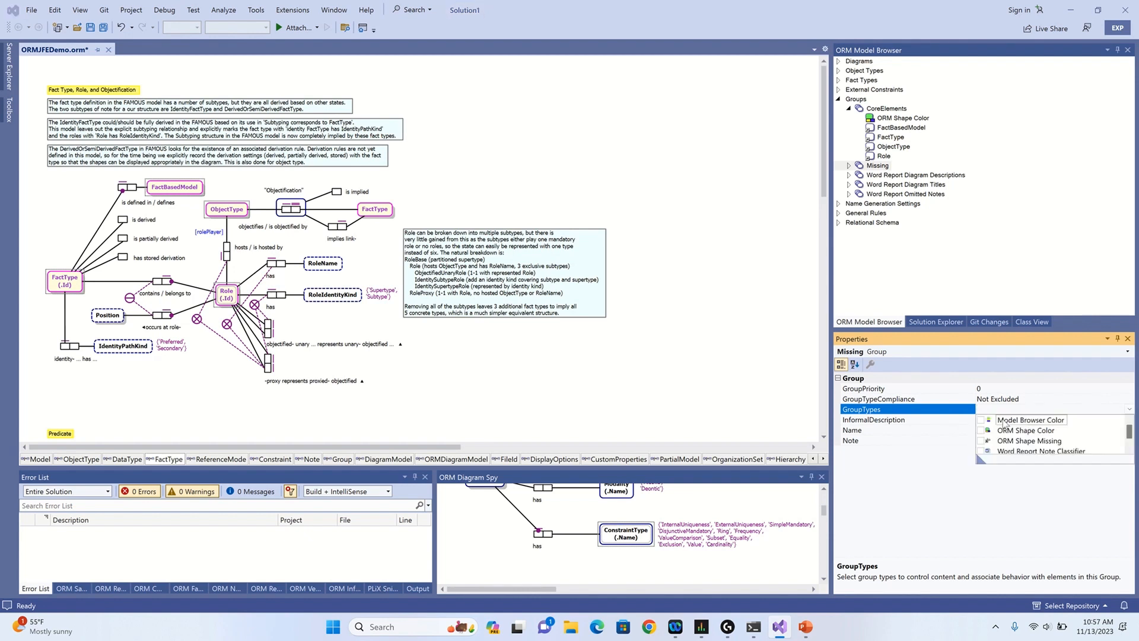
left_click(981, 440)
left_click(982, 421)
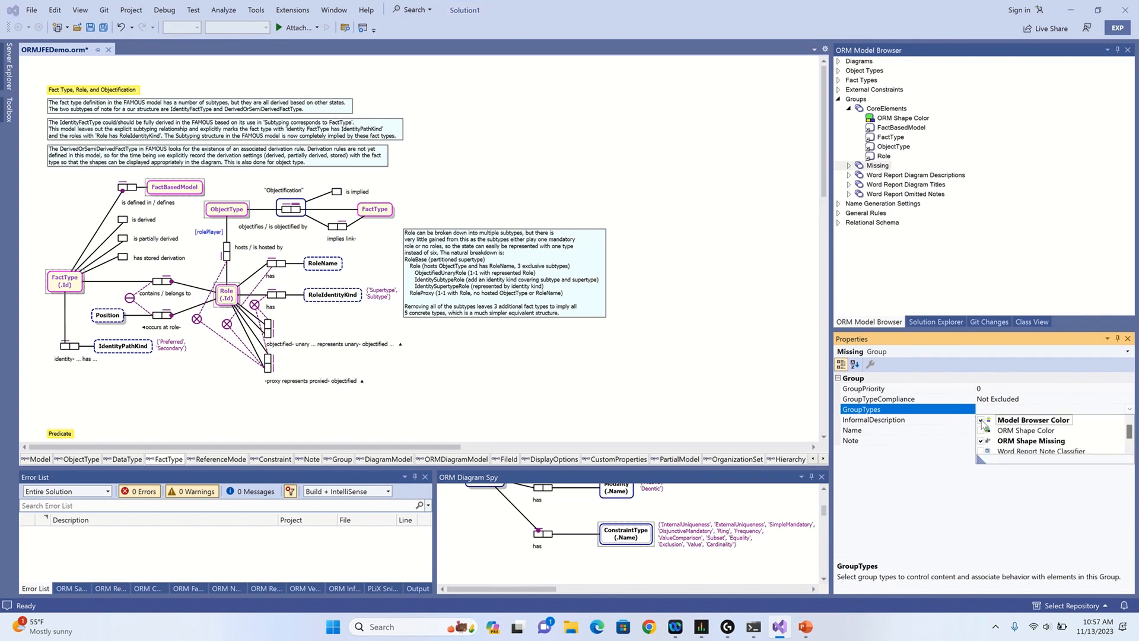
key("Return")
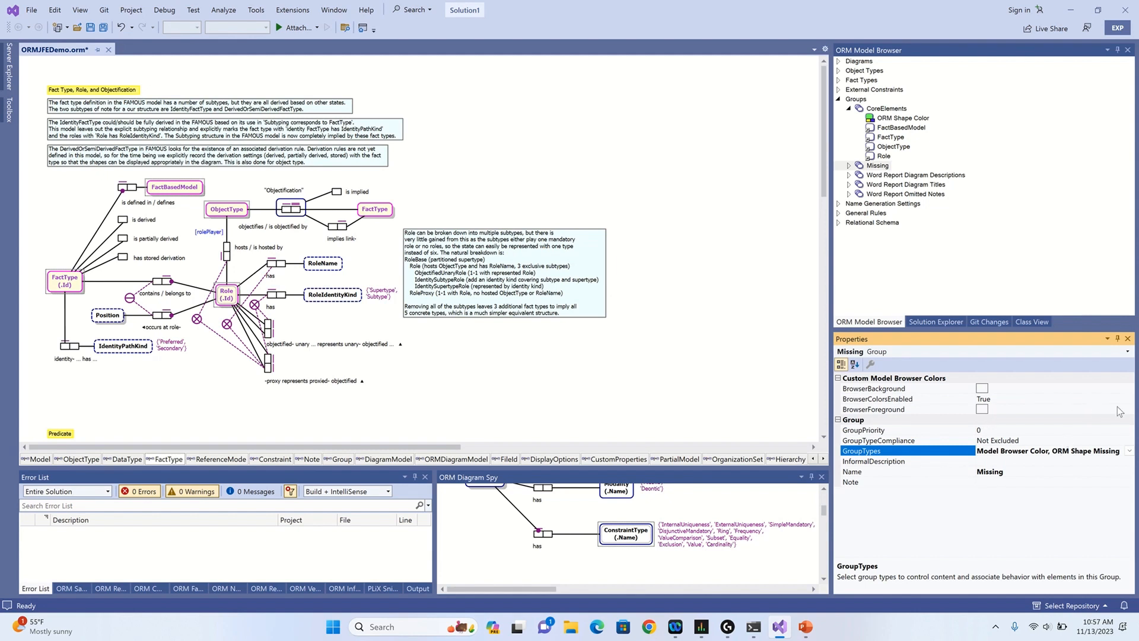
Set the Missing group's browser foreground color to Red and expand the group in the model browser.
left_click(1097, 405)
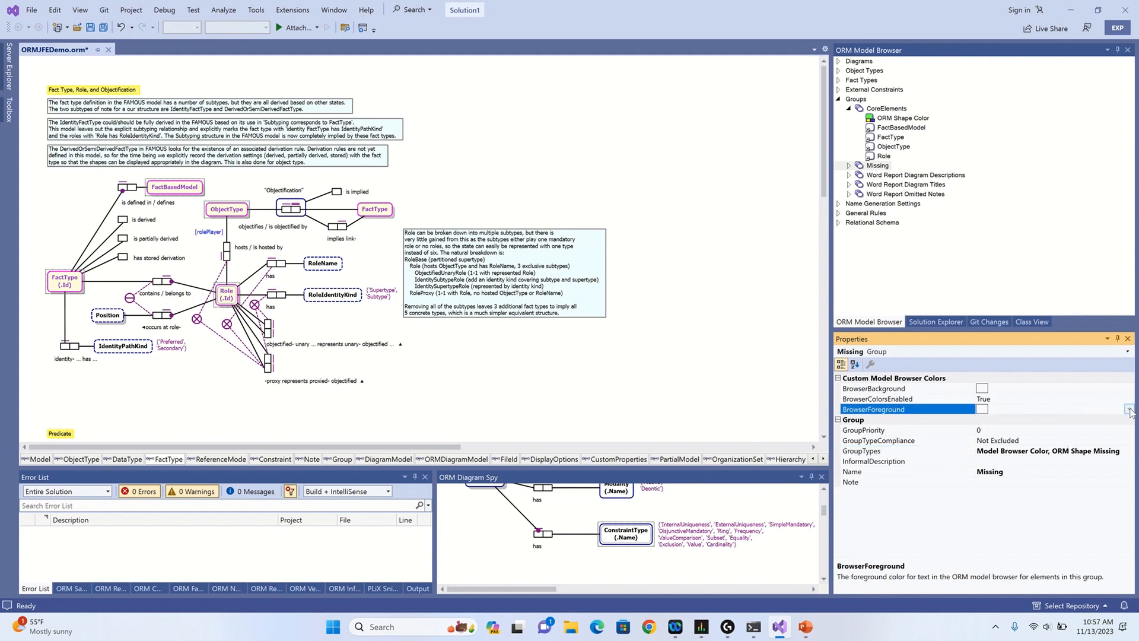
left_click(1130, 409)
left_click(1001, 466)
left_click(849, 166)
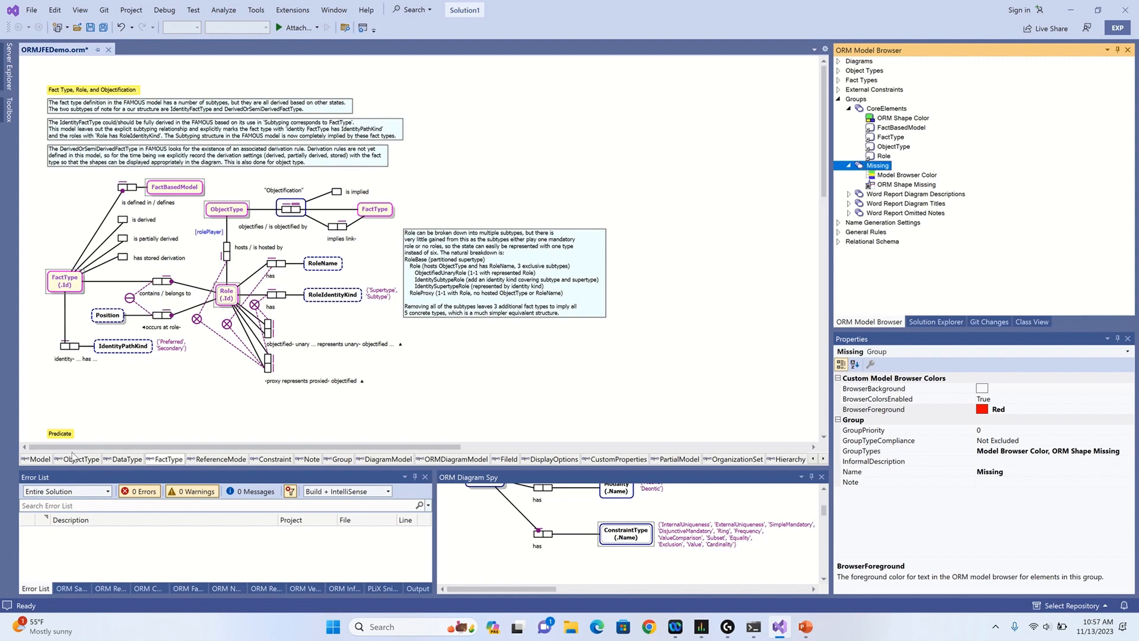
Delete the AutoGenerationSupport shape from the DataType diagram while keeping the object type in the model.
left_click(123, 464)
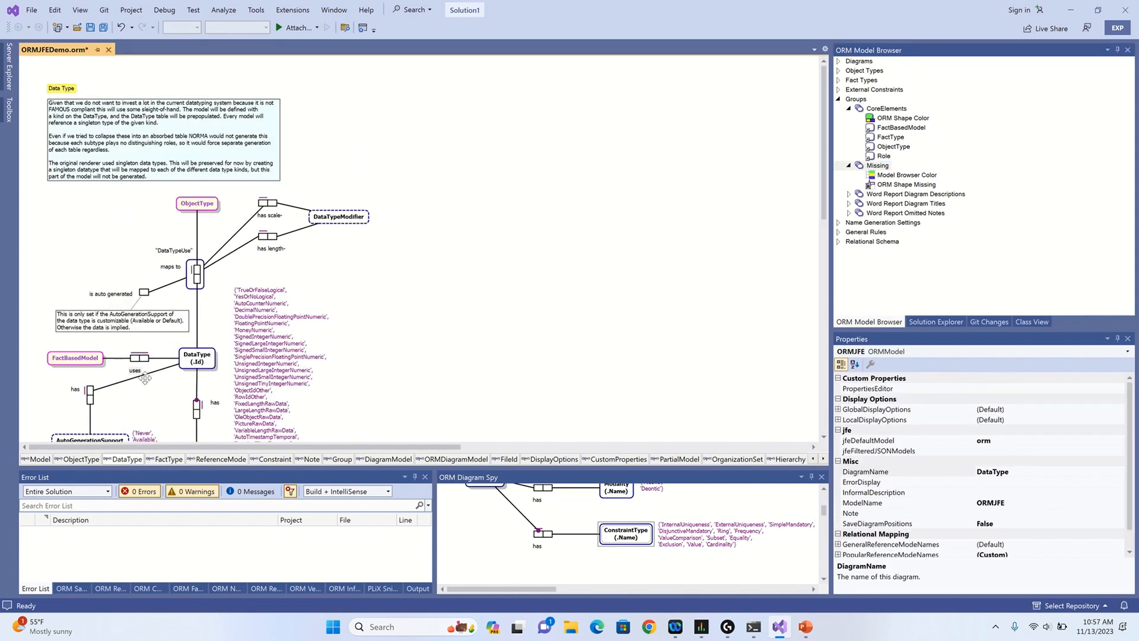
scroll(119, 362, "down", 3)
left_click(105, 299)
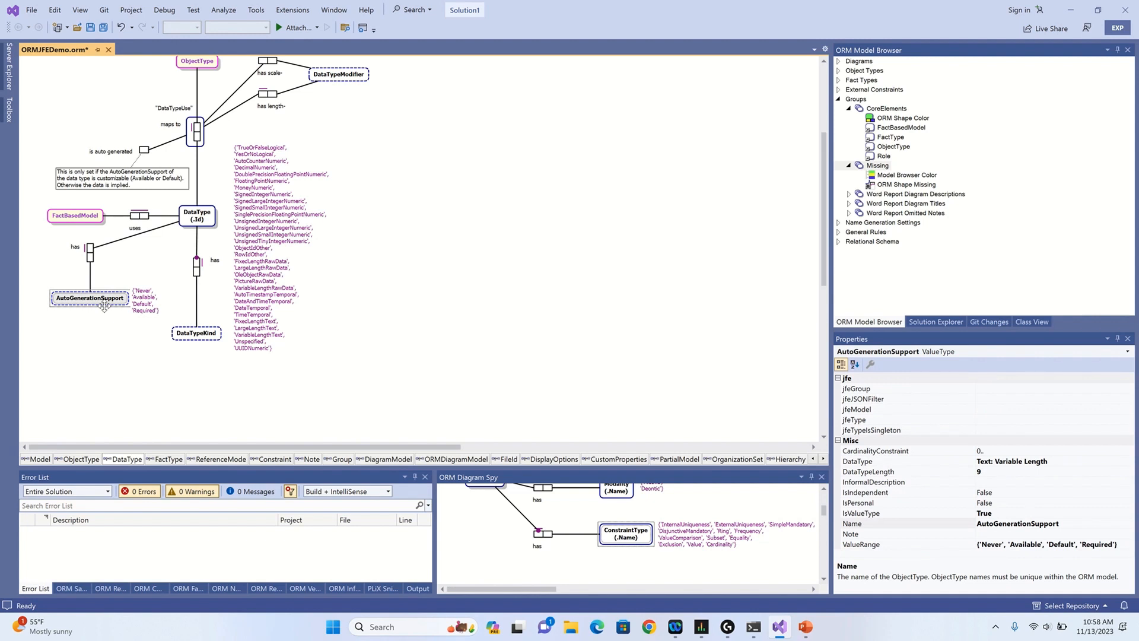
key("Delete")
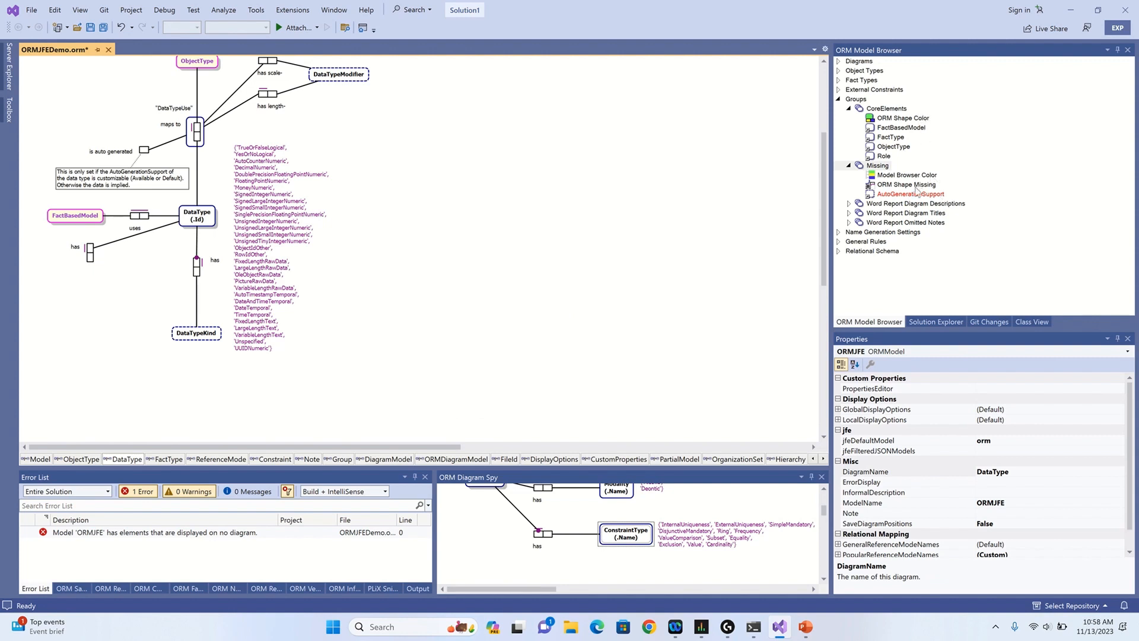
Check how AutoGenerationSupport is listed among the object types, and trace the missing-shape error to its source in the model browser.
left_click(840, 72)
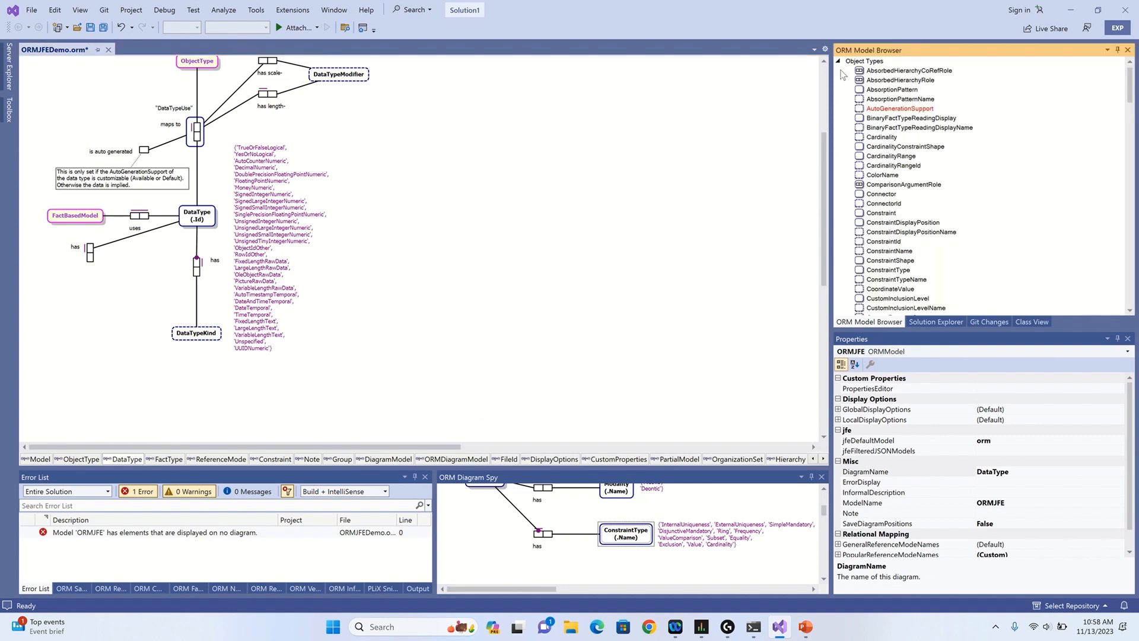
left_click(838, 61)
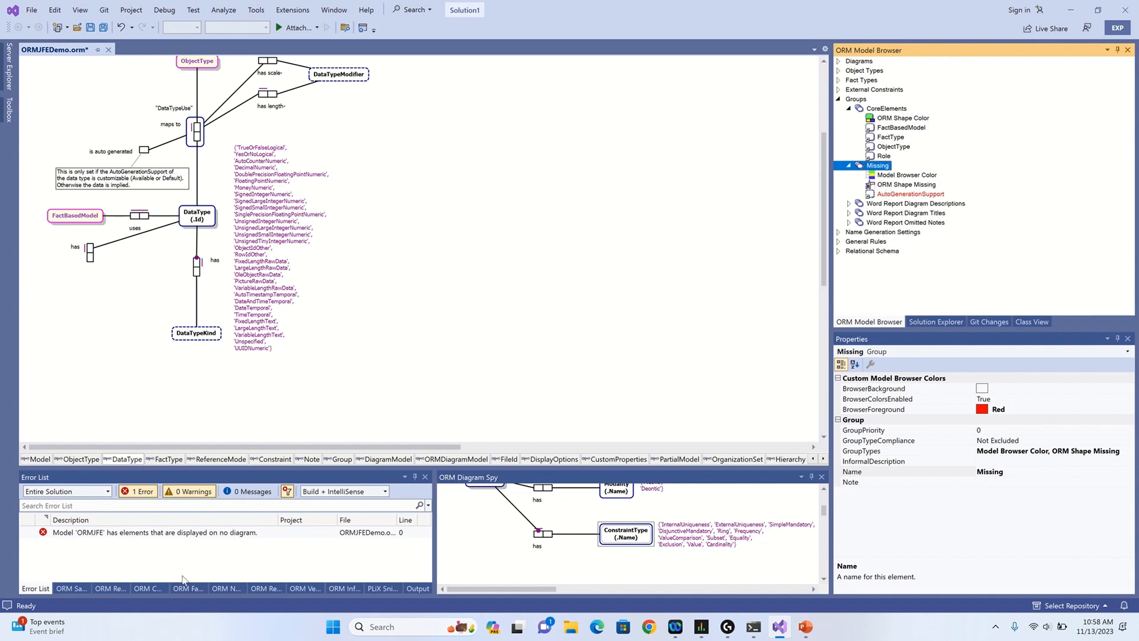
double_click(233, 532)
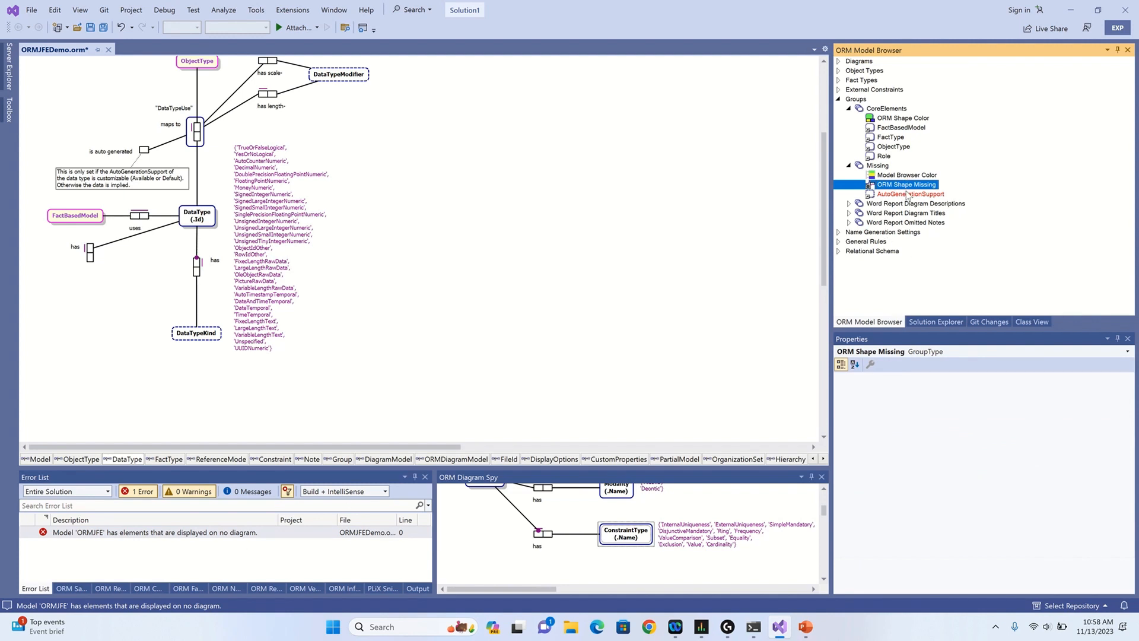
Place the AutoGenerationSupport object type from the Missing group back on the DataType diagram.
left_click_drag(909, 196, 63, 301)
left_click(178, 296)
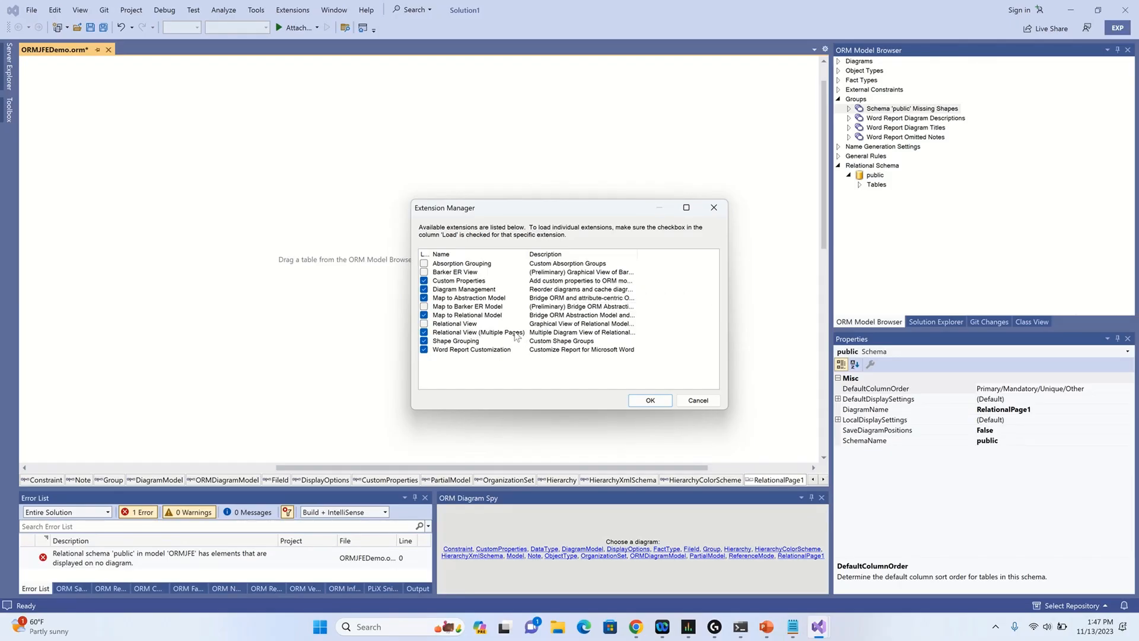
Dismiss the Extension Manager unchanged and examine the Schema 'public' Missing Shapes group and the tables of the public relational schema.
left_click(711, 400)
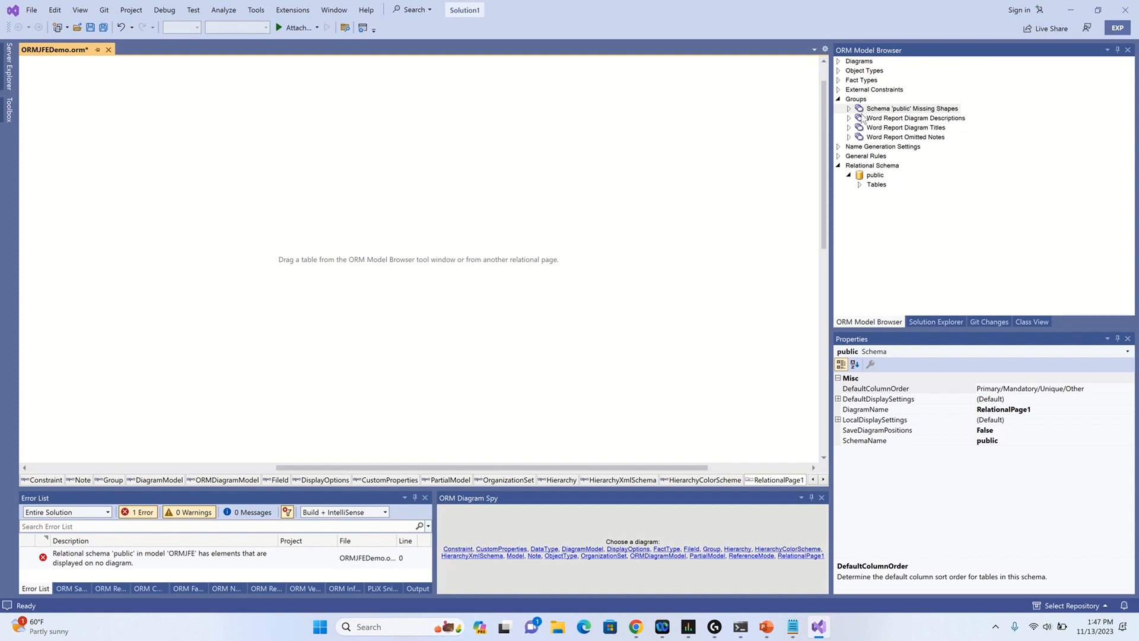
left_click(849, 110)
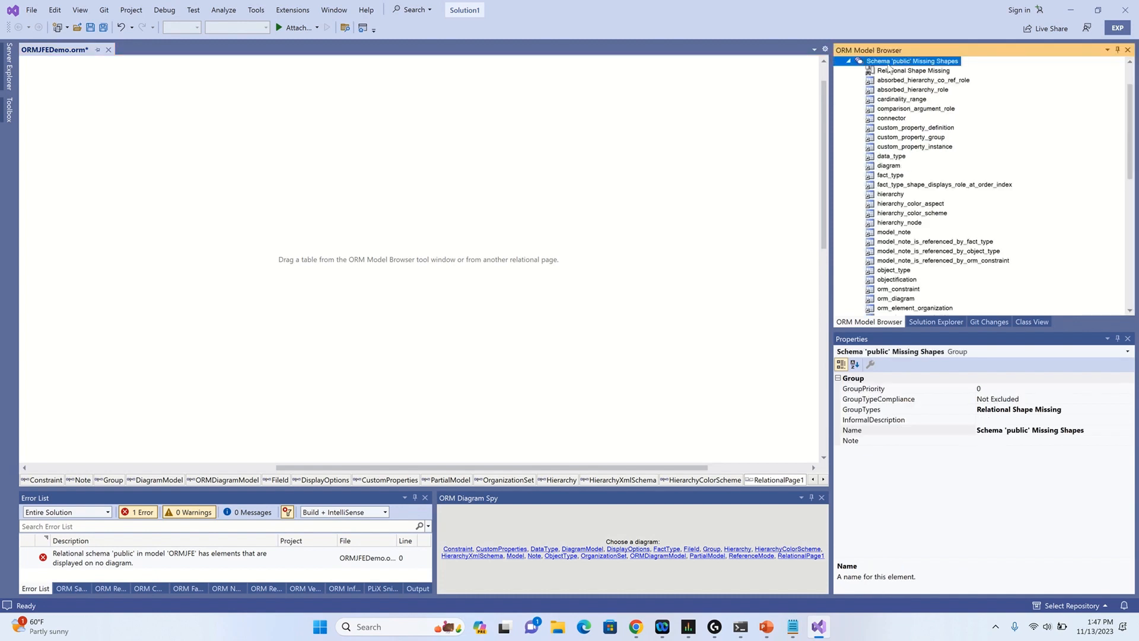
scroll(911, 284, "down", 3)
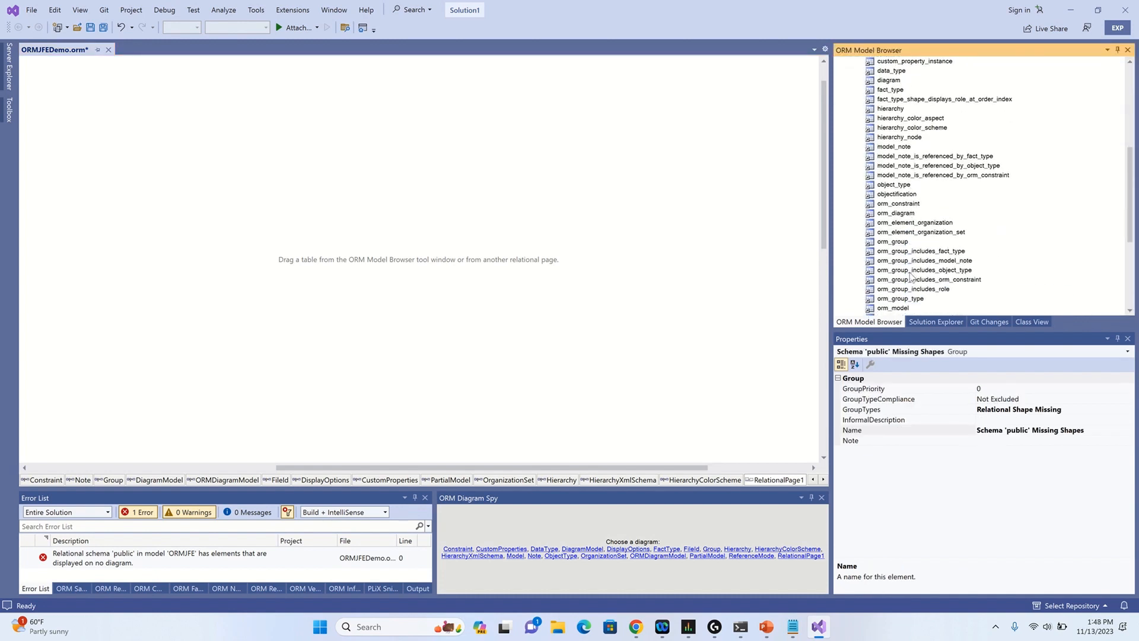
scroll(906, 261, "up", 5)
left_click(848, 109)
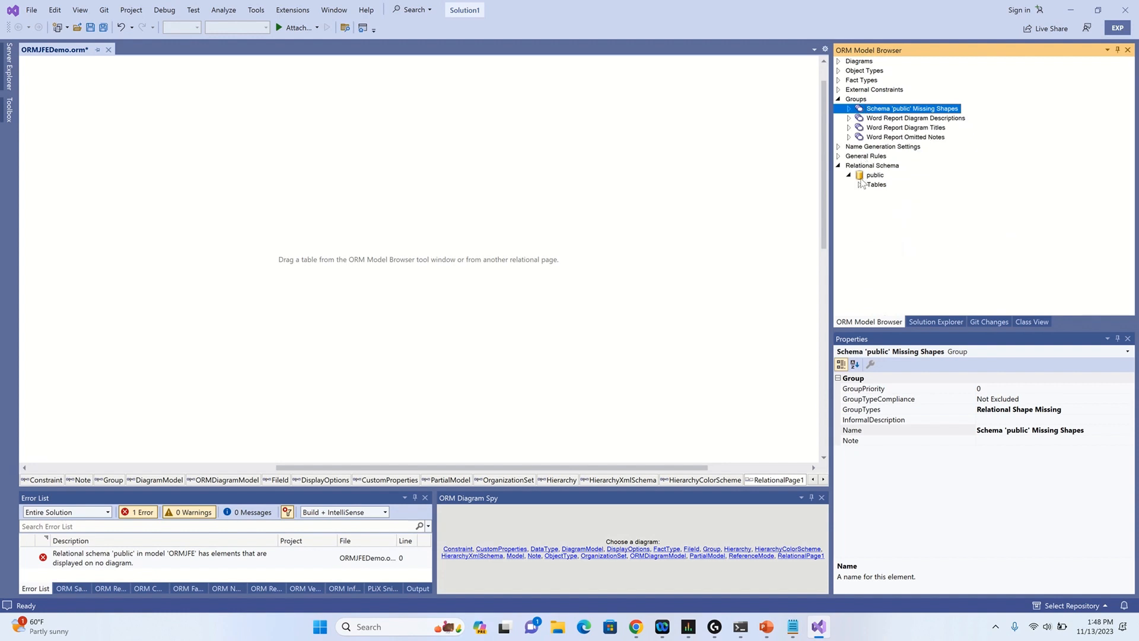
left_click(860, 185)
scroll(894, 135, "up", 5)
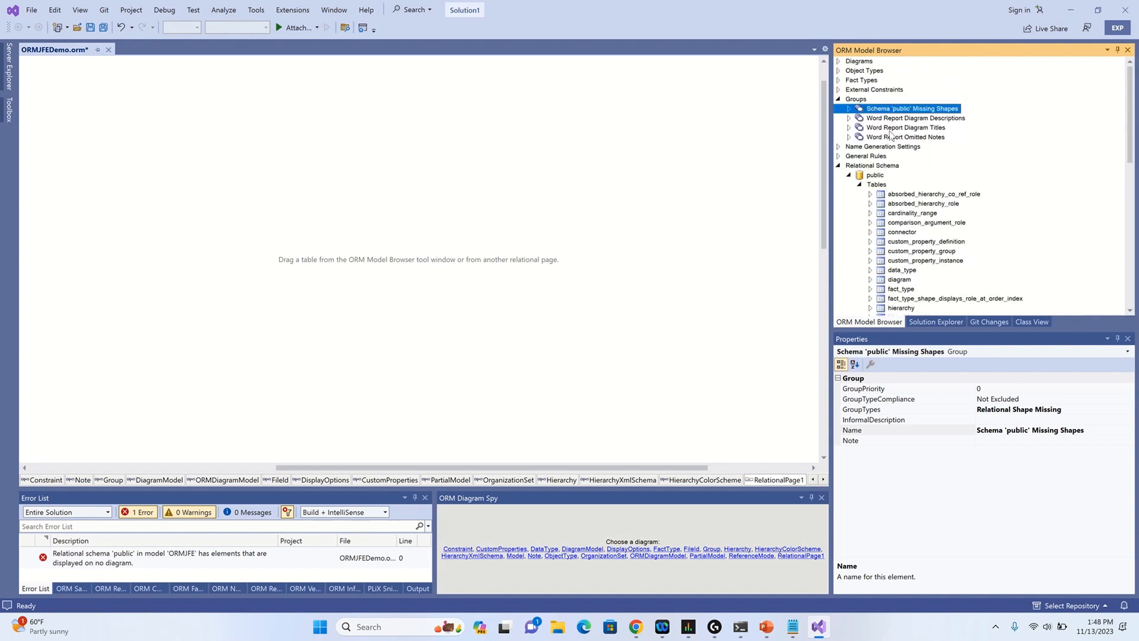
Place the object_type table from the Schema 'public' Missing Shapes group on RelationalPage1, near the page's left side.
left_click(850, 110)
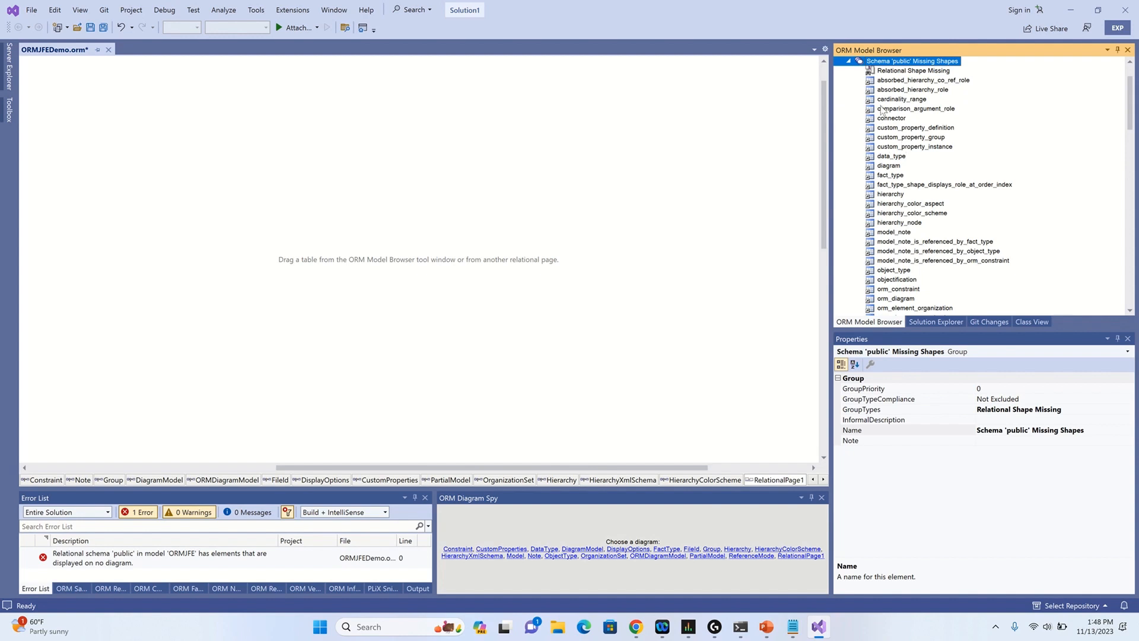
scroll(887, 236, "down", 2)
scroll(894, 291, "down", 1)
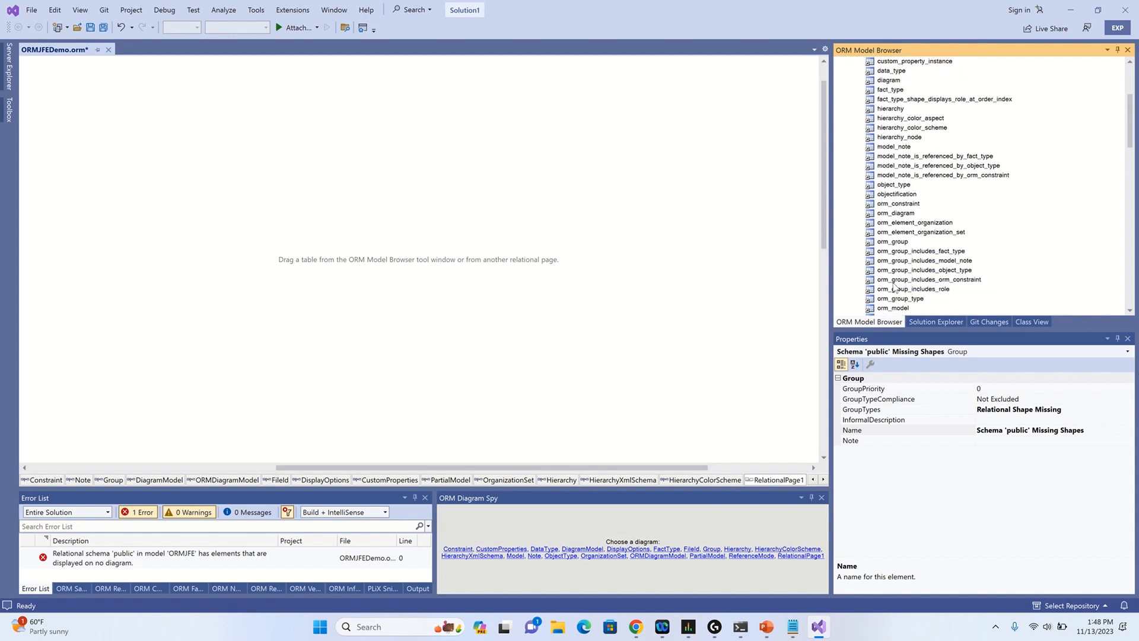
left_click_drag(888, 185, 389, 191)
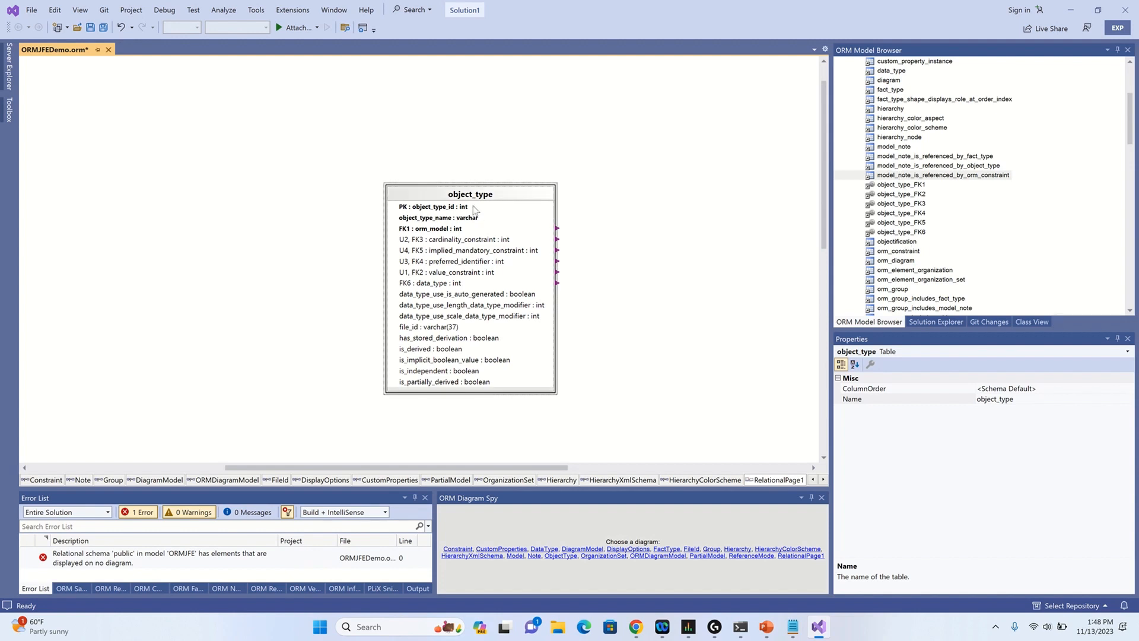
left_click_drag(504, 193, 222, 179)
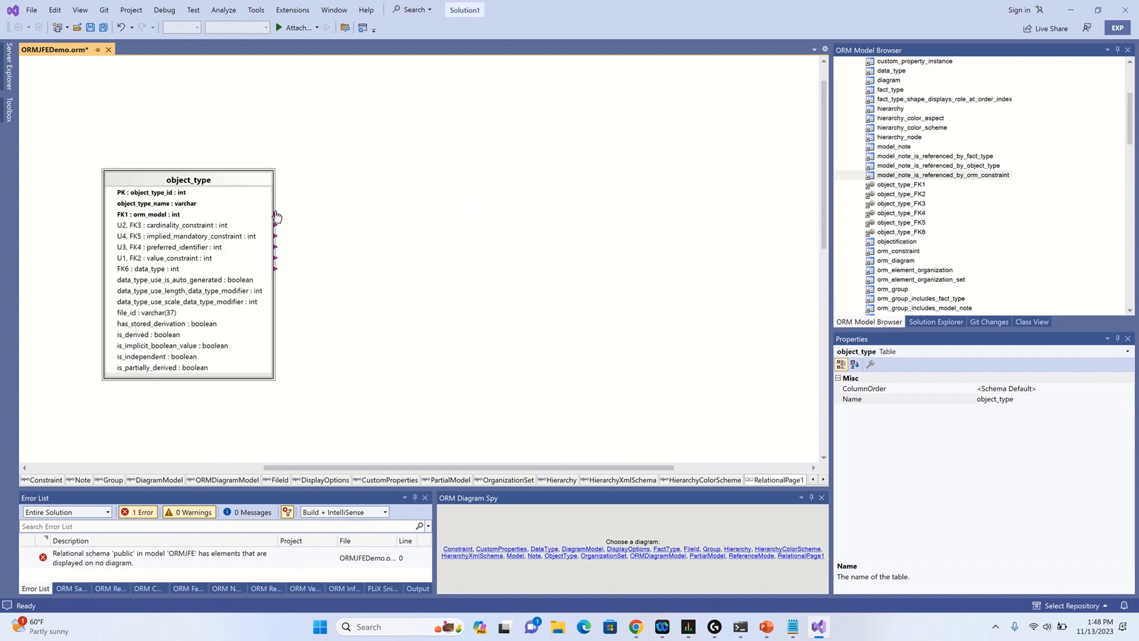
Try adding the orm_model and orm_constraint tables through object_type's foreign key arrows, and undo both additions.
left_click_drag(275, 213, 517, 221)
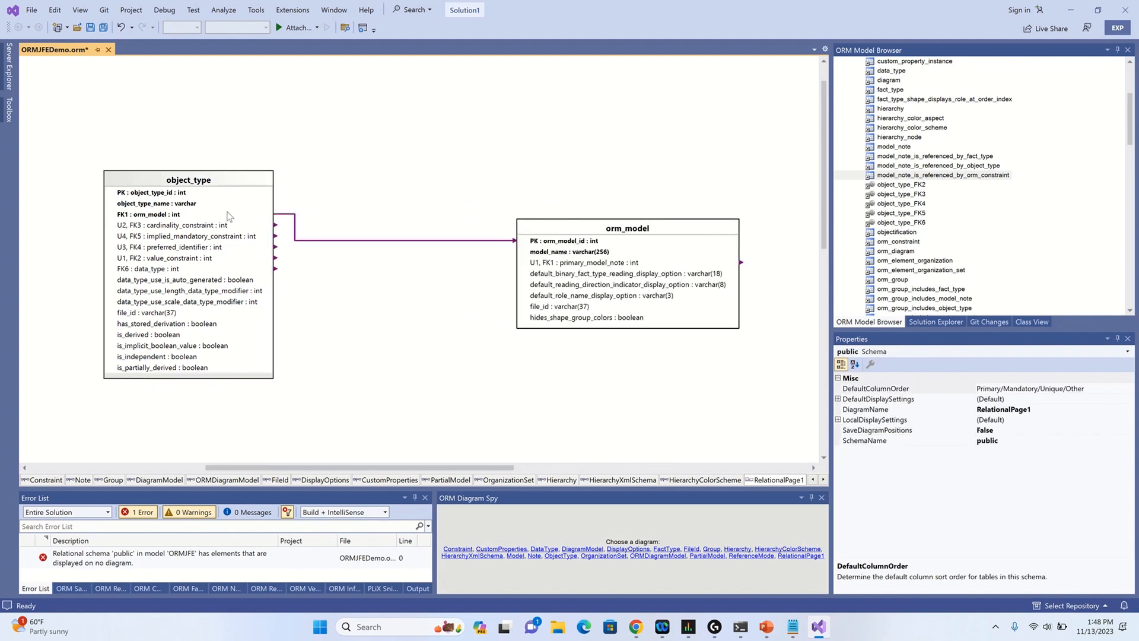
left_click_drag(276, 230, 418, 151)
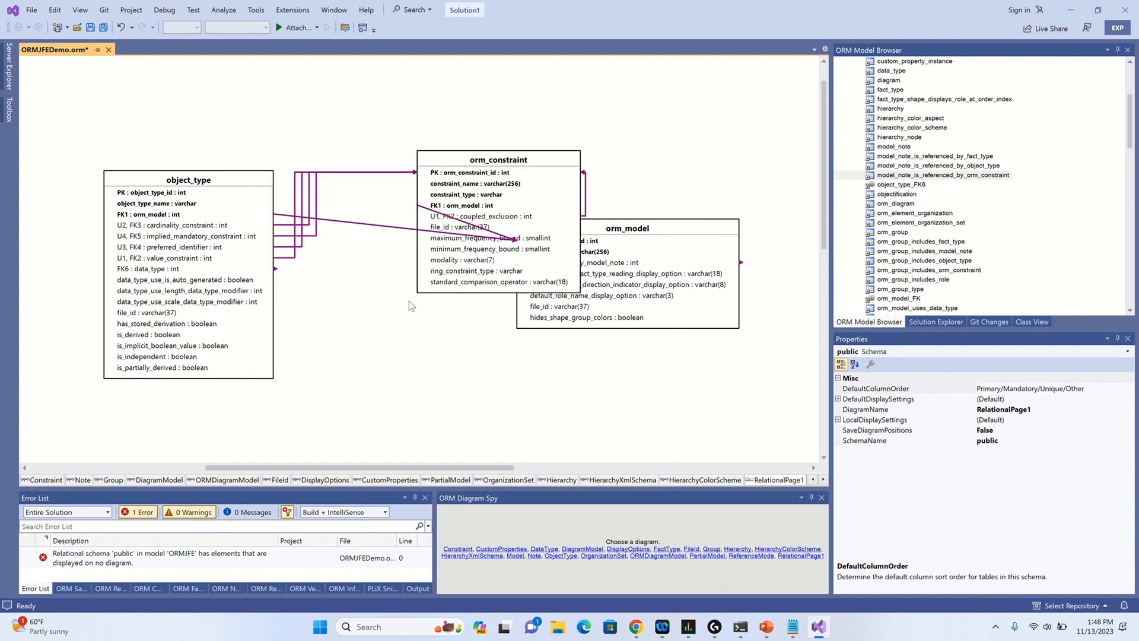
key("ctrl+z")
key("ctrl+z")
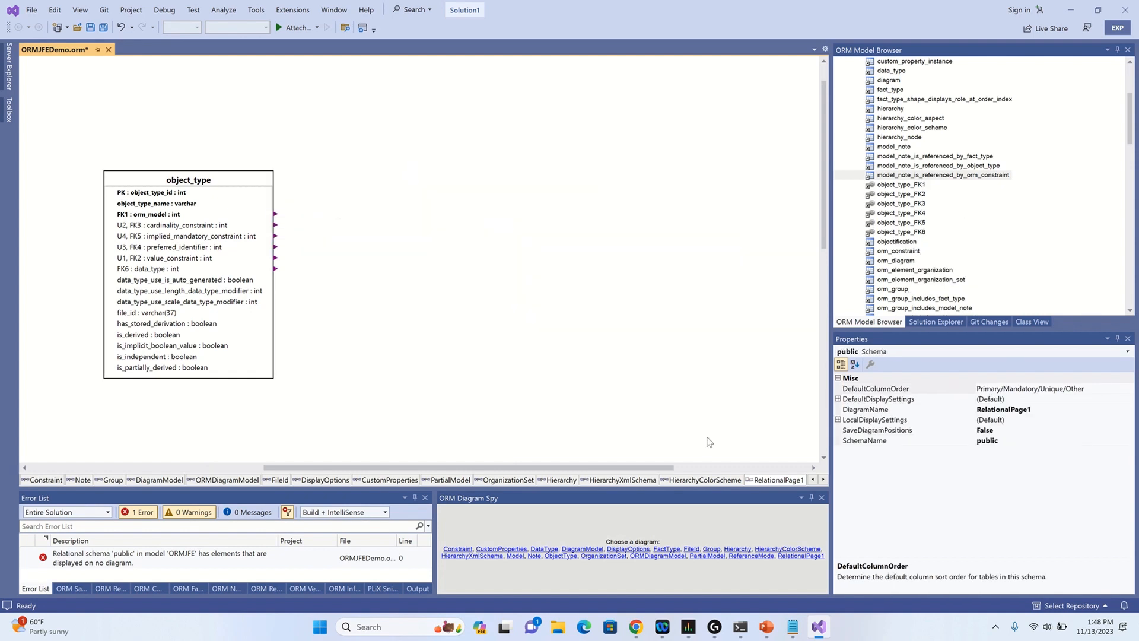
Try a second relational diagram page with object_type and its referenced orm_model table, and undo the tables and the page.
right_click(773, 484)
mouse_move(793, 485)
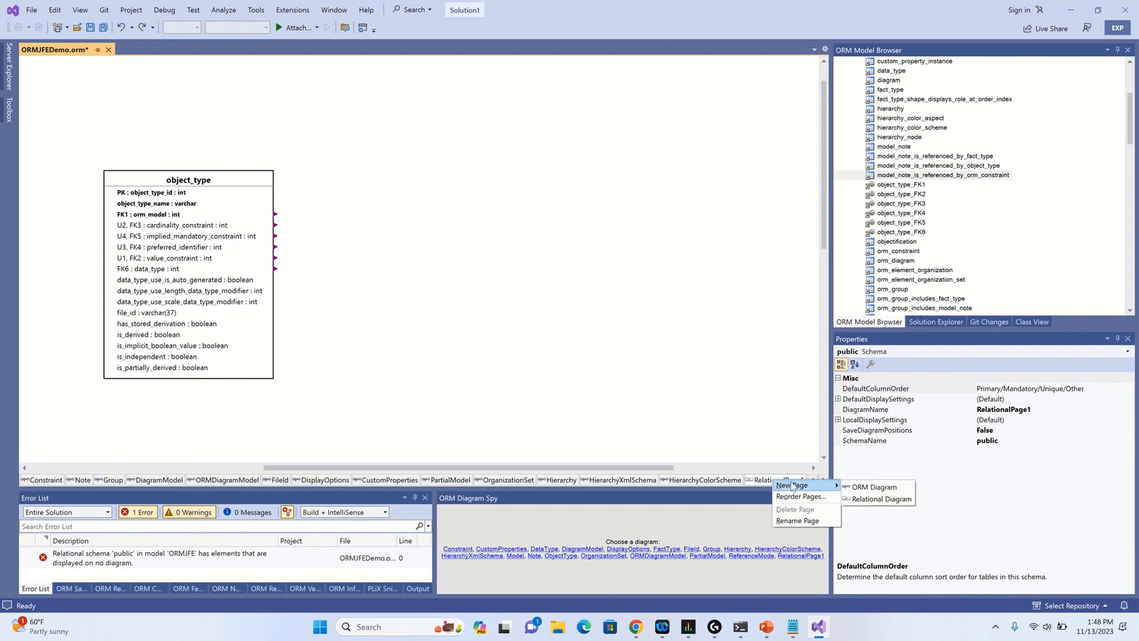
left_click(879, 499)
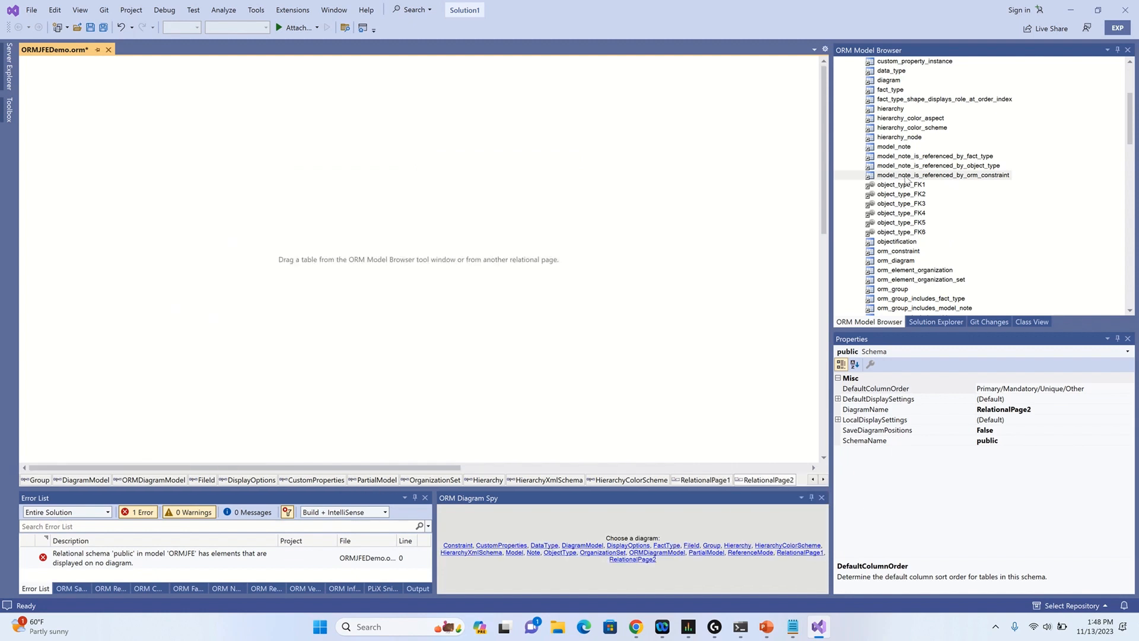
left_click_drag(905, 188, 263, 215)
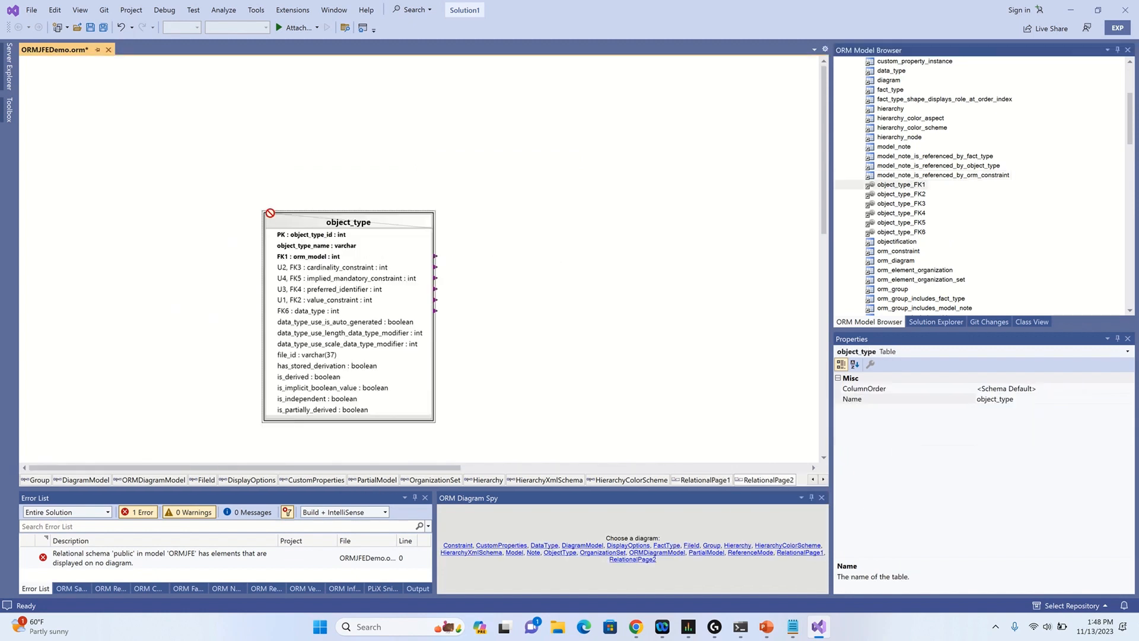
left_click_drag(607, 320, 676, 326)
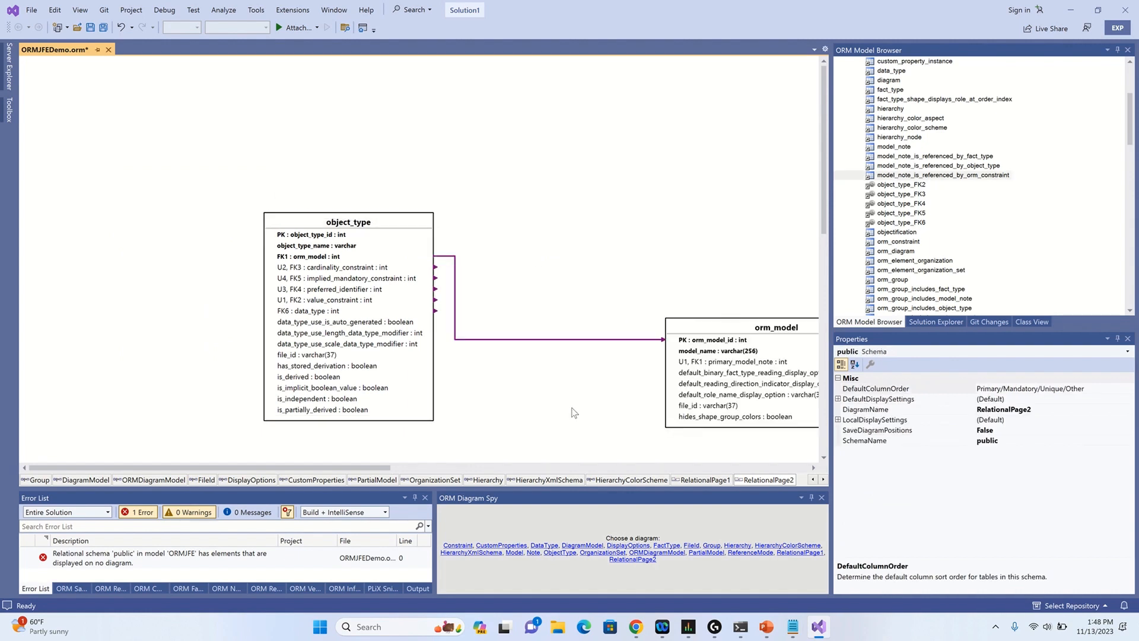
key("ctrl+z")
key("ctrl+z")
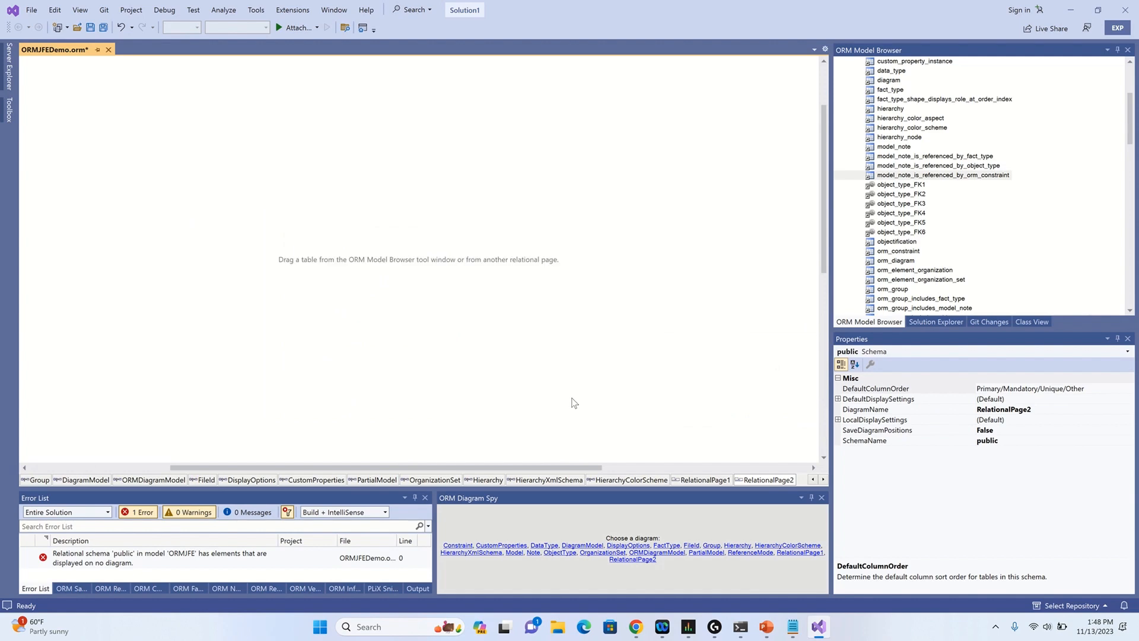
key("ctrl+z")
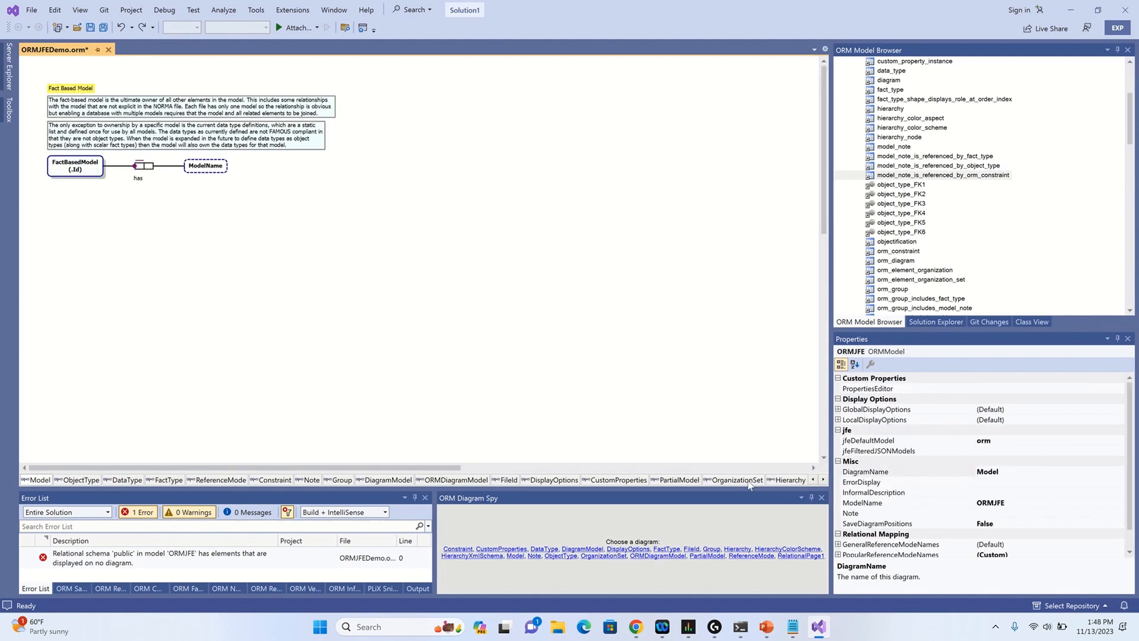
Return to the RelationalPage1 diagram.
left_click(823, 479)
left_click(823, 479)
left_click(823, 479)
left_click(822, 479)
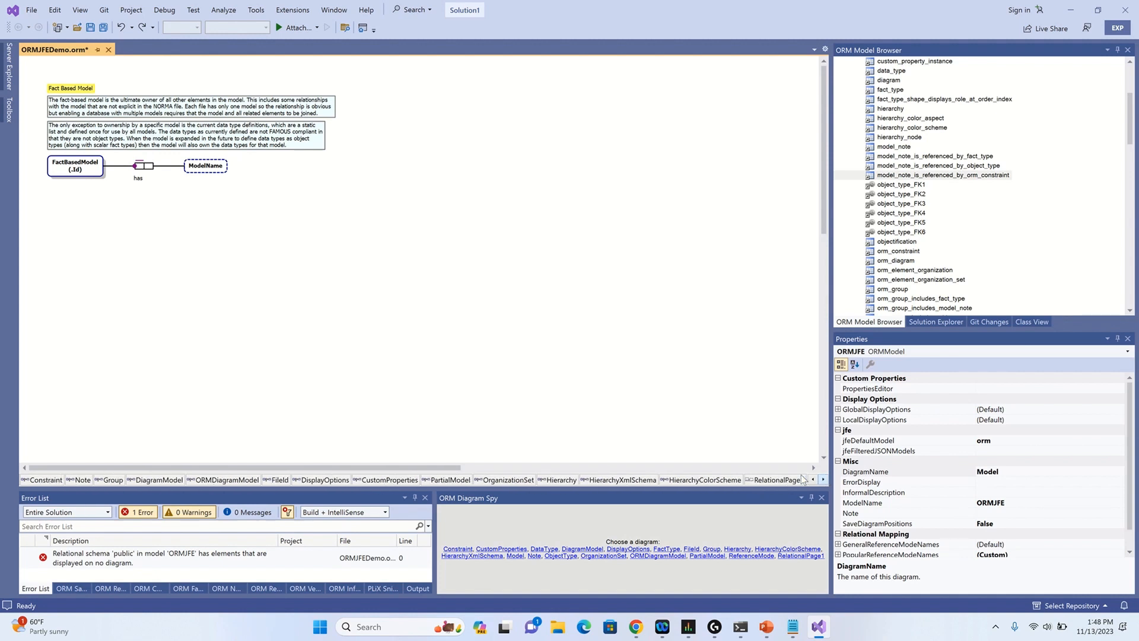
left_click(772, 480)
right_click(772, 481)
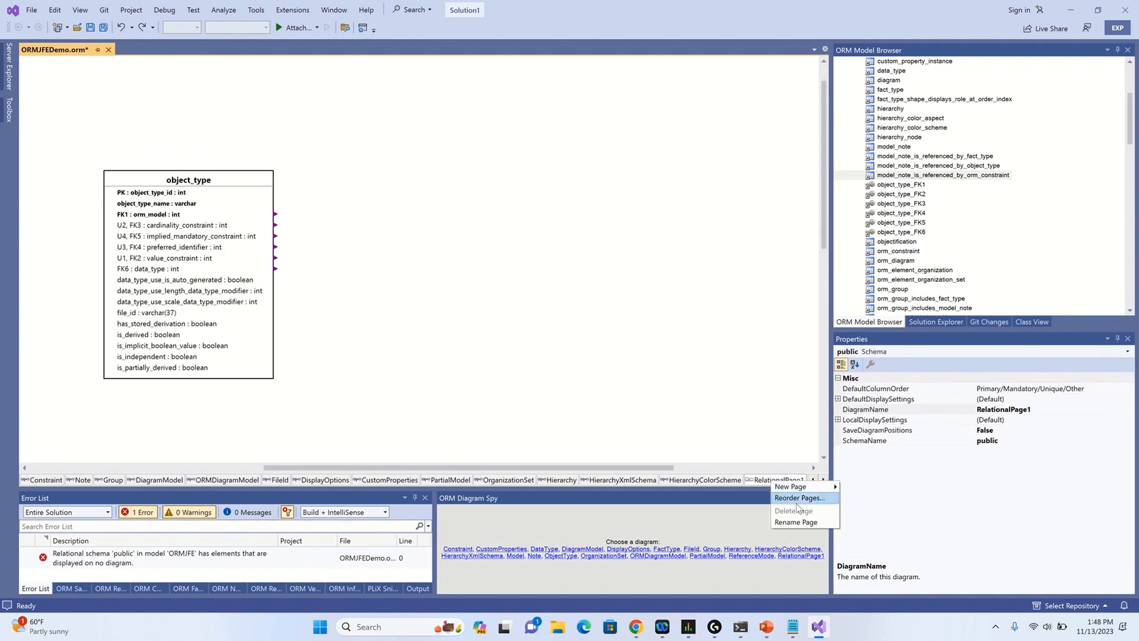
left_click(805, 522)
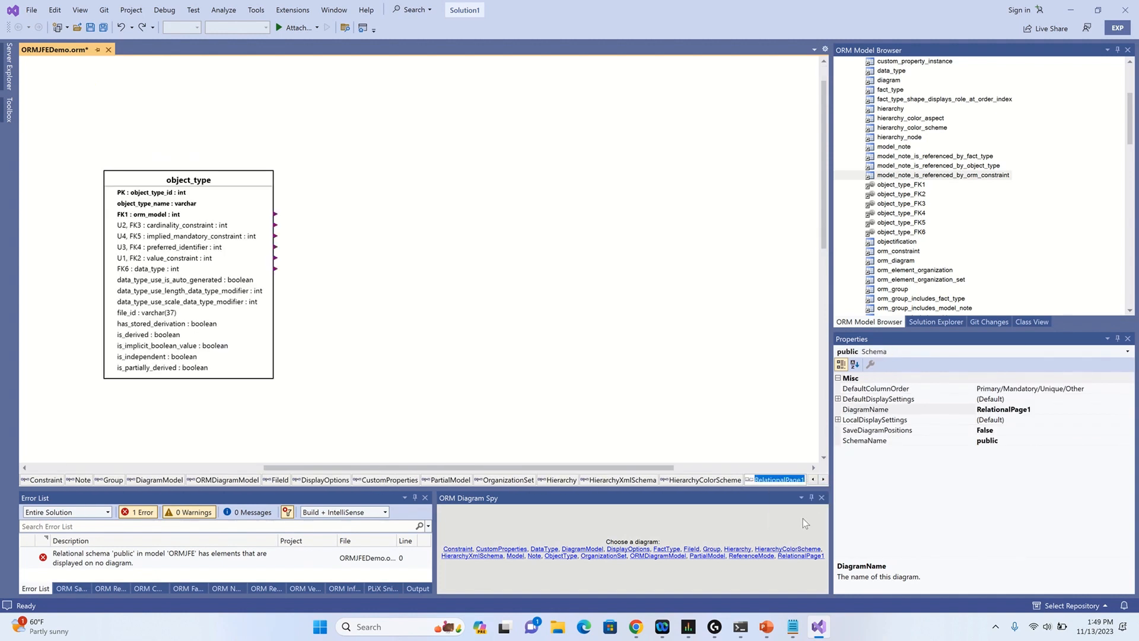
key("Escape")
Add the orm_model, orm_constraint and data_type tables through object_type's foreign key arrows and arrange them so they do not overlap.
left_click_drag(278, 210, 484, 231)
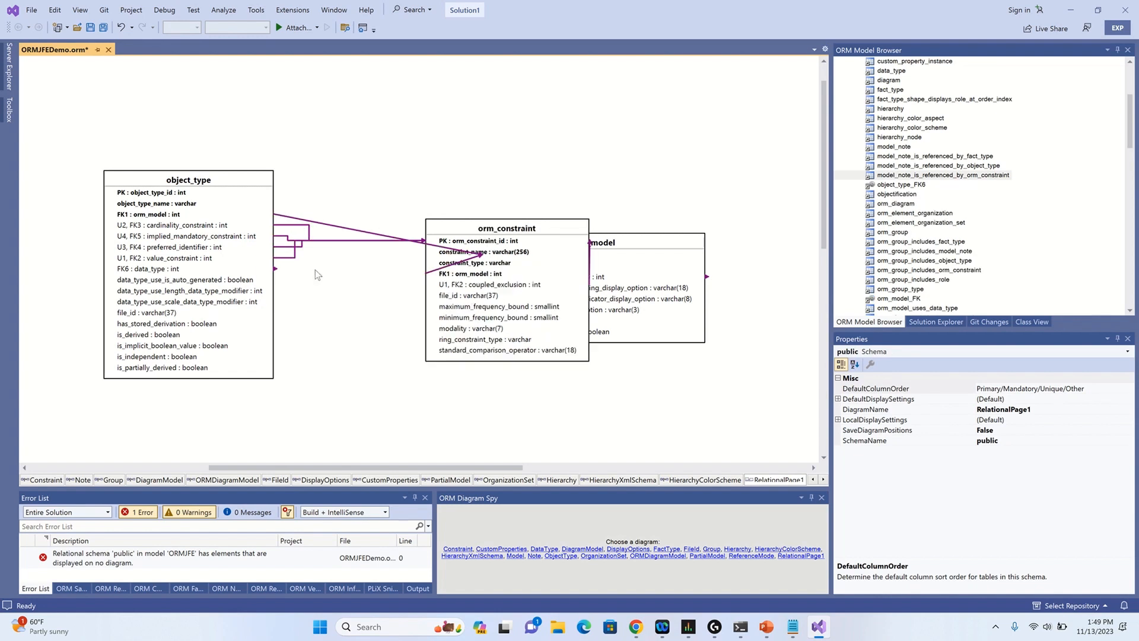
left_click_drag(275, 269, 388, 167)
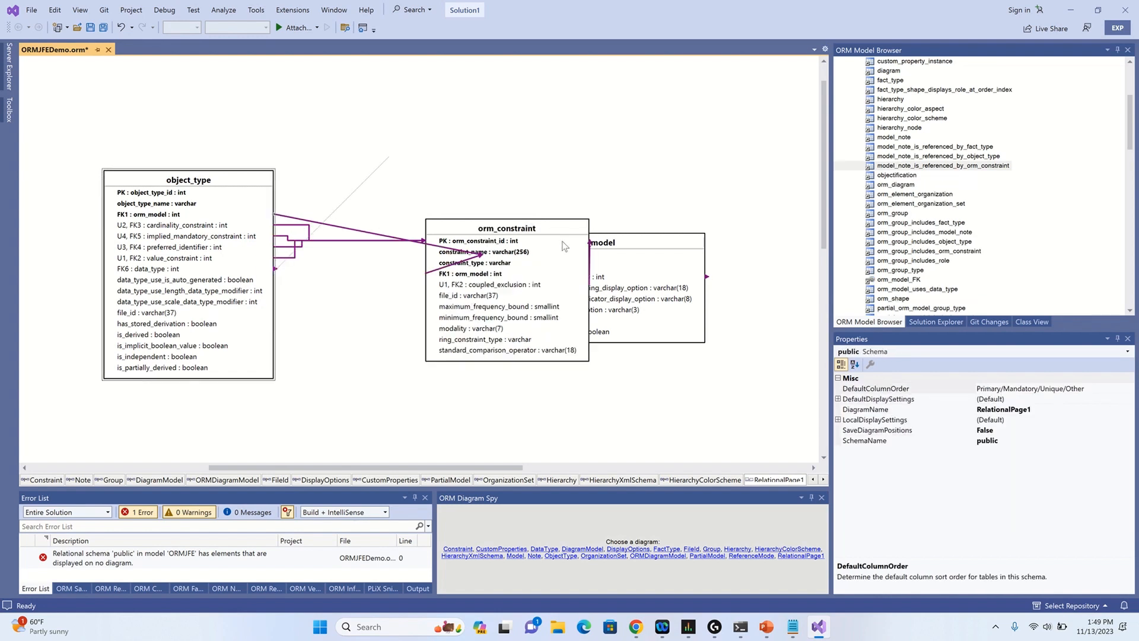
left_click_drag(531, 228, 411, 332)
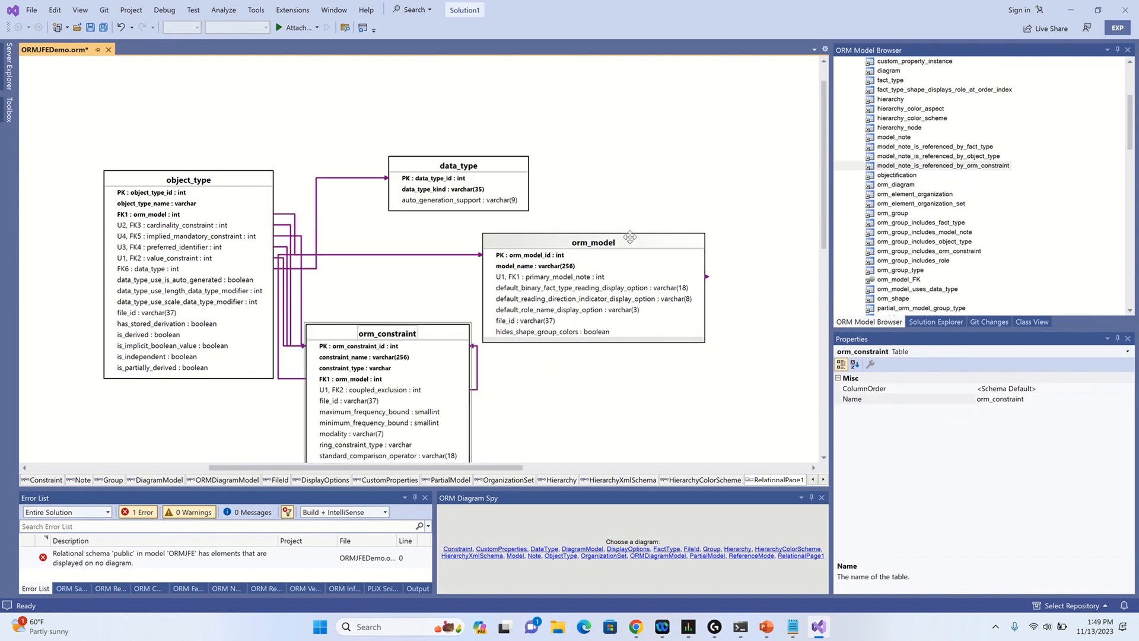
left_click_drag(625, 264, 656, 252)
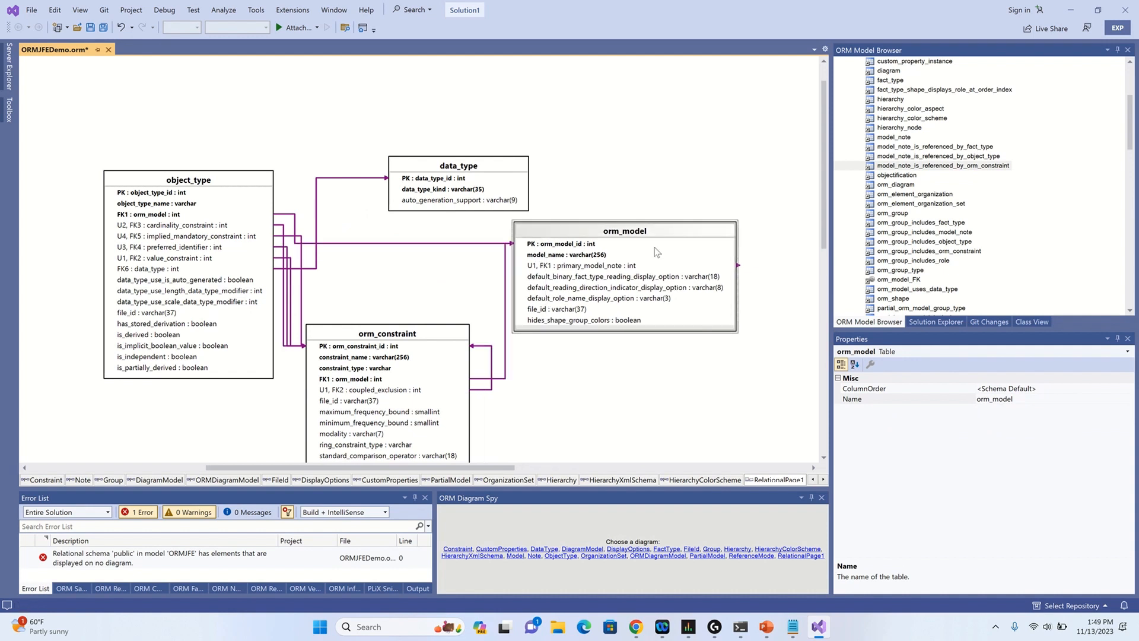
left_click(711, 394)
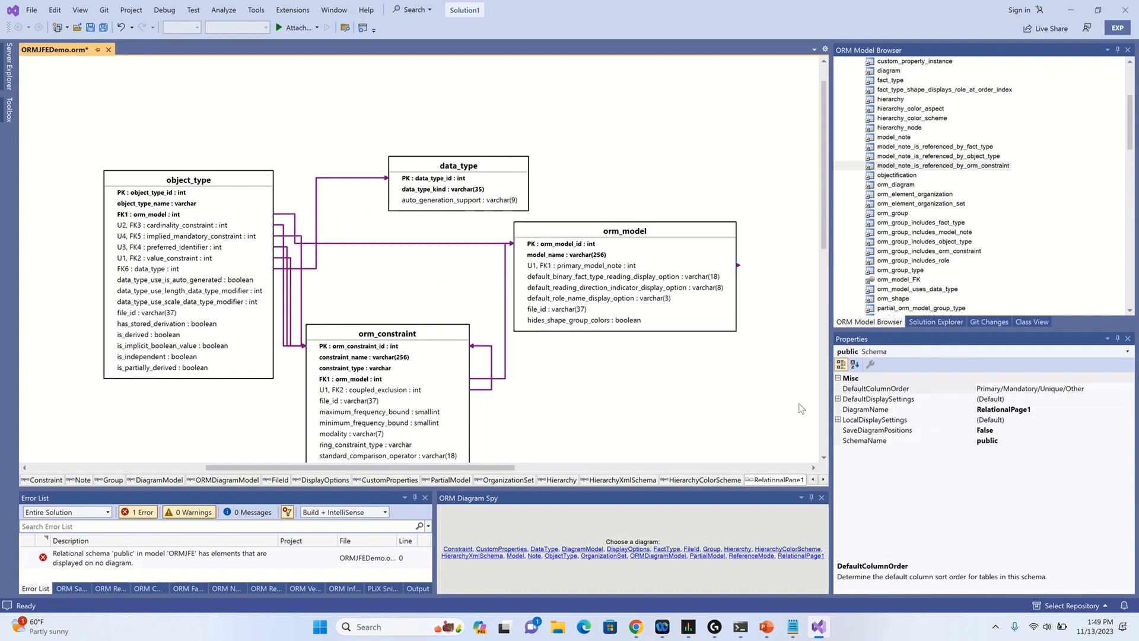
Examine the schema's default display settings and the data_type_id and FK6 data_type columns joined by the foreign key connector.
left_click(839, 399)
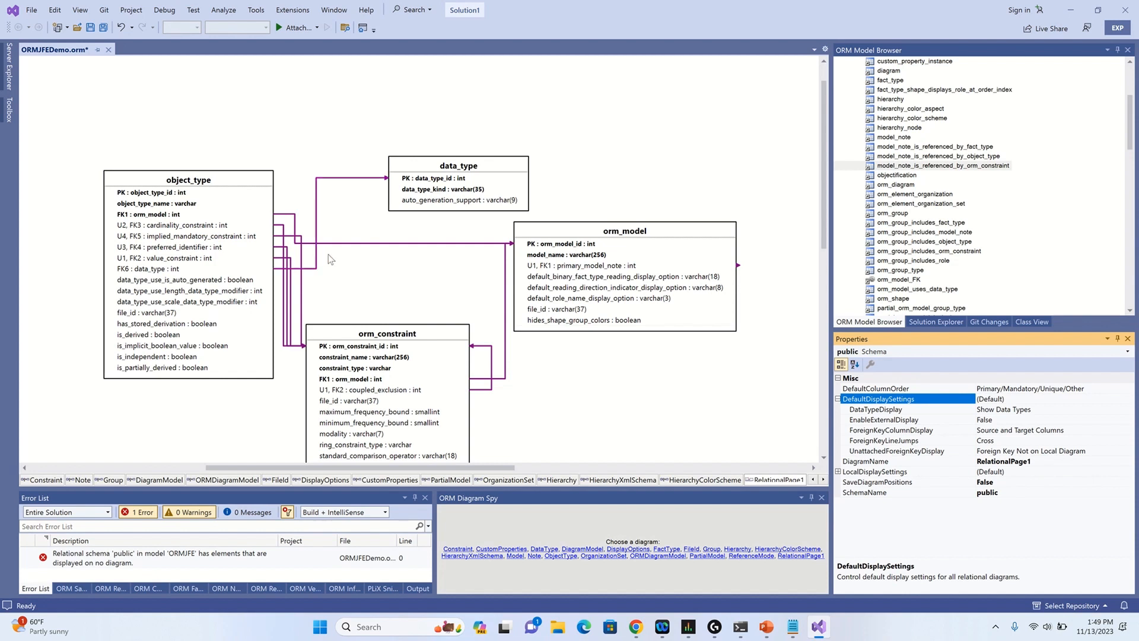
left_click(416, 179)
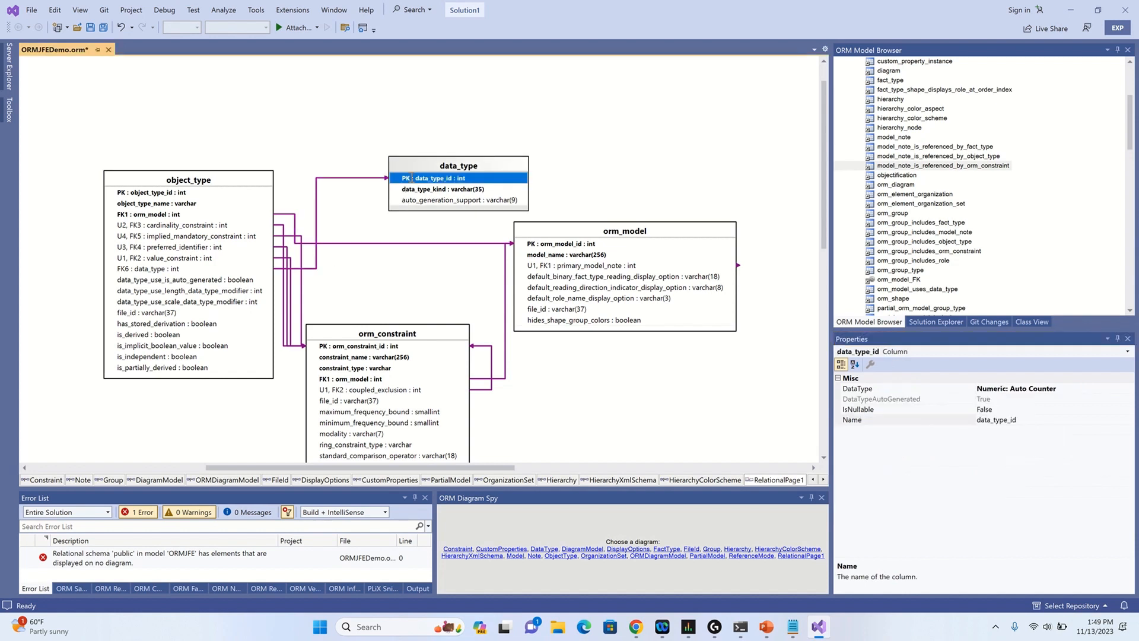
left_click(219, 268)
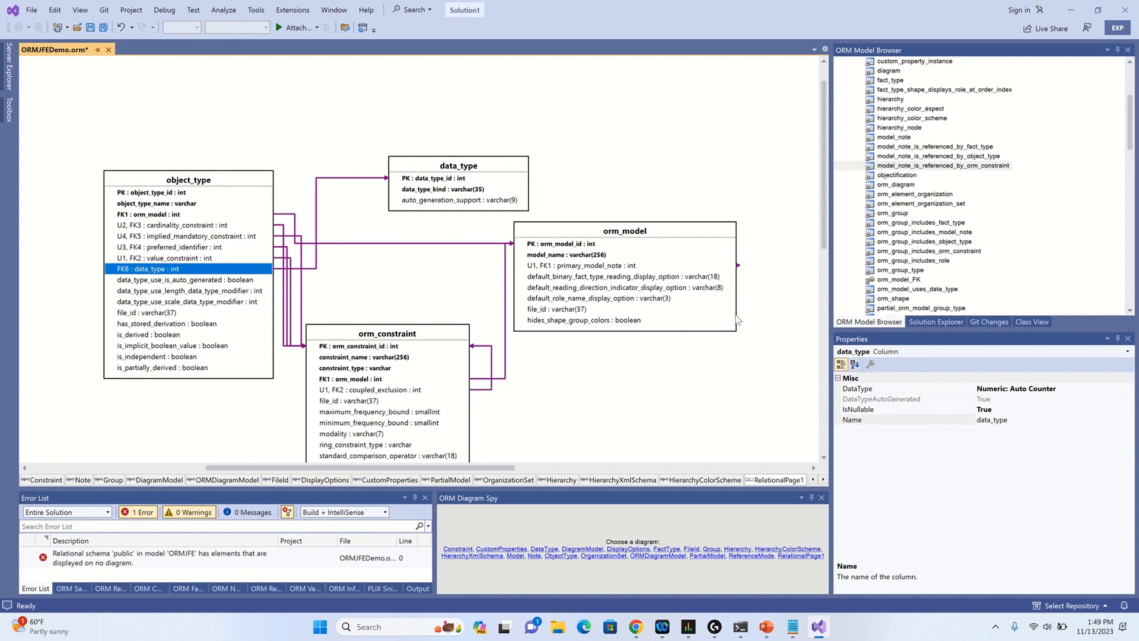
left_click(716, 420)
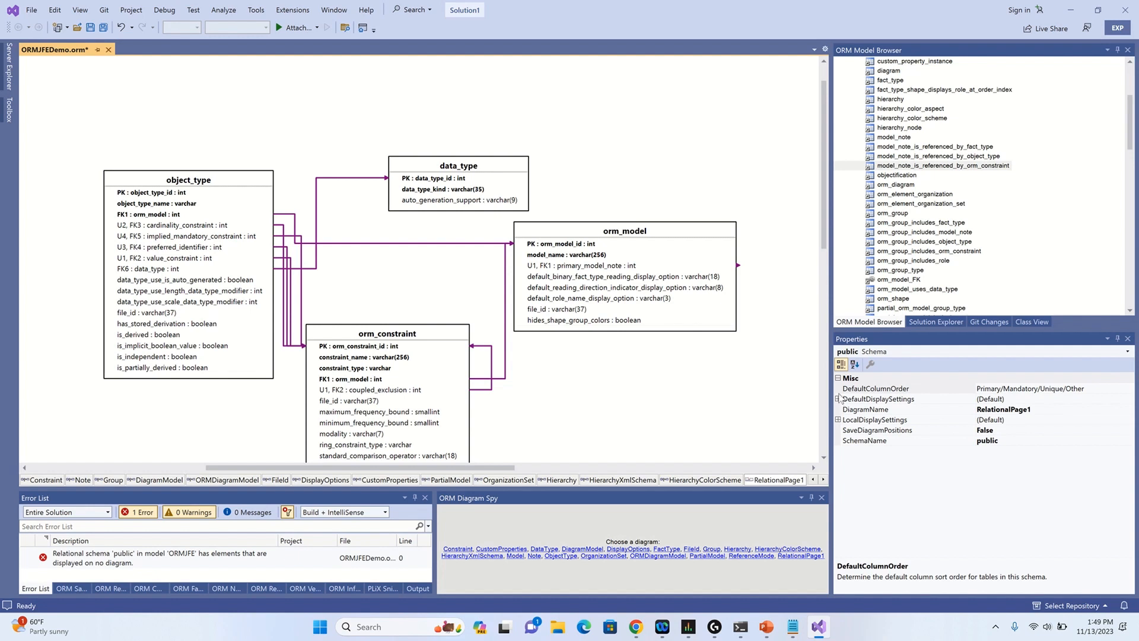
Set the public schema's default ForeignKeyColumnDisplay to Source Columns, try None for comparison, and restore Source Columns.
left_click(839, 399)
double_click(944, 430)
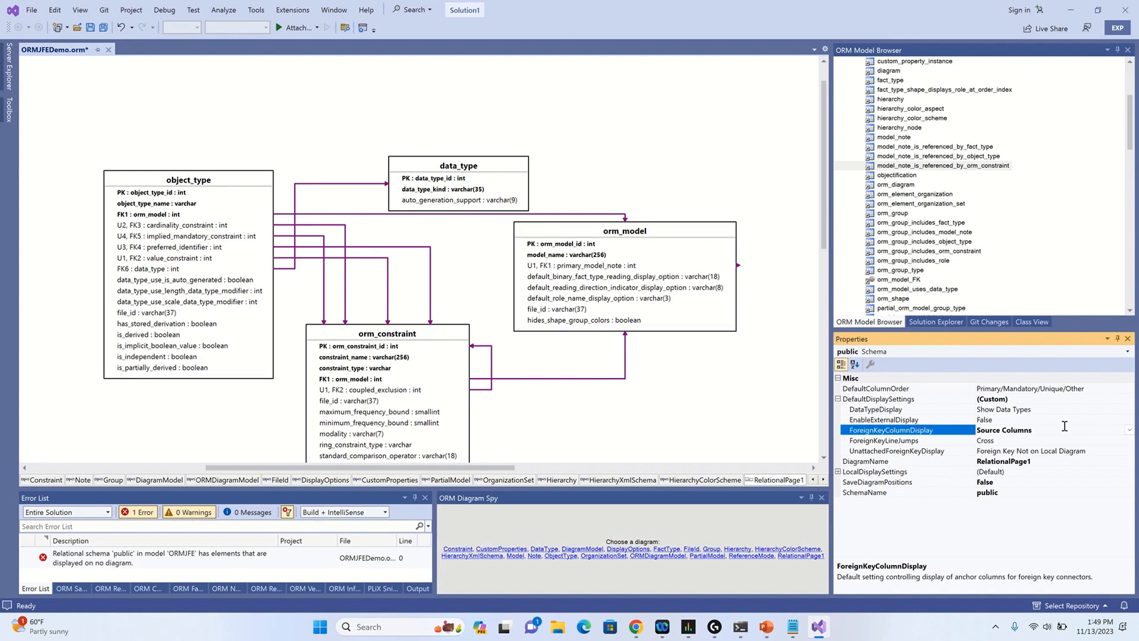
left_click(1128, 430)
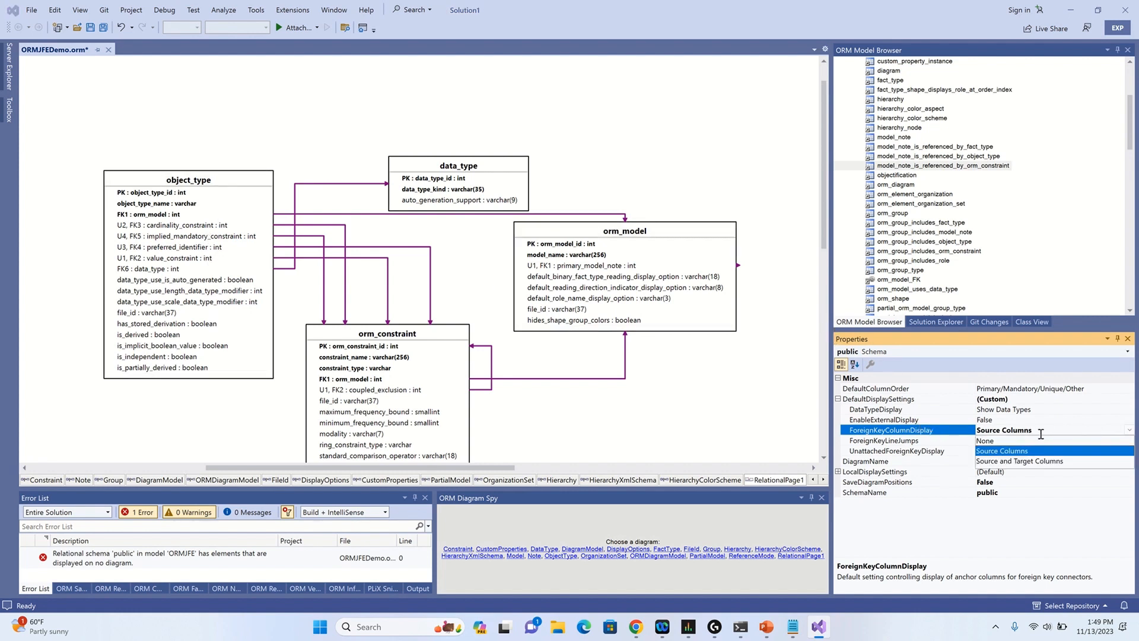
left_click(996, 446)
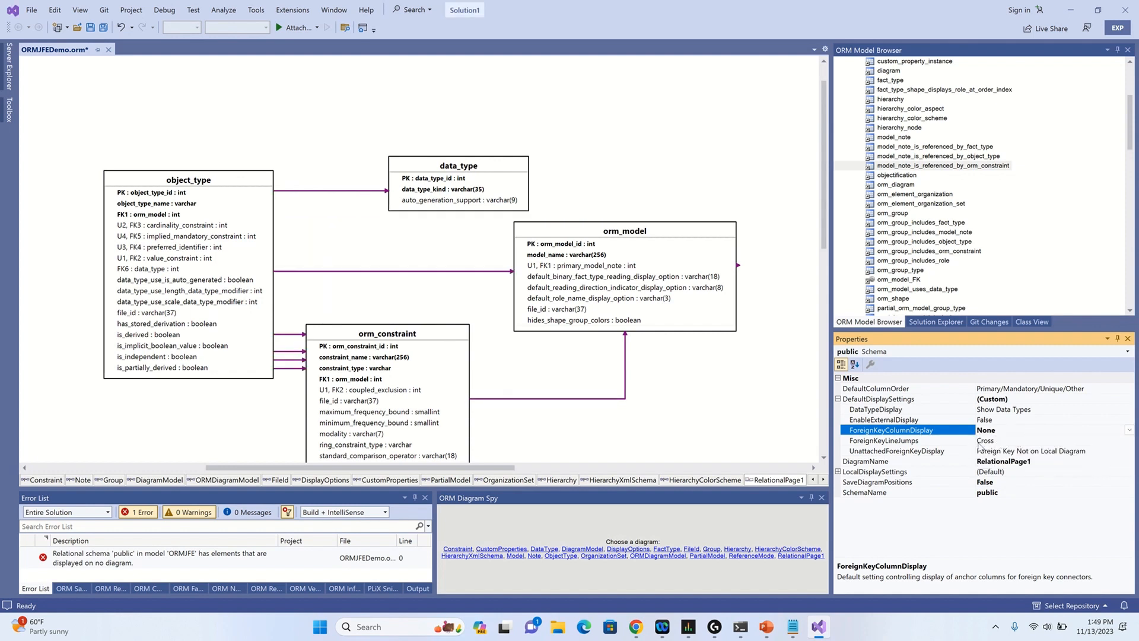
left_click(1129, 430)
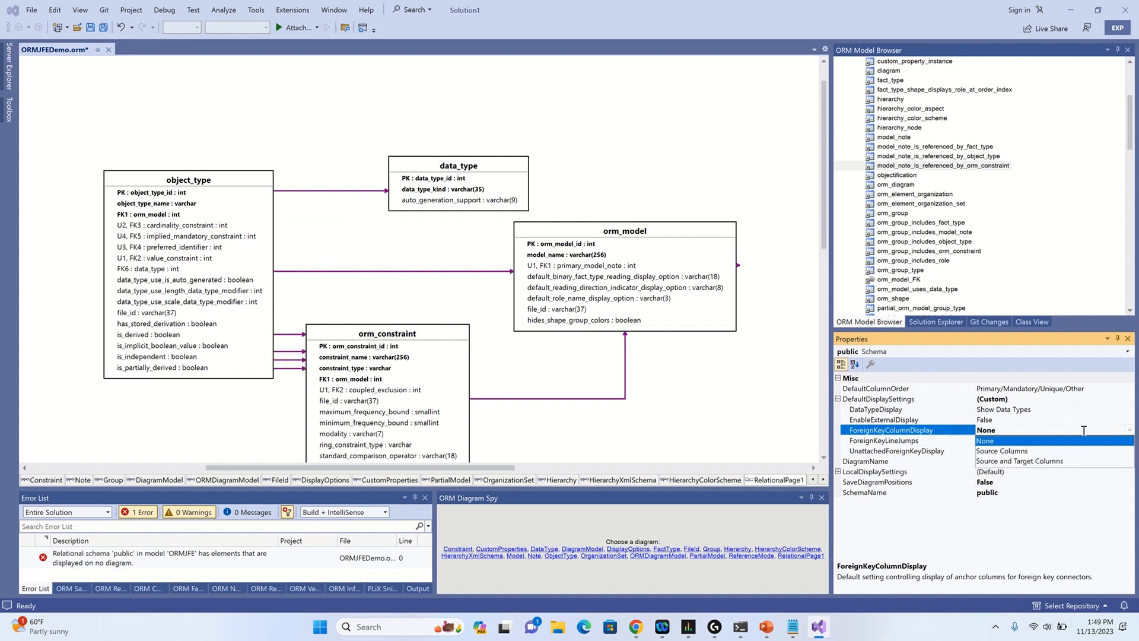
left_click(1023, 452)
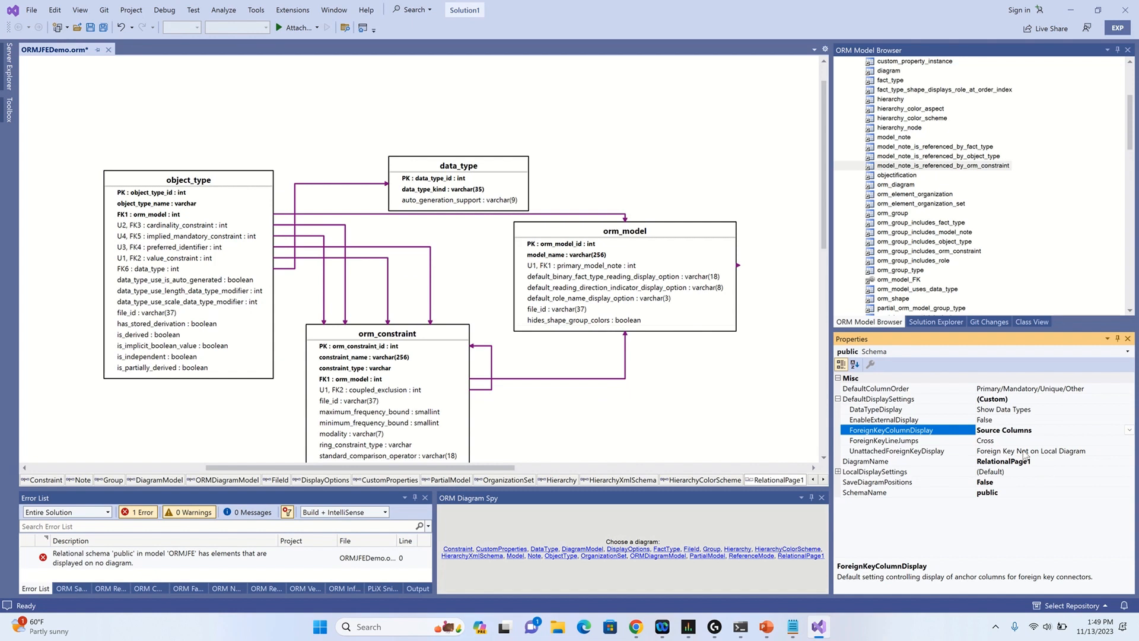
Try the Jump option for the schema's default ForeignKeyLineJumps setting and return it to Cross.
double_click(898, 440)
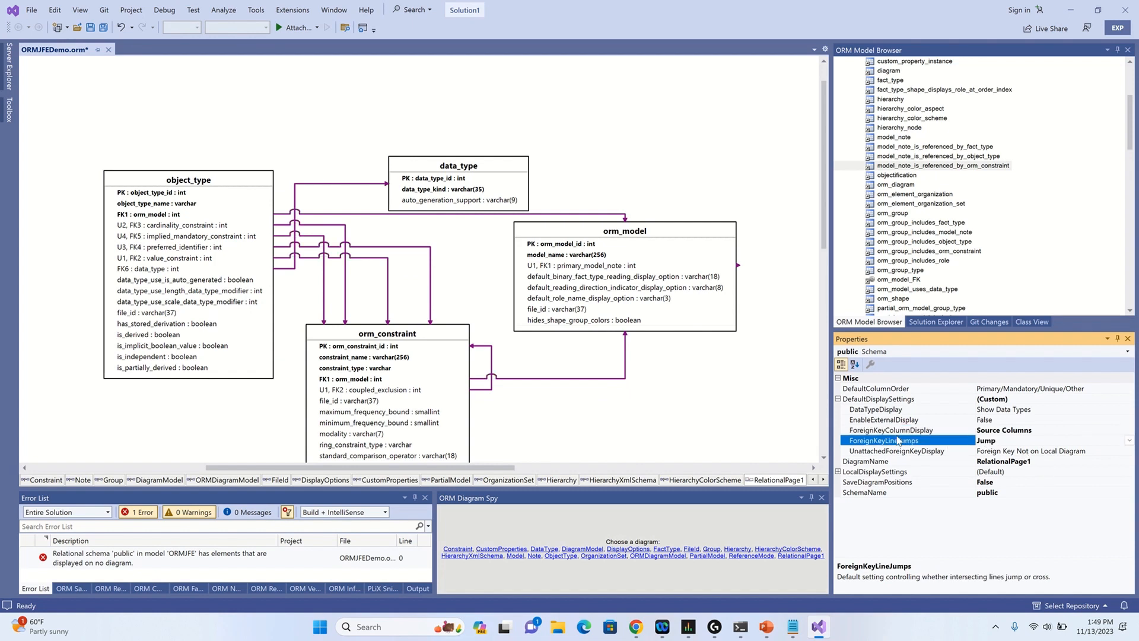
double_click(898, 440)
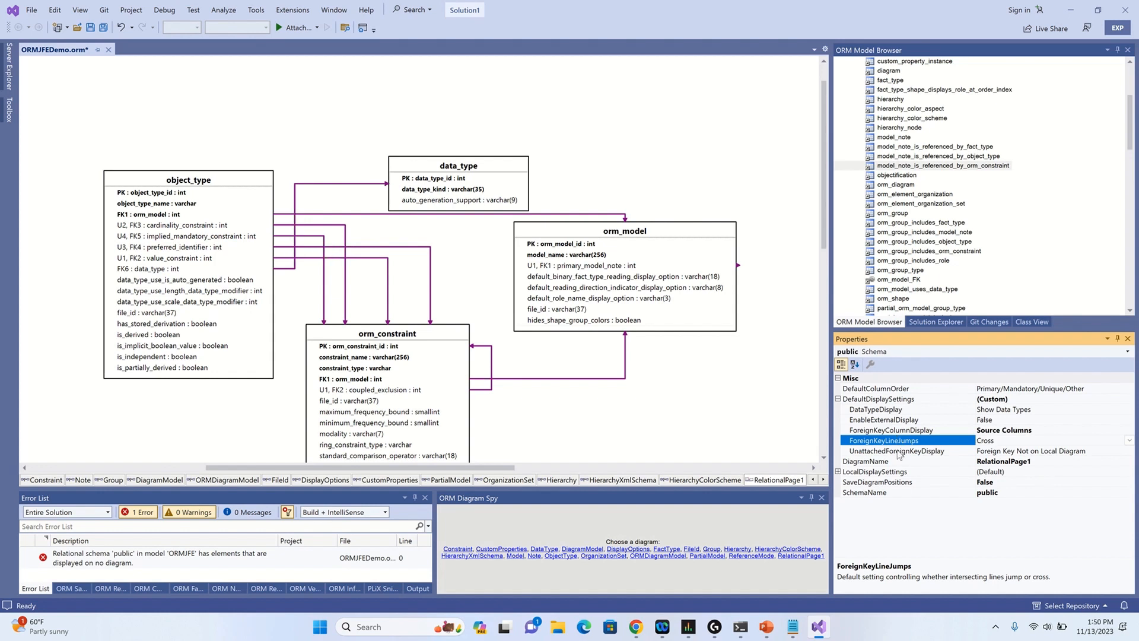
Check the UnattachedForeignKeyDisplay setting and add the model_note table above orm_model through its unattached foreign key arrow.
left_click(899, 452)
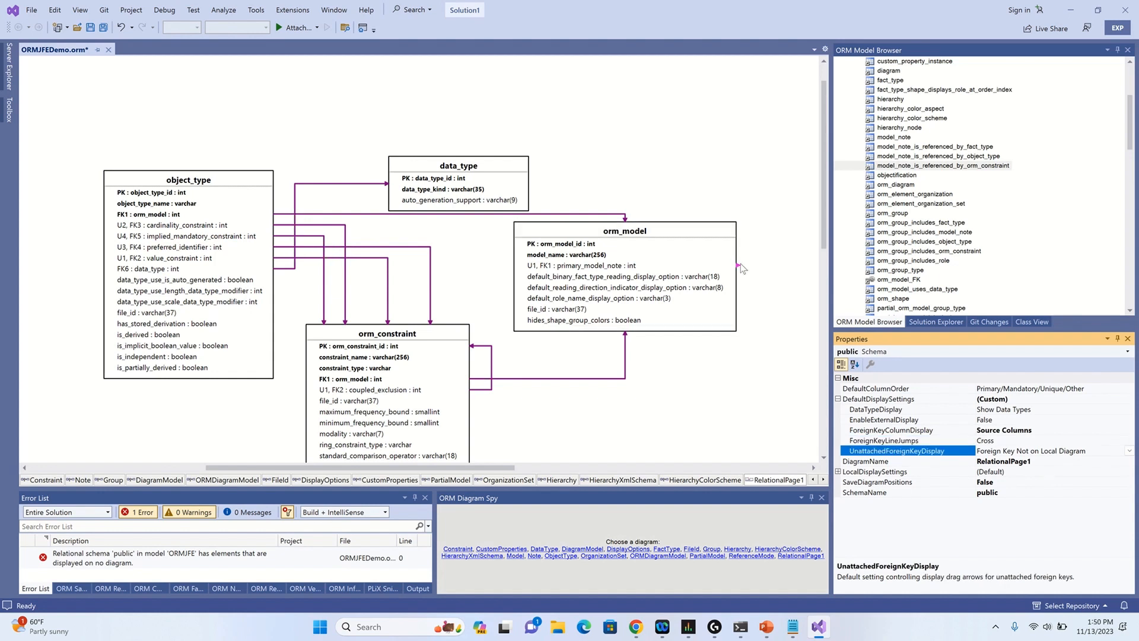
mouse_move(739, 271)
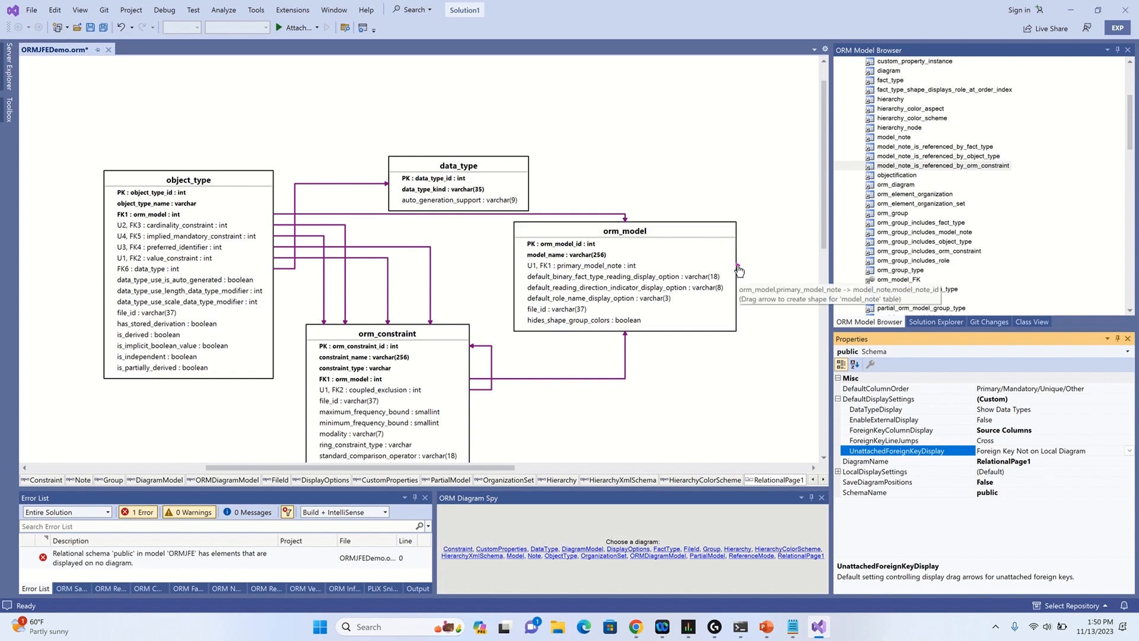
left_click_drag(739, 271, 696, 140)
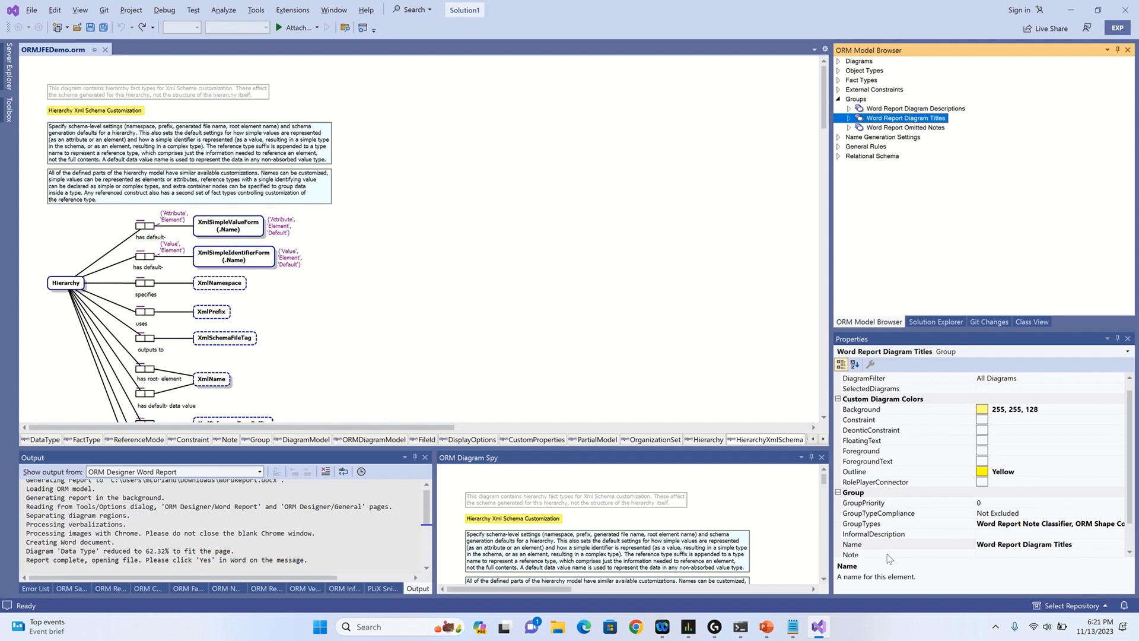
Examine the Word Report Diagram Titles and Descriptions groups' properties and the matching colored notes across the HierarchyXmlSchema diagram.
scroll(895, 543, "down", 1)
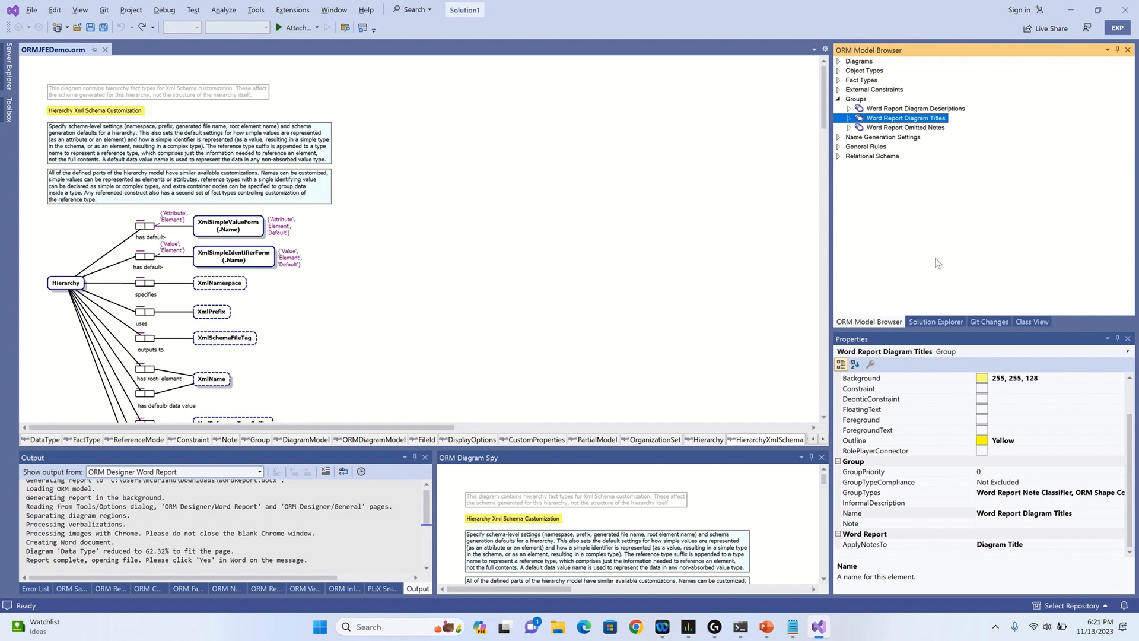
left_click(900, 110)
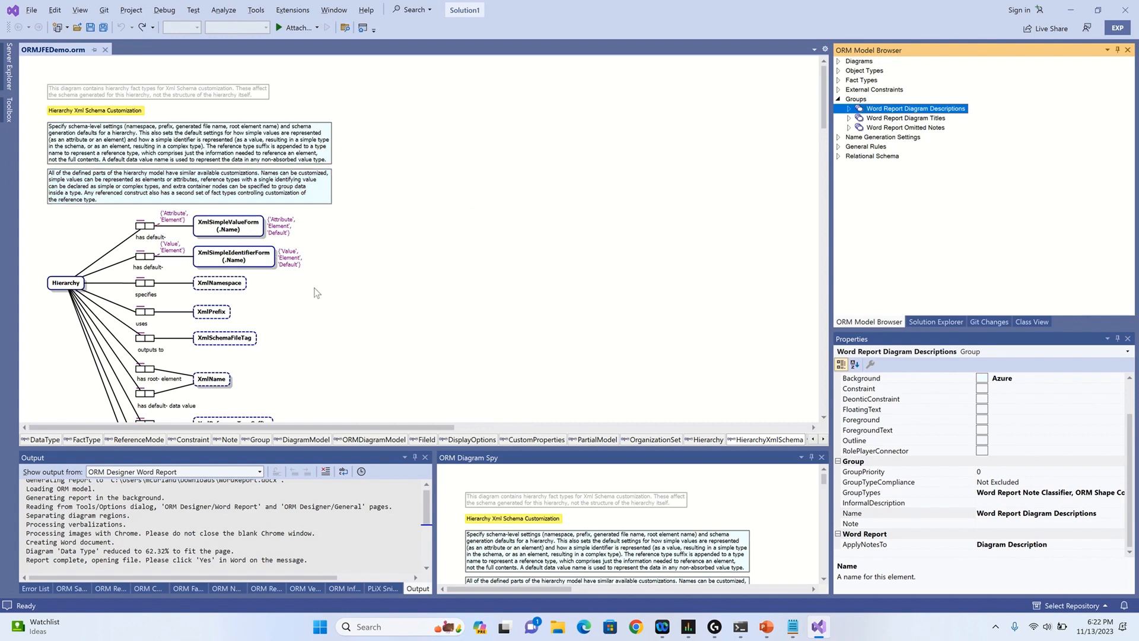
scroll(316, 293, "down", 3)
scroll(316, 293, "down", 3)
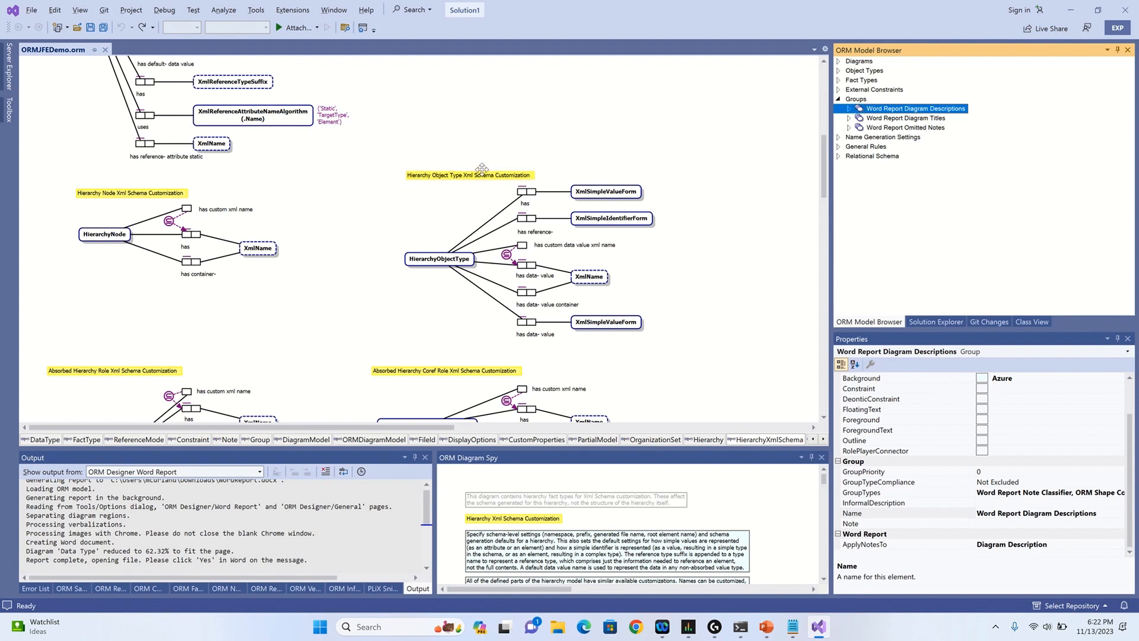
scroll(486, 169, "up", 3)
scroll(487, 169, "up", 6)
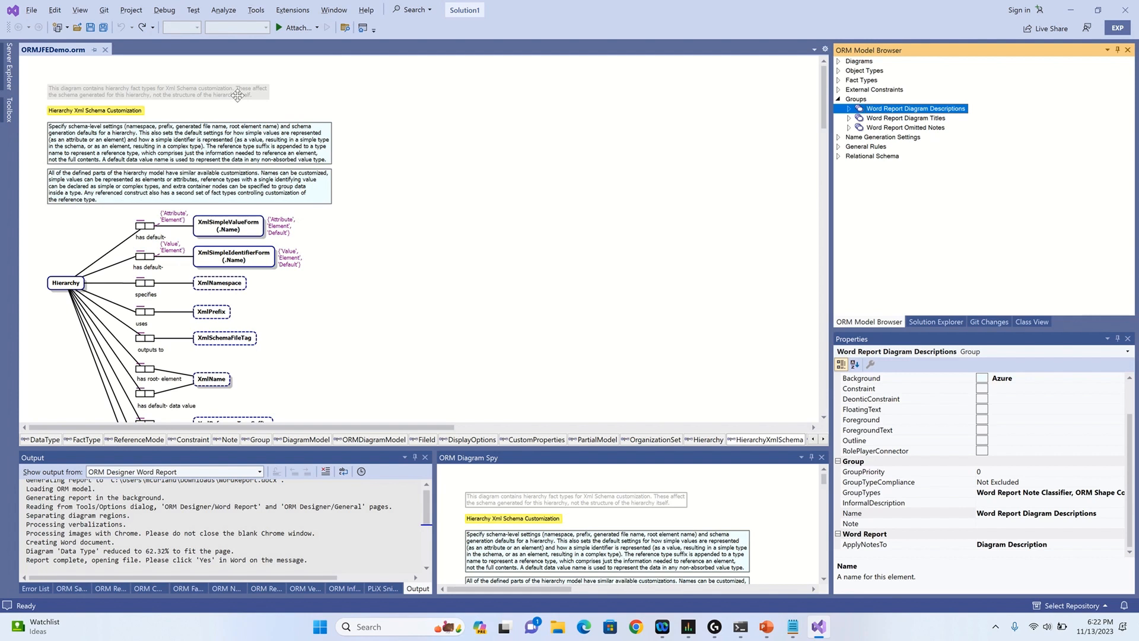
Review the Word Report settings in the ORM Designer options and close them without changes.
right_click(539, 219)
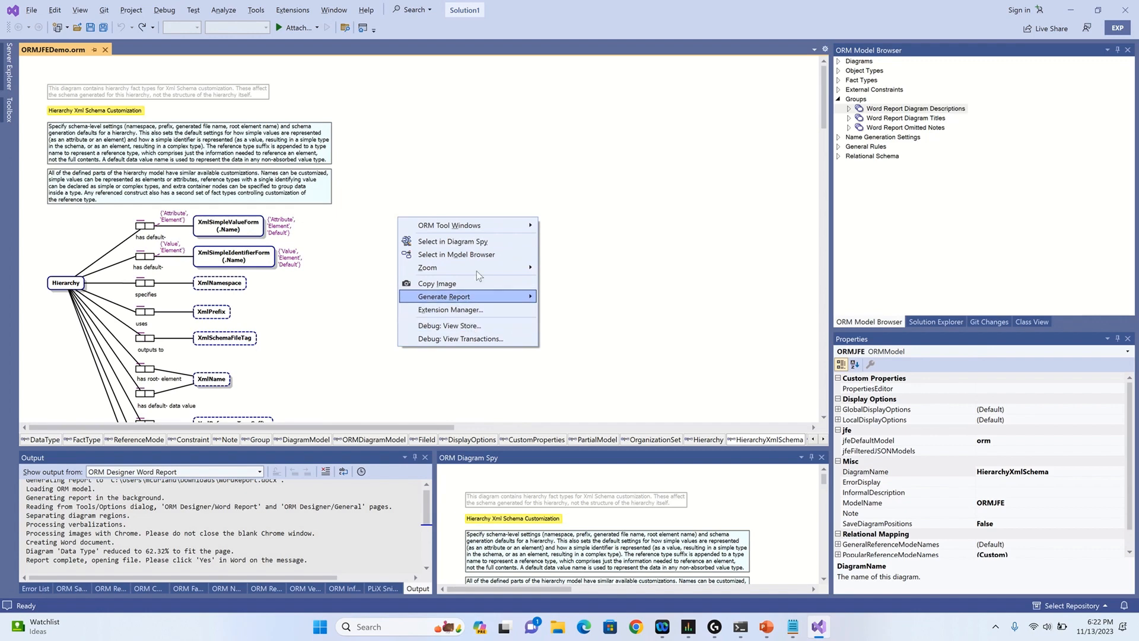
mouse_move(478, 230)
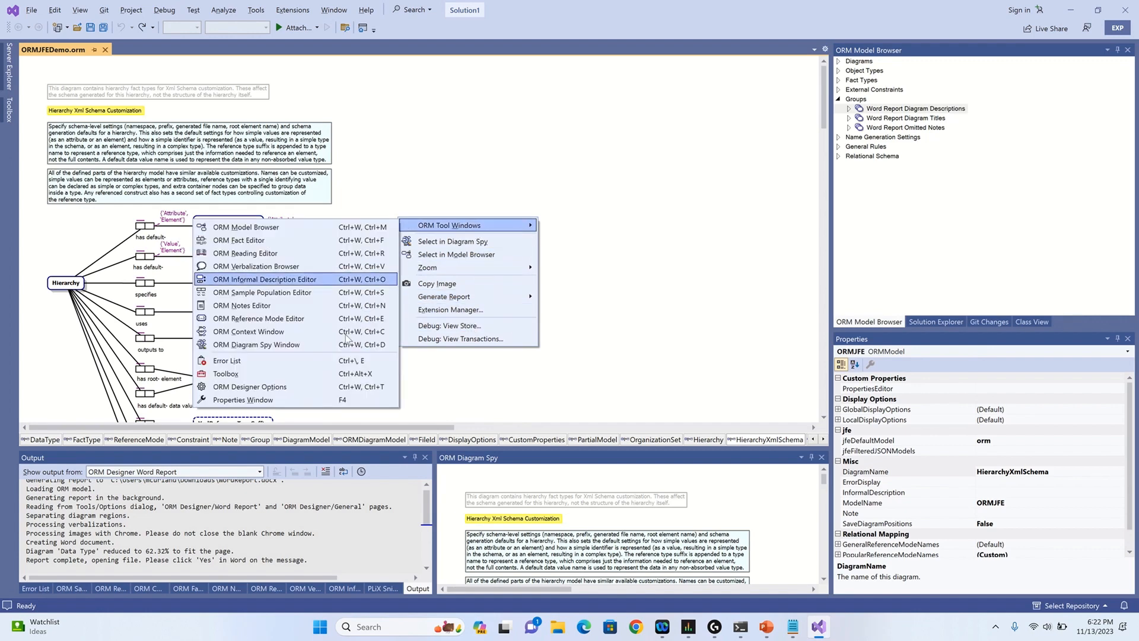
left_click(323, 388)
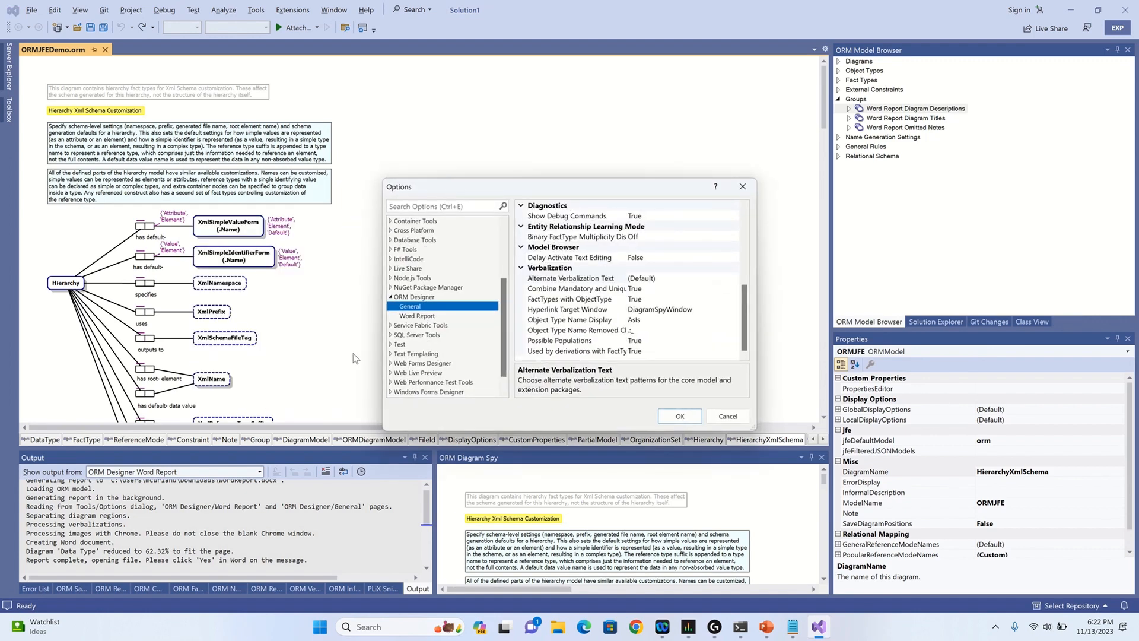
left_click(425, 316)
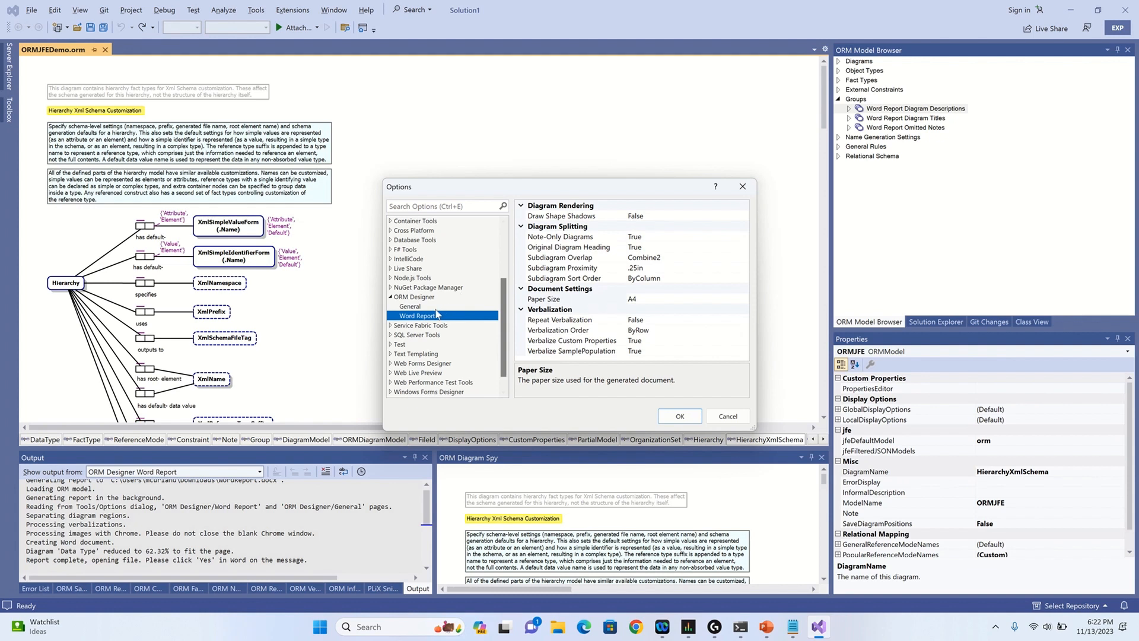
left_click(728, 416)
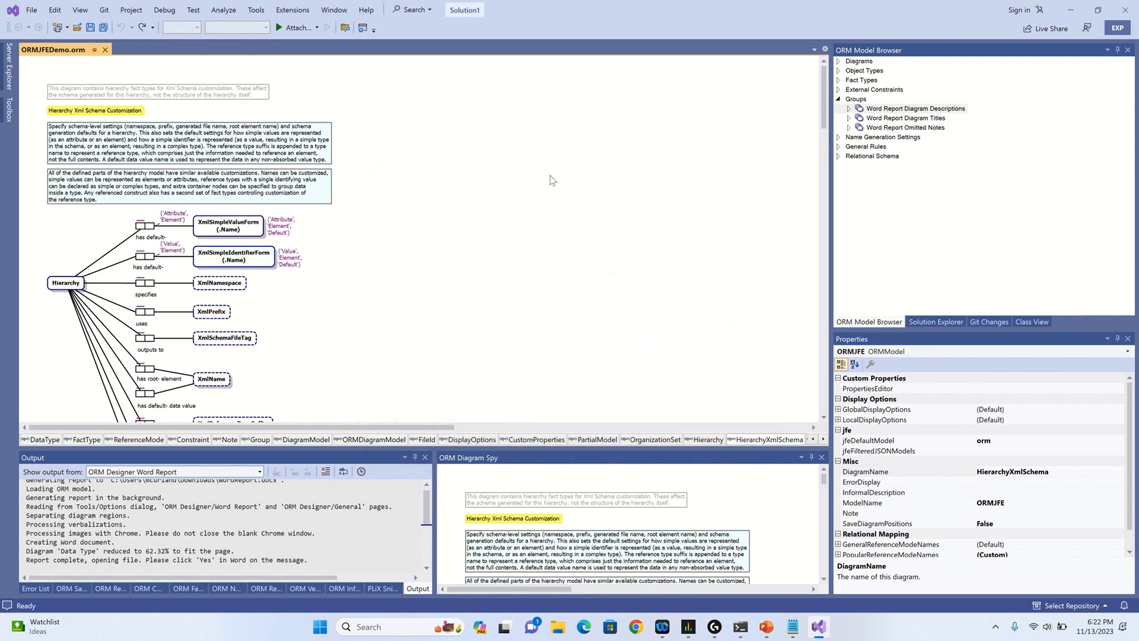
Generate a Word report of the model, replacing WordReport.docx in Downloads, and update the document's fields as it opens.
right_click(547, 177)
mouse_move(477, 256)
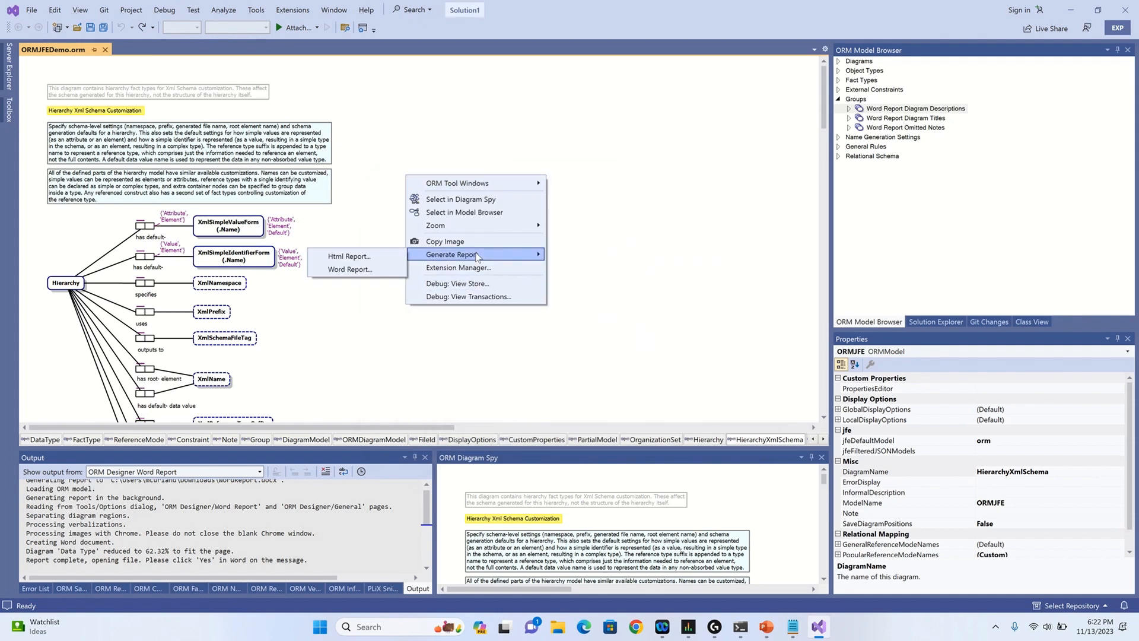
left_click(350, 270)
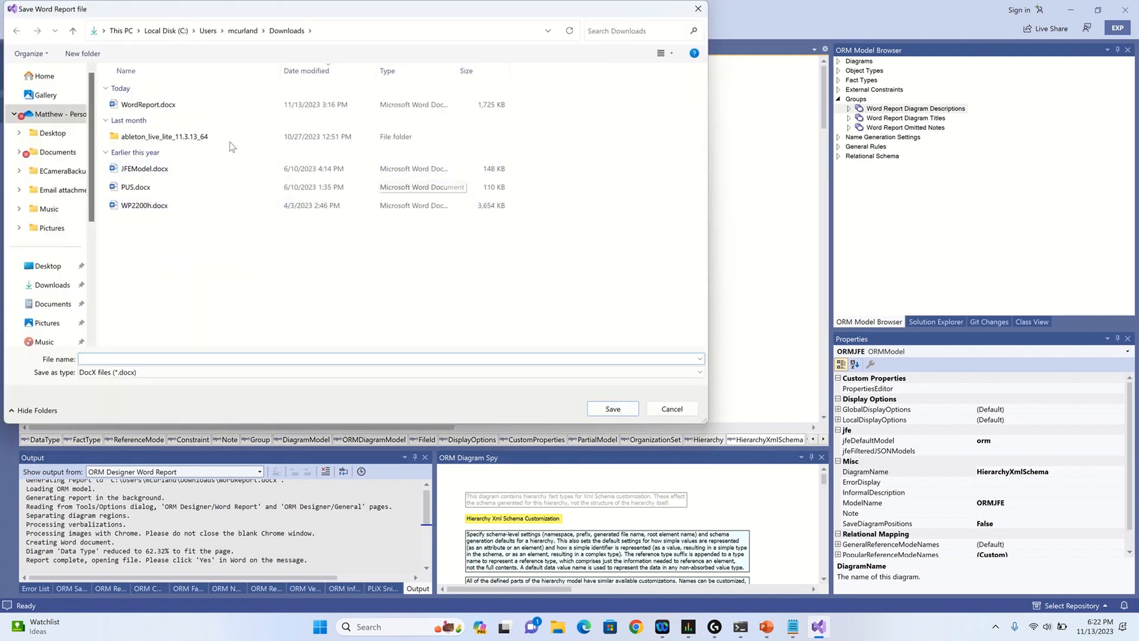
double_click(226, 106)
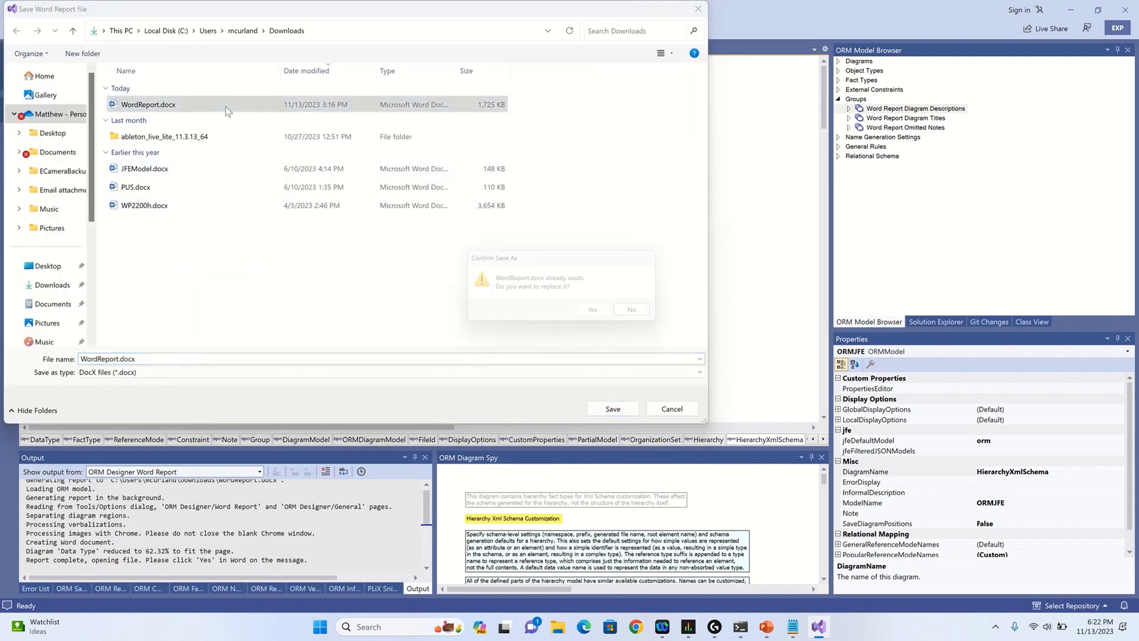
left_click(598, 315)
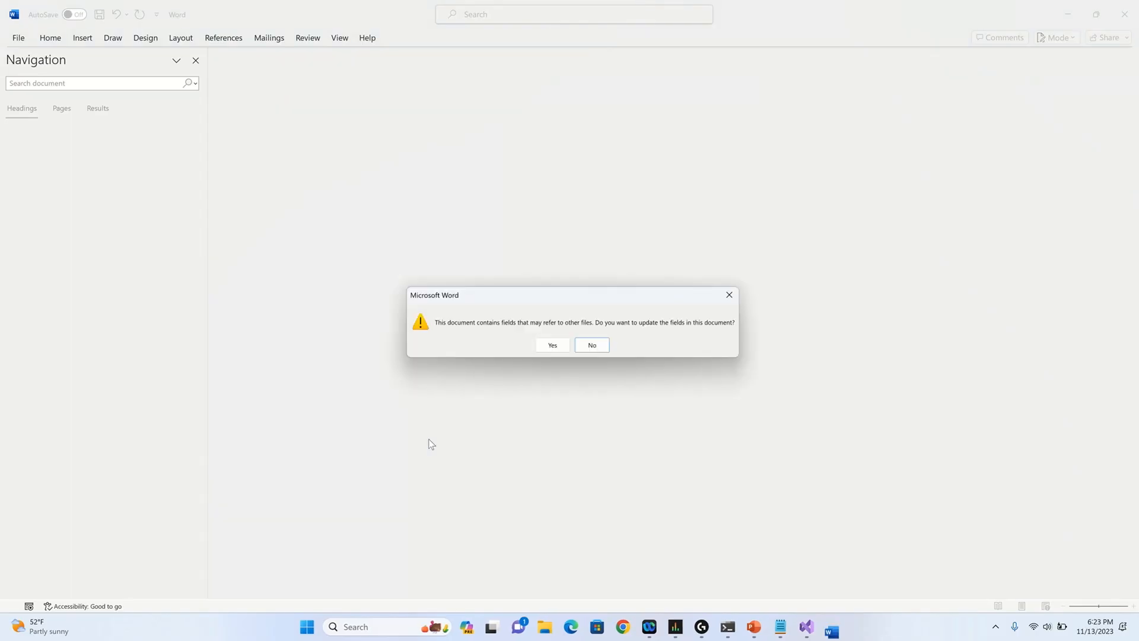
left_click(553, 346)
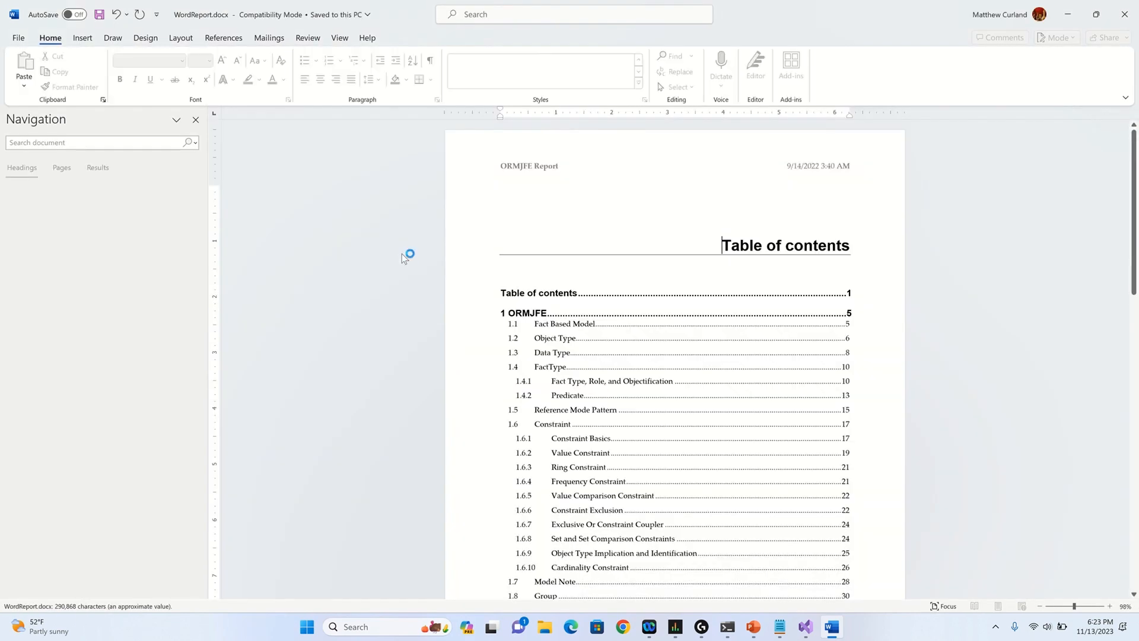
Review the report's FactType and Constraint sections, and follow the ConstraintType link from its verbalization to the glossary.
scroll(595, 381, "down", 2)
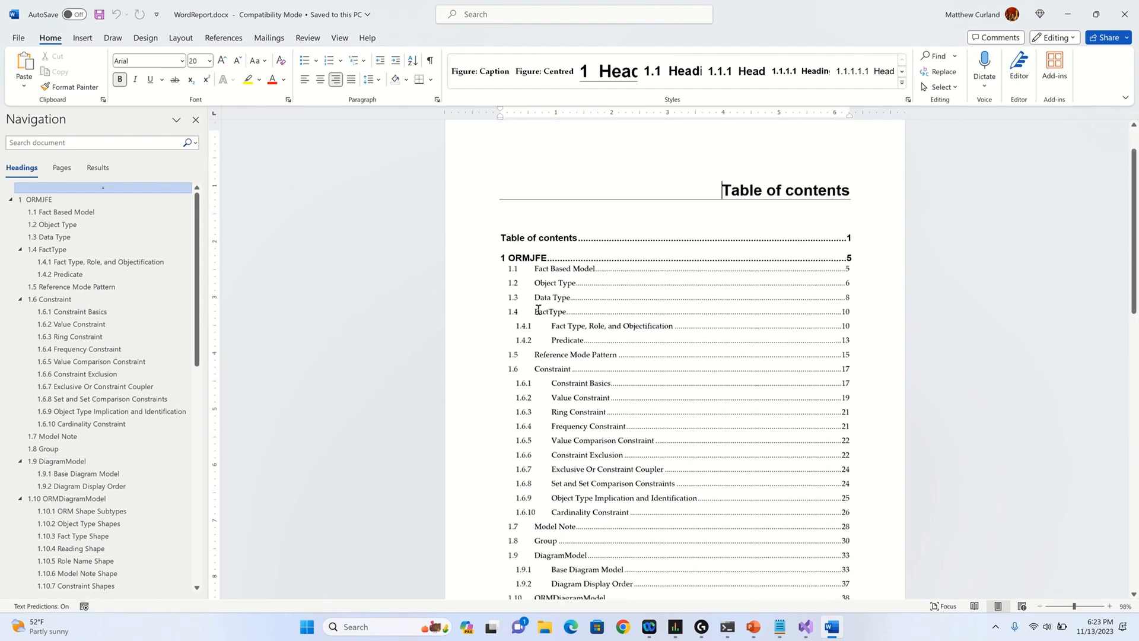
left_click(552, 313, "ctrl")
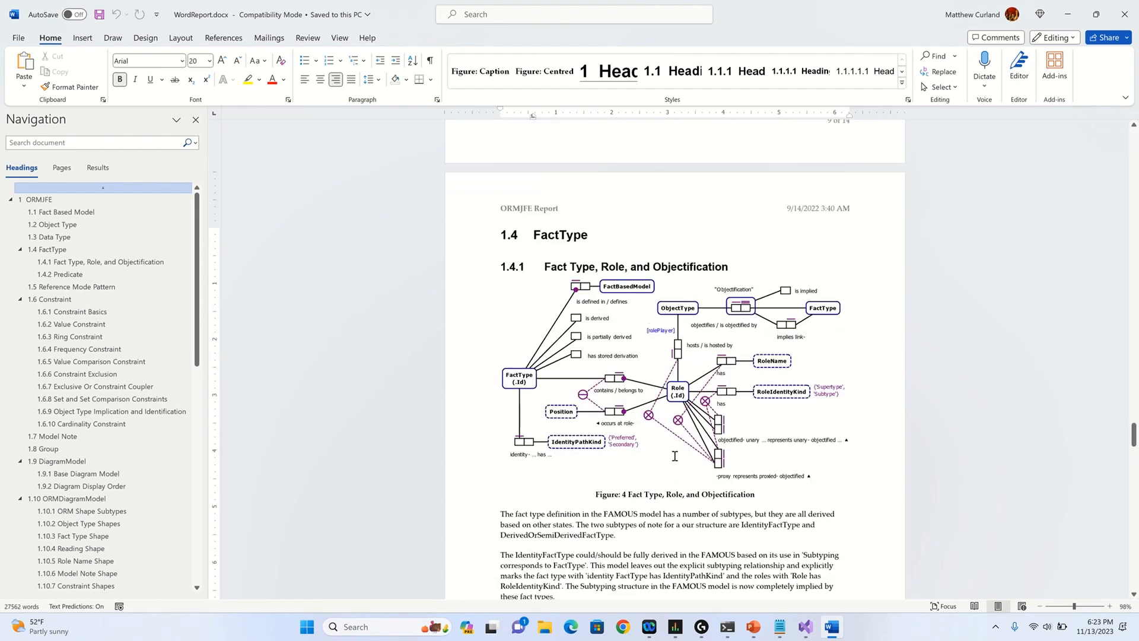
left_click(63, 299)
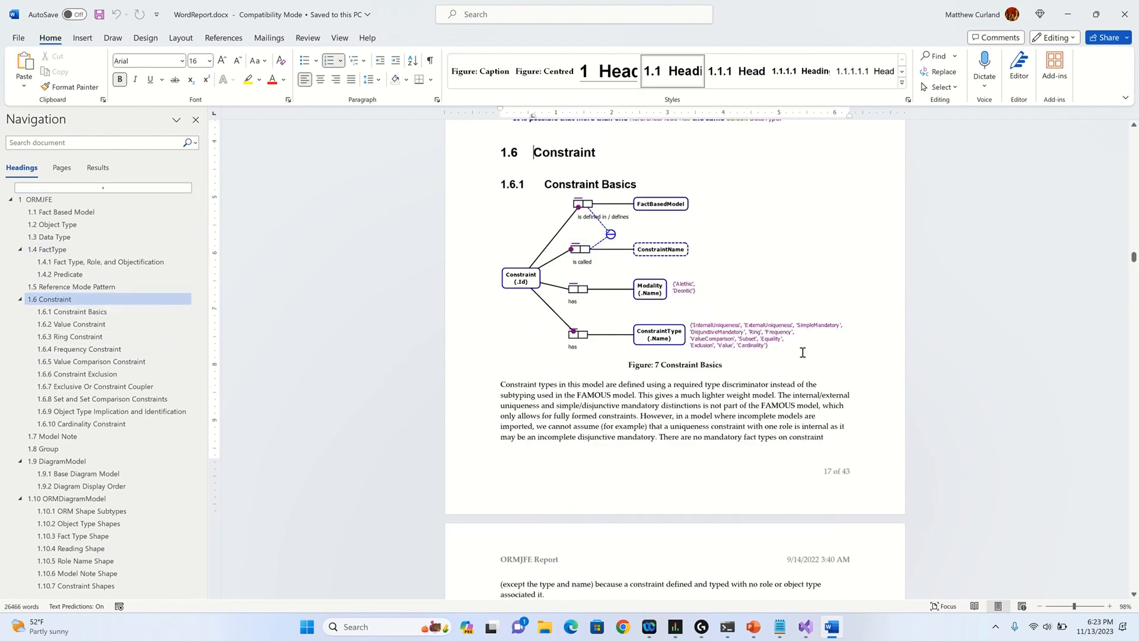
scroll(802, 355, "down", 6)
scroll(795, 361, "down", 3)
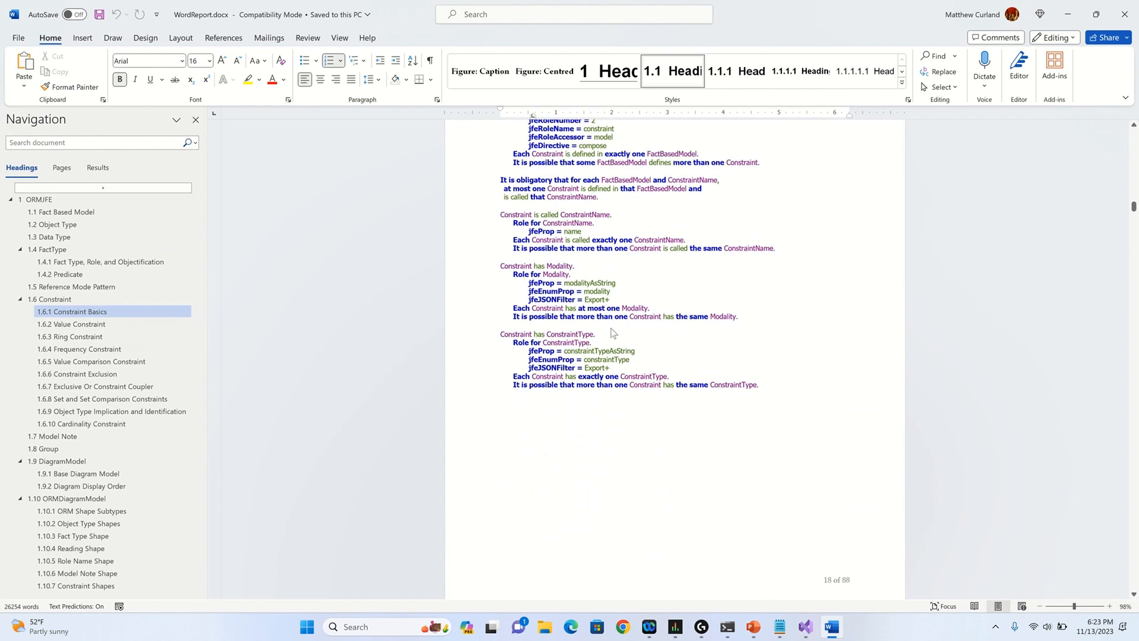
left_click(567, 334, "ctrl")
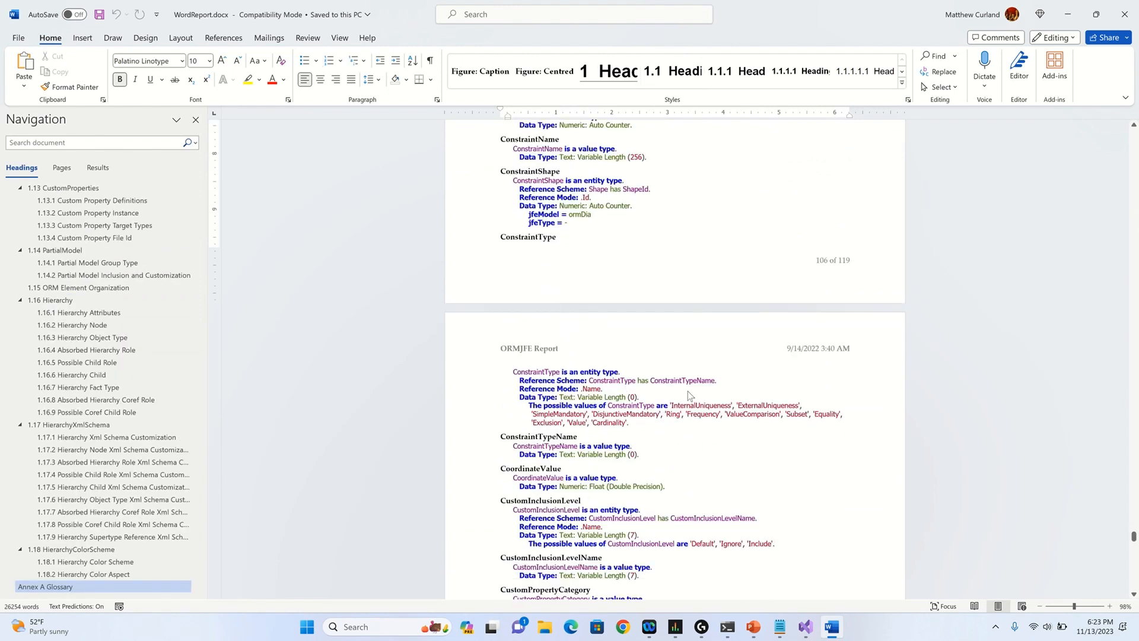
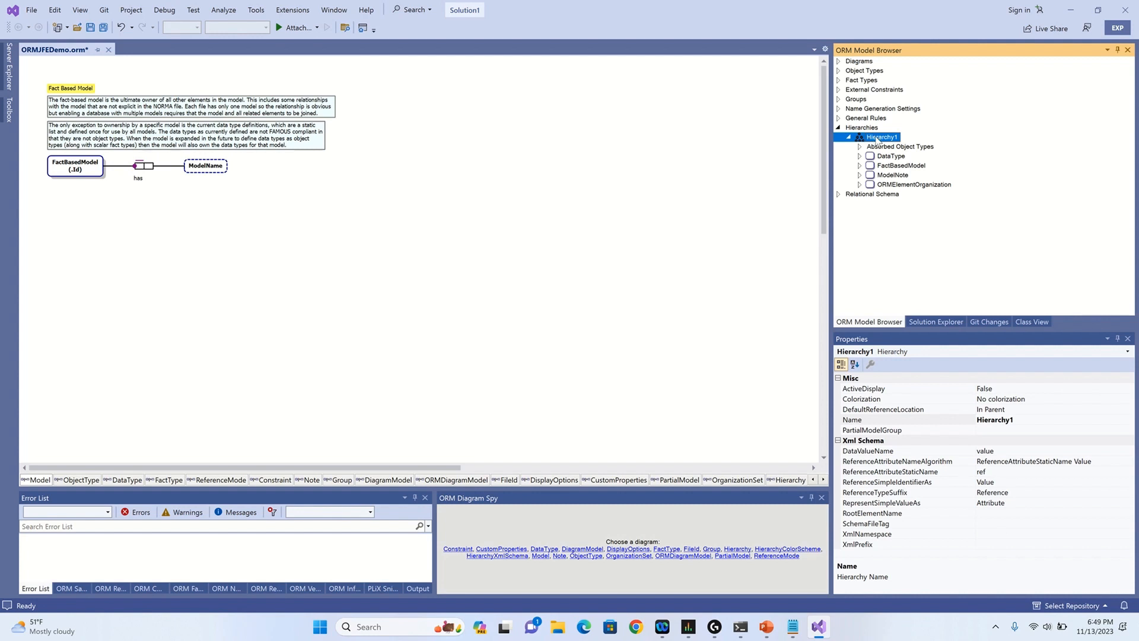
Make Hierarchy1 the active display and set its colorization to Override other colors.
double_click(884, 389)
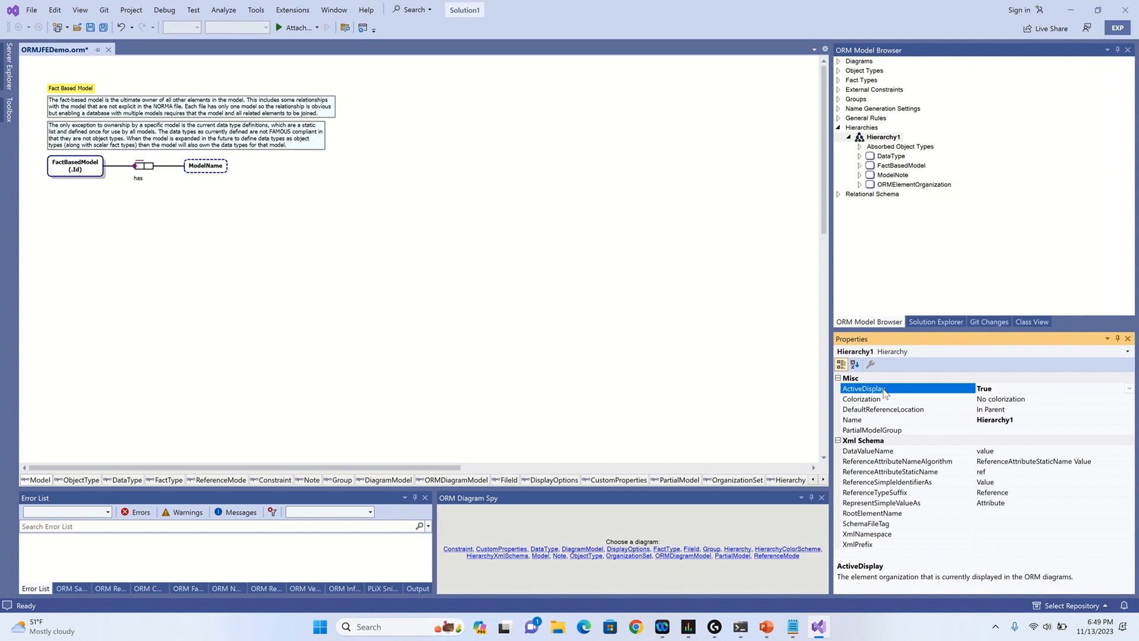
double_click(890, 401)
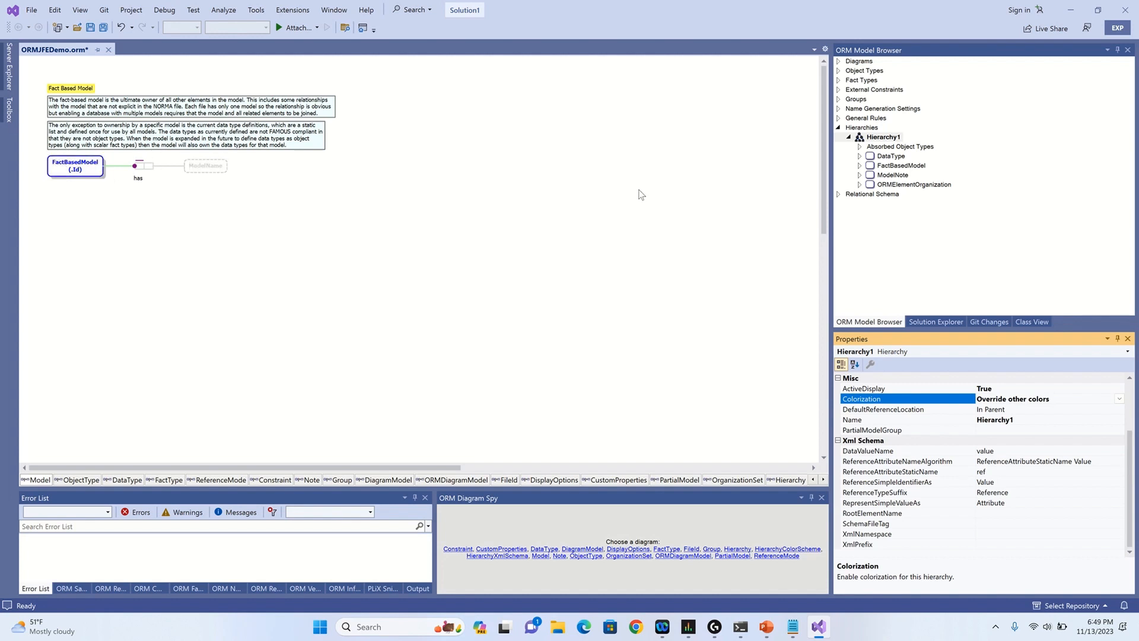
left_click(885, 139)
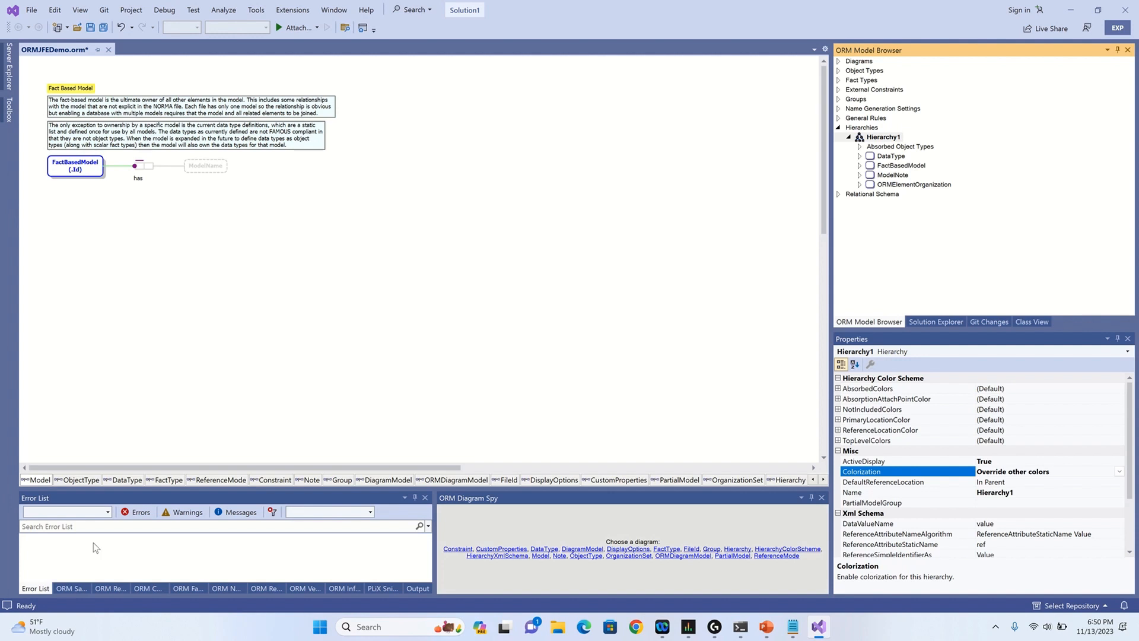
Switch to the ObjectType diagram and examine the hierarchy coloring on its object types and roles.
left_click(75, 481)
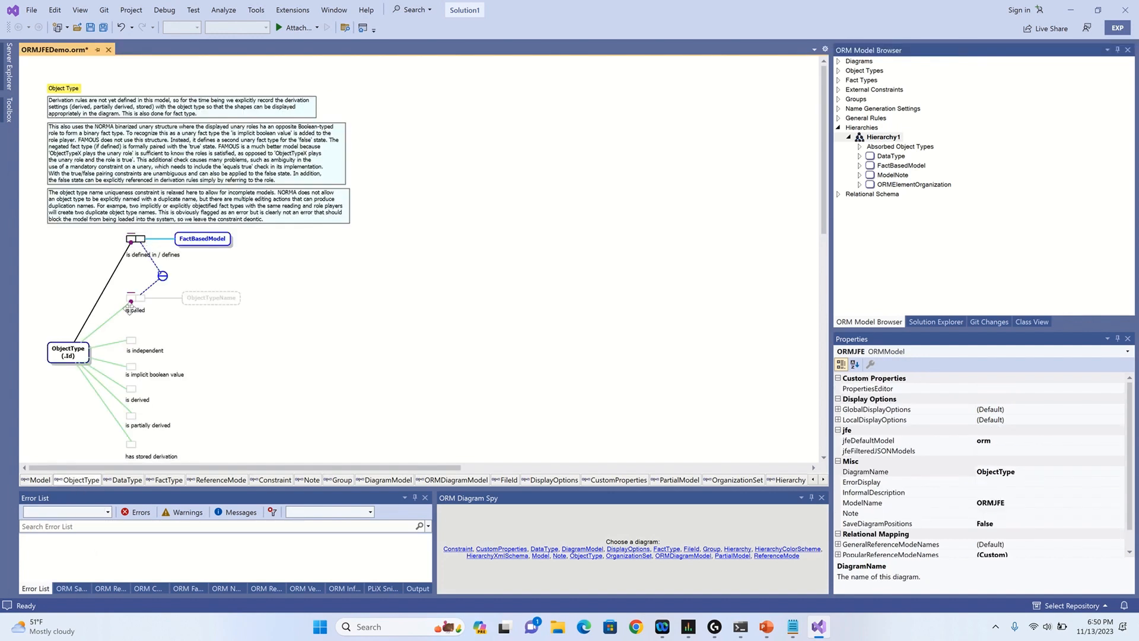
scroll(265, 356, "down", 3)
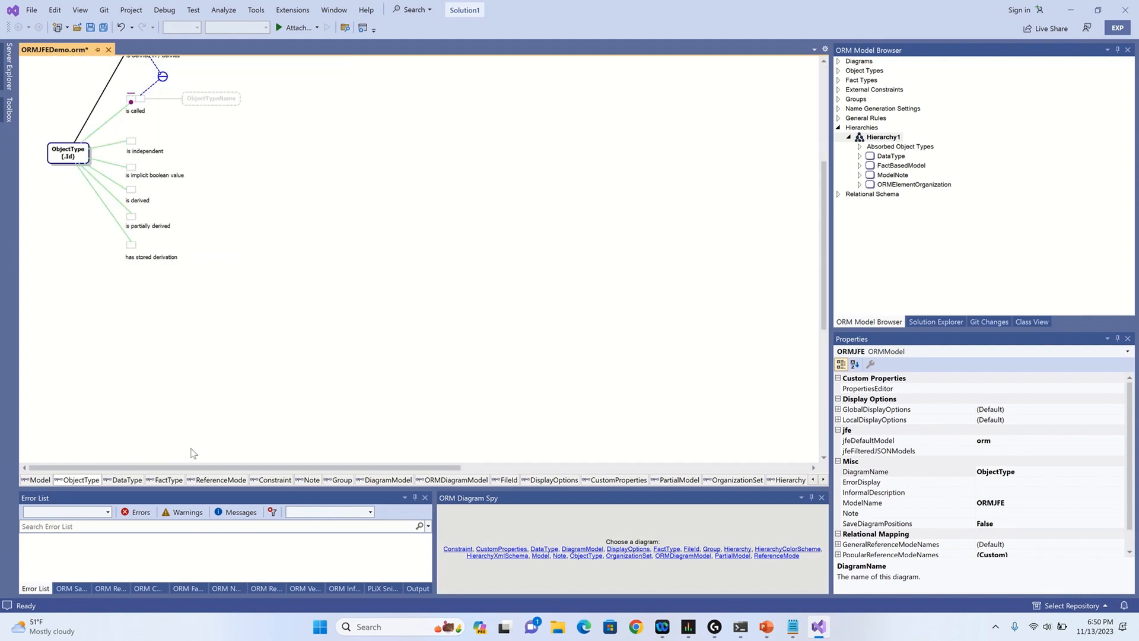
Switch to the FactType diagram, select its Role object type in the active hierarchy, and examine where it sits under FactType.
left_click(172, 481)
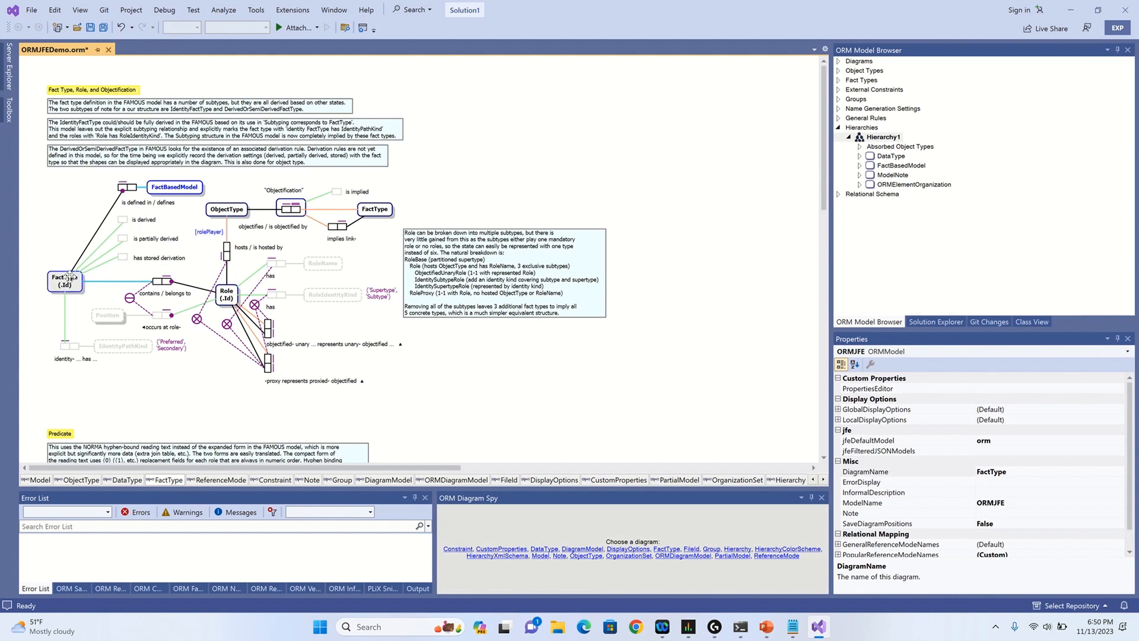
right_click(219, 295)
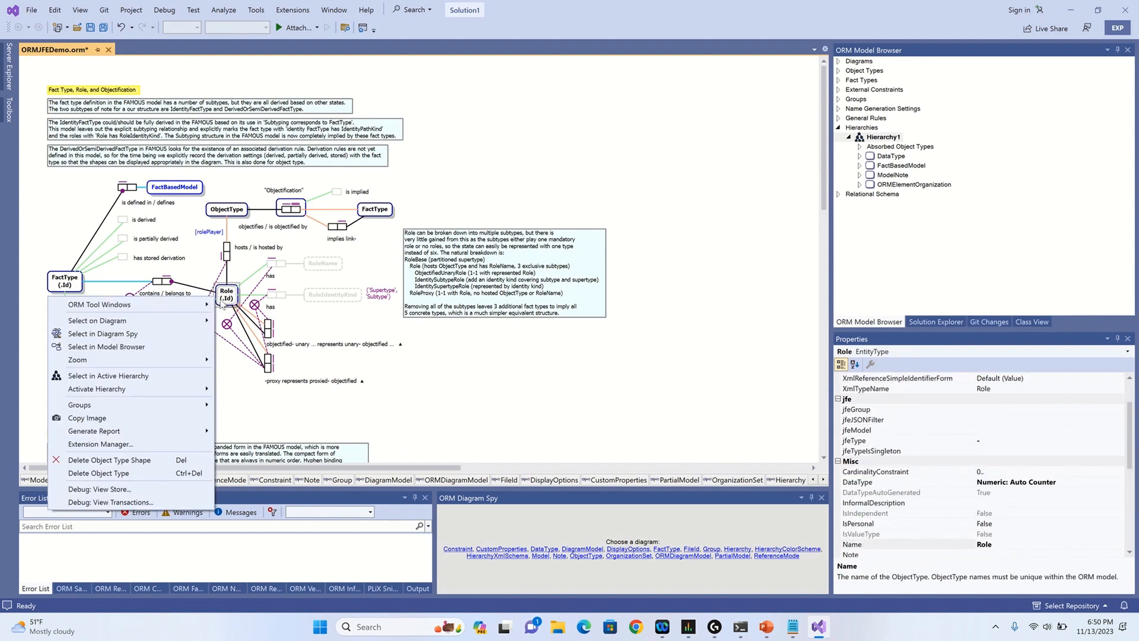
left_click(130, 377)
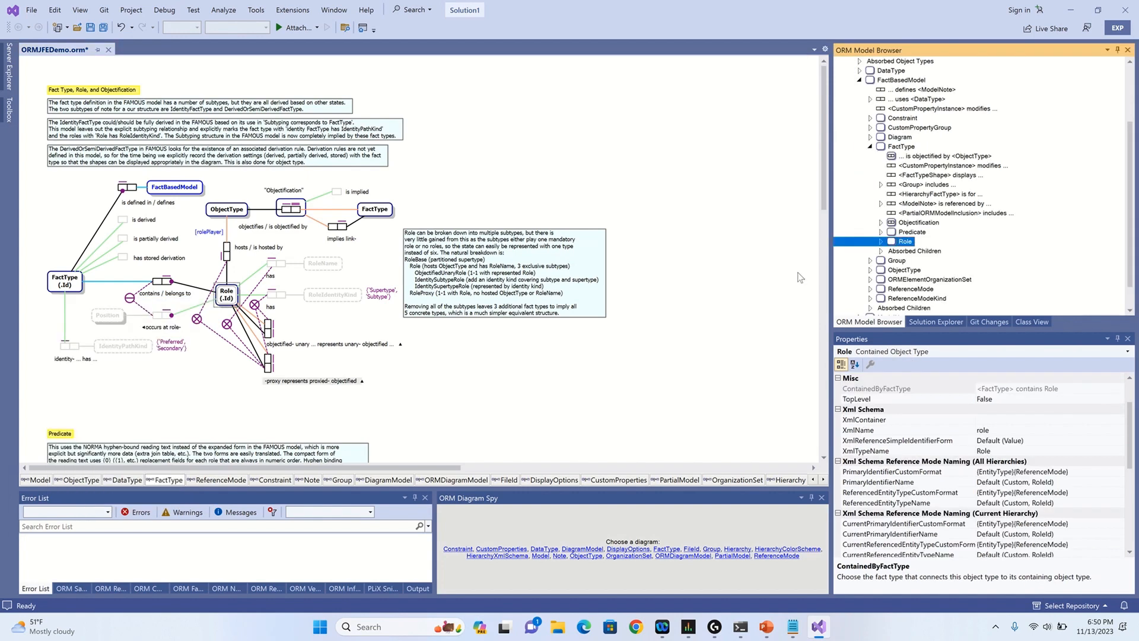
scroll(928, 206, "up", 1)
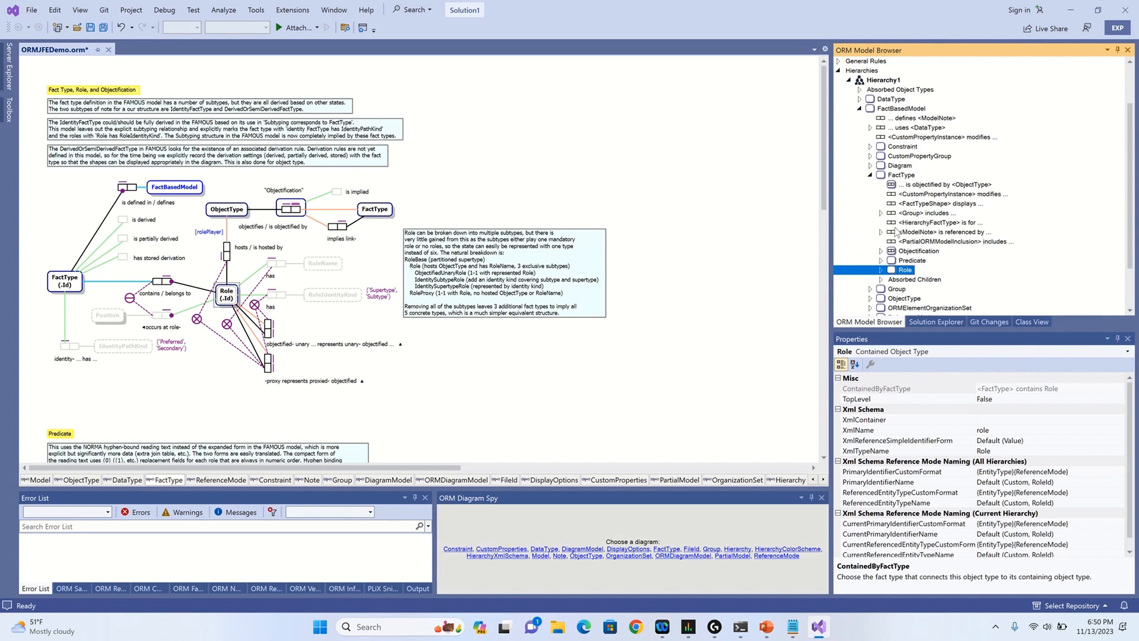
scroll(923, 212, "down", 2)
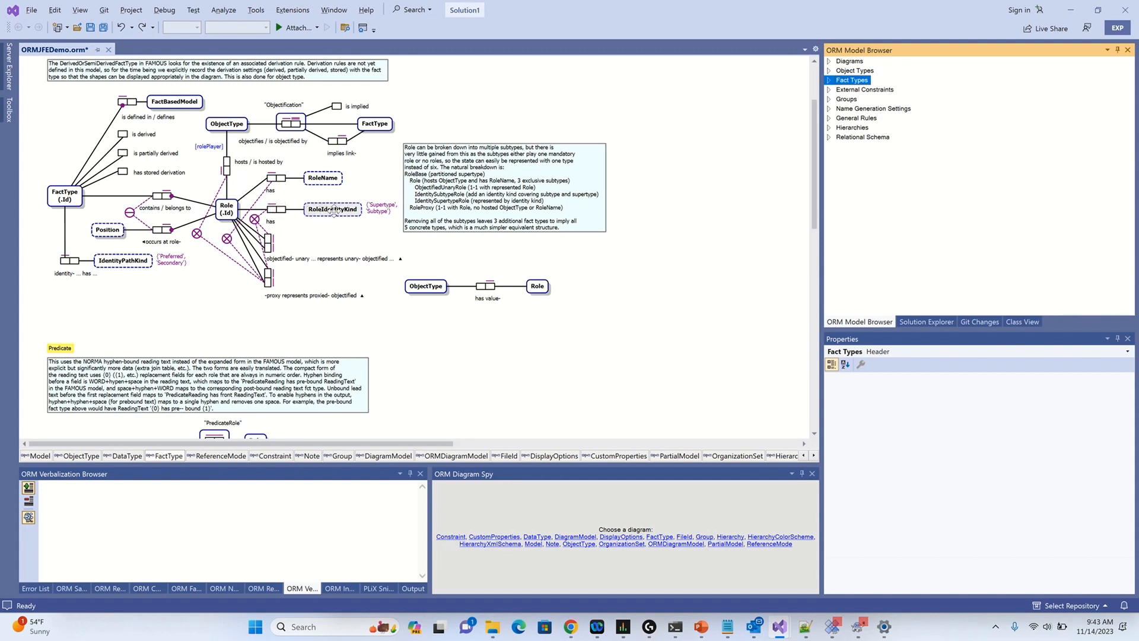
Add a derivation rule to the fact type "ObjectType has value Role" with ObjectType as the path's root object type.
left_click(499, 285)
right_click(498, 286)
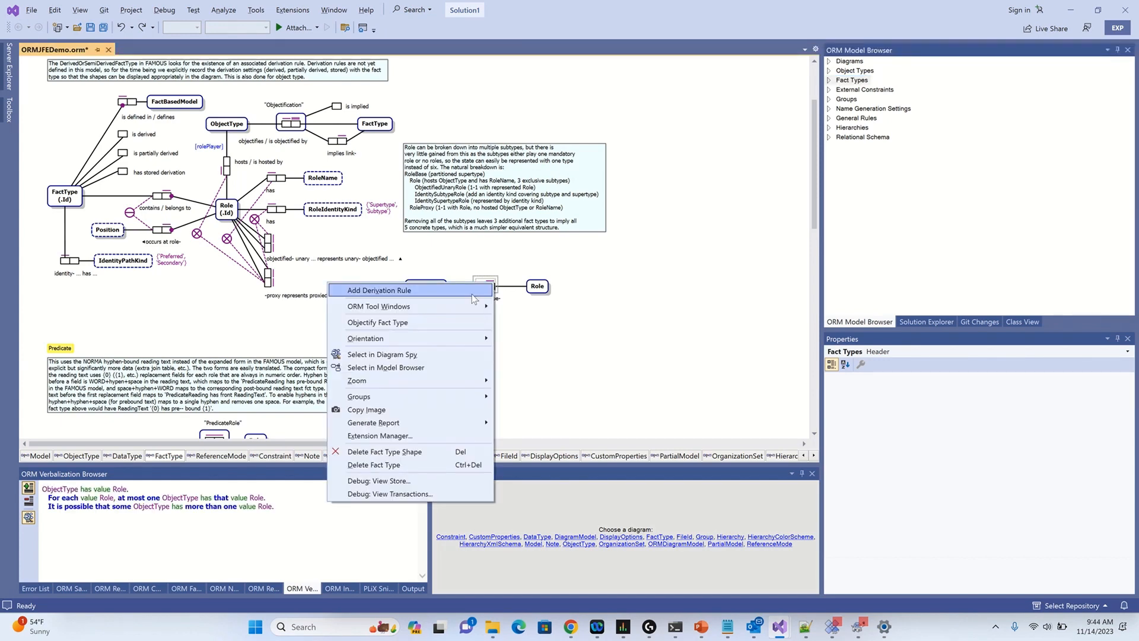
left_click(471, 298)
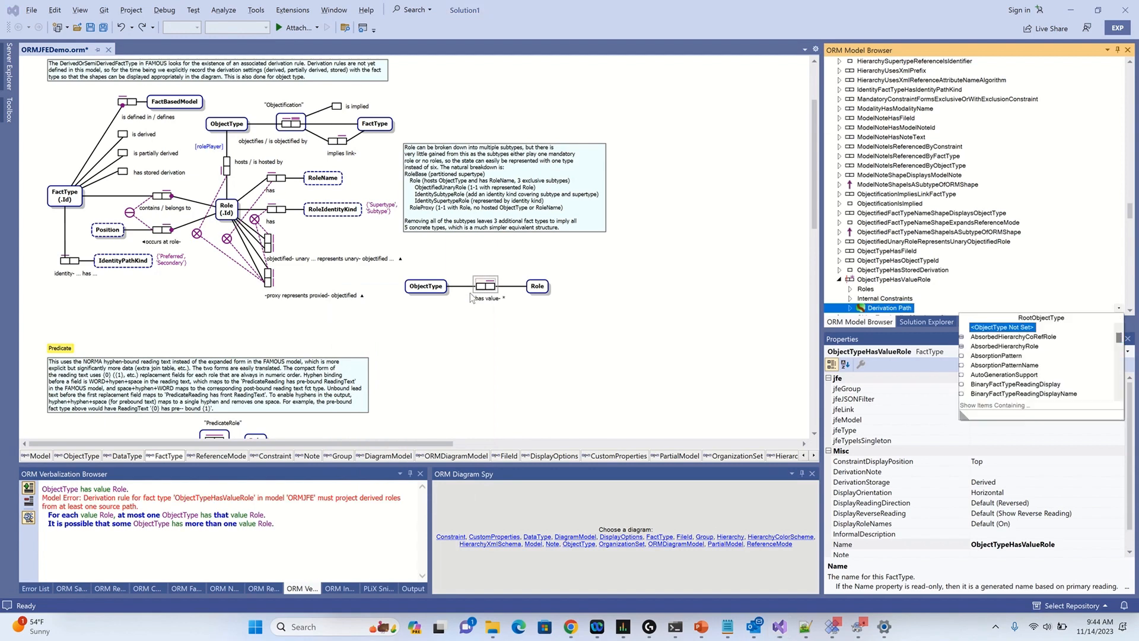
type("Object")
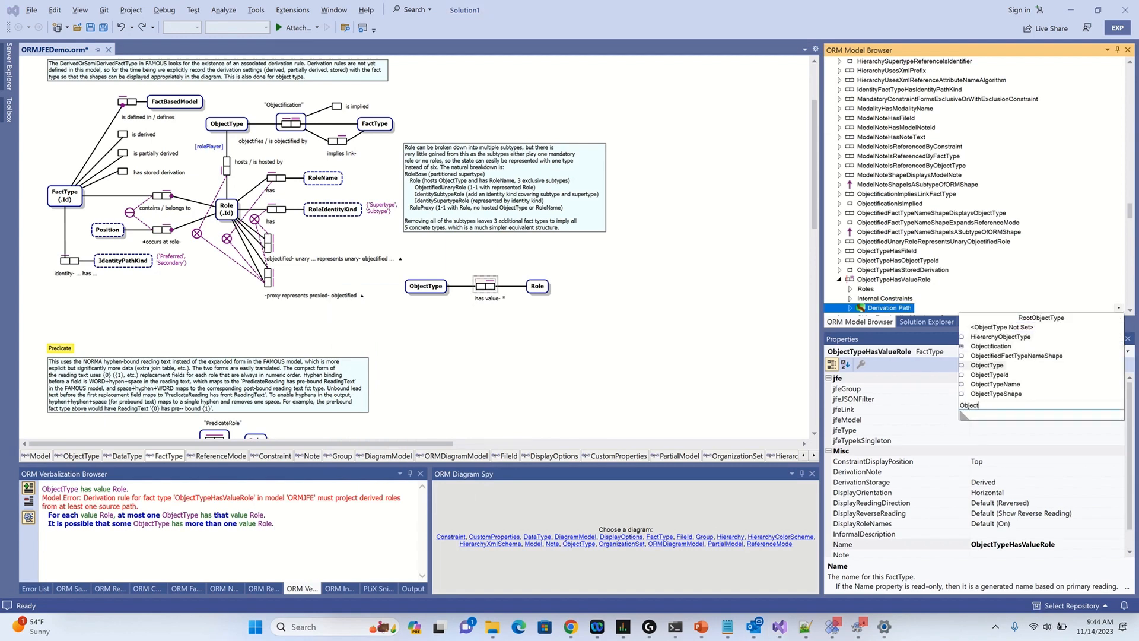
left_click(986, 365)
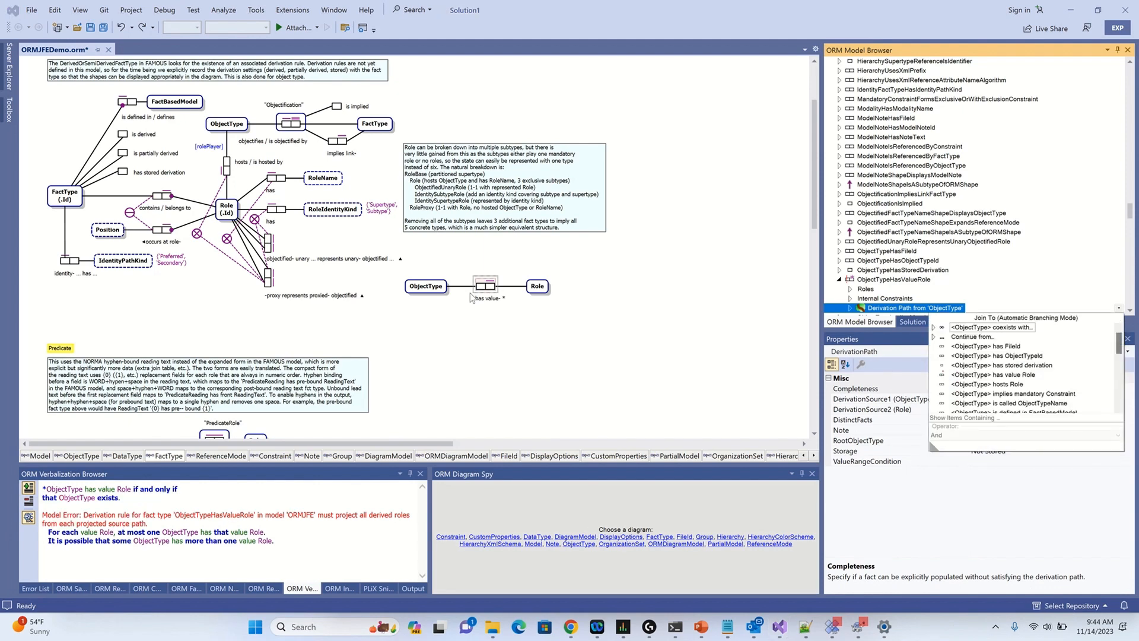
Join the derivation path from its ObjectType root to the fact type "ObjectType hosts Role".
key("Down")
key("Down")
key("Down")
key("Down")
key("Down")
key("Down")
key("Down")
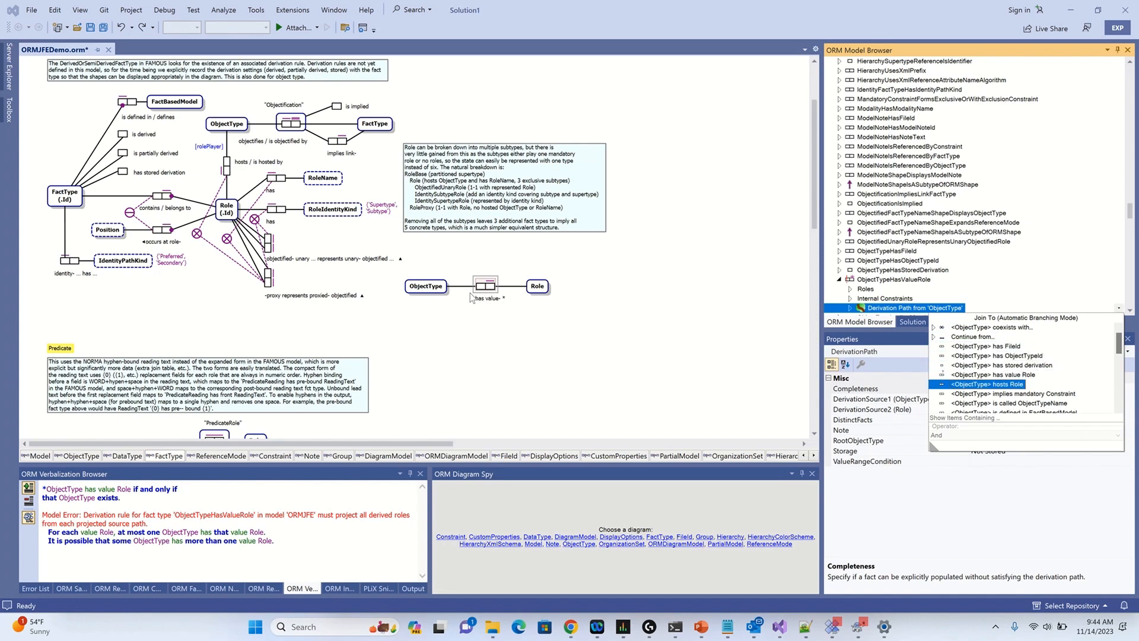
key("Return")
Continue the derivation path from the hosted Role to the fact type "set Constraint restricts Role".
key("Down")
key("Down")
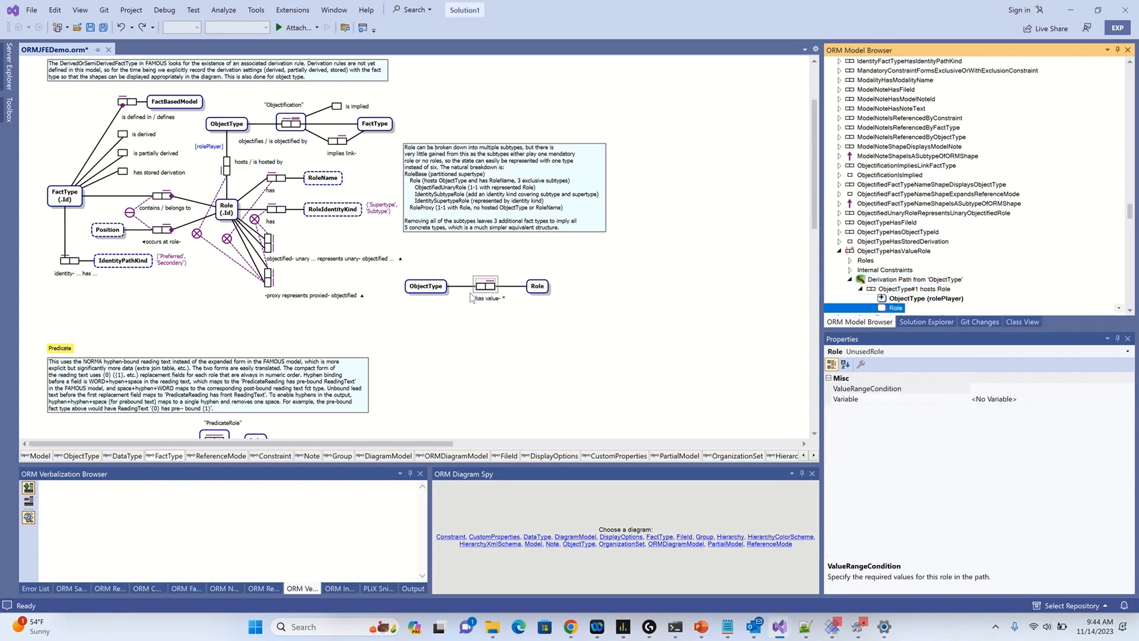
key("alt+Down")
type("cons")
key("Down")
key("Down")
key("Down")
key("Down")
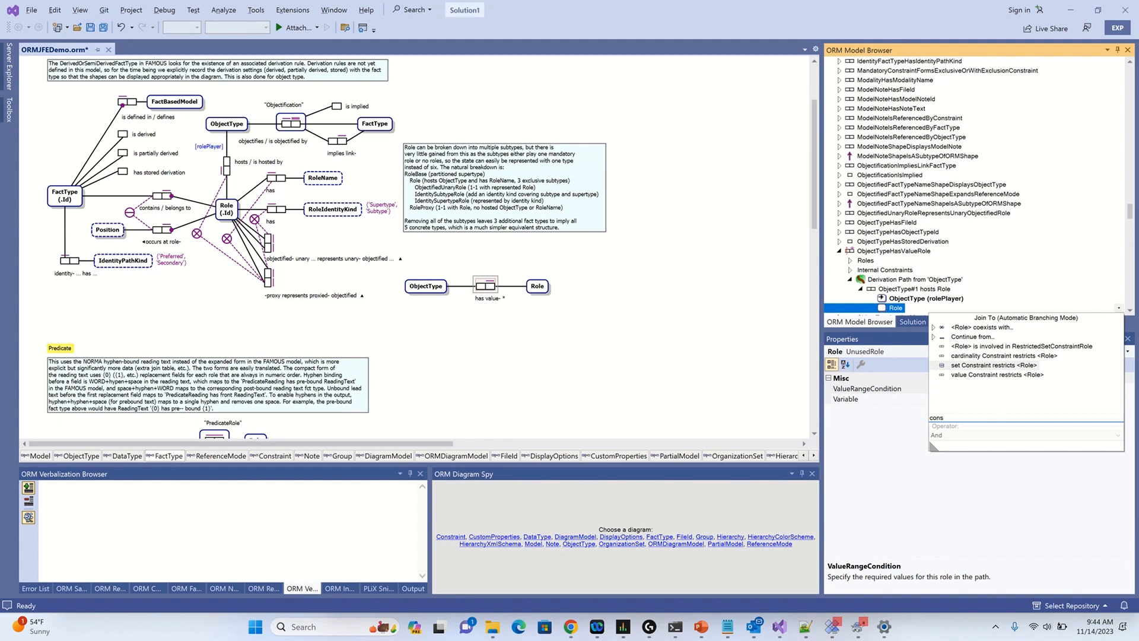
key("Return")
Join the path from Constraint in the "set Constraint restricts Role" step to "Constraint has ConstraintType".
key("Down")
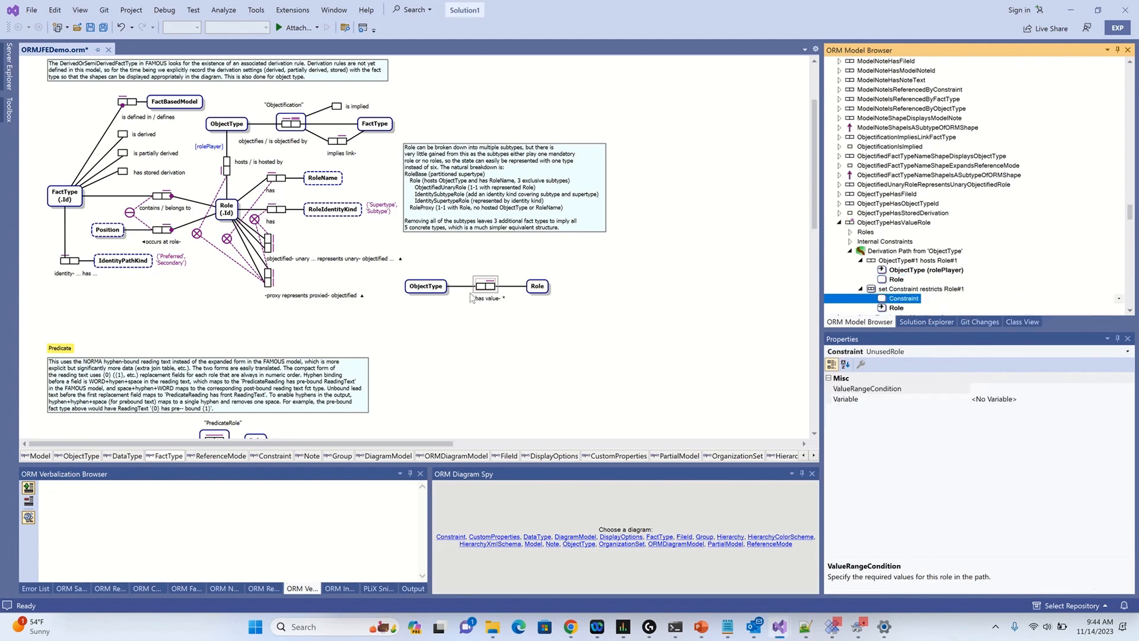
key("alt+Down")
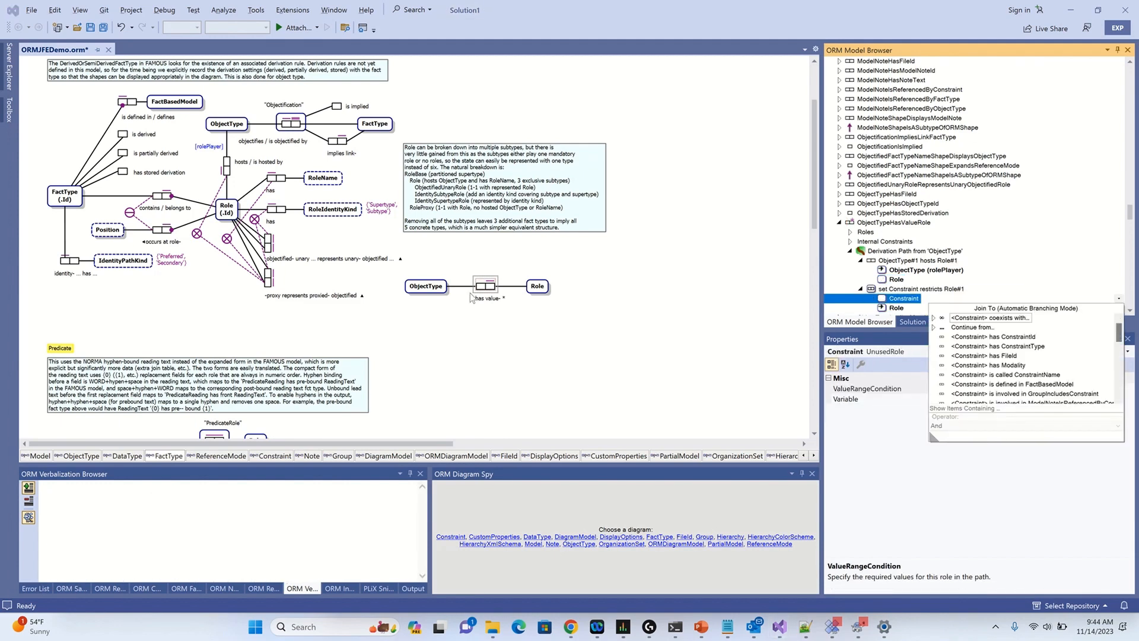
key("Down")
key("Down")
key("Down")
key("Return")
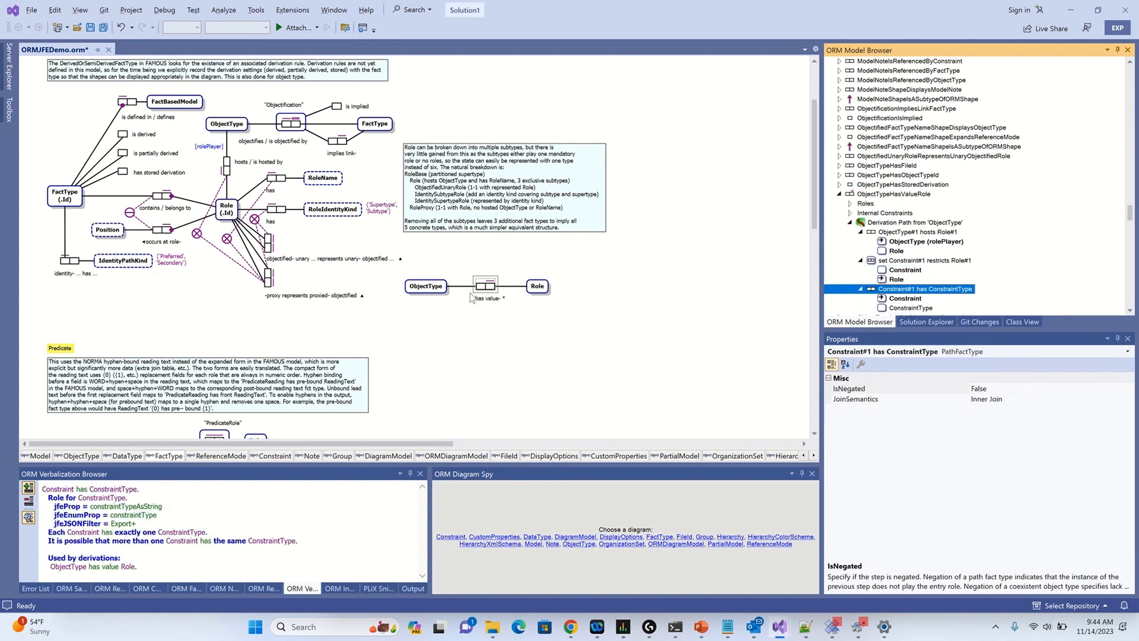
Set the ConstraintType path role's value range condition to InternalUniqueness.
left_click(913, 308)
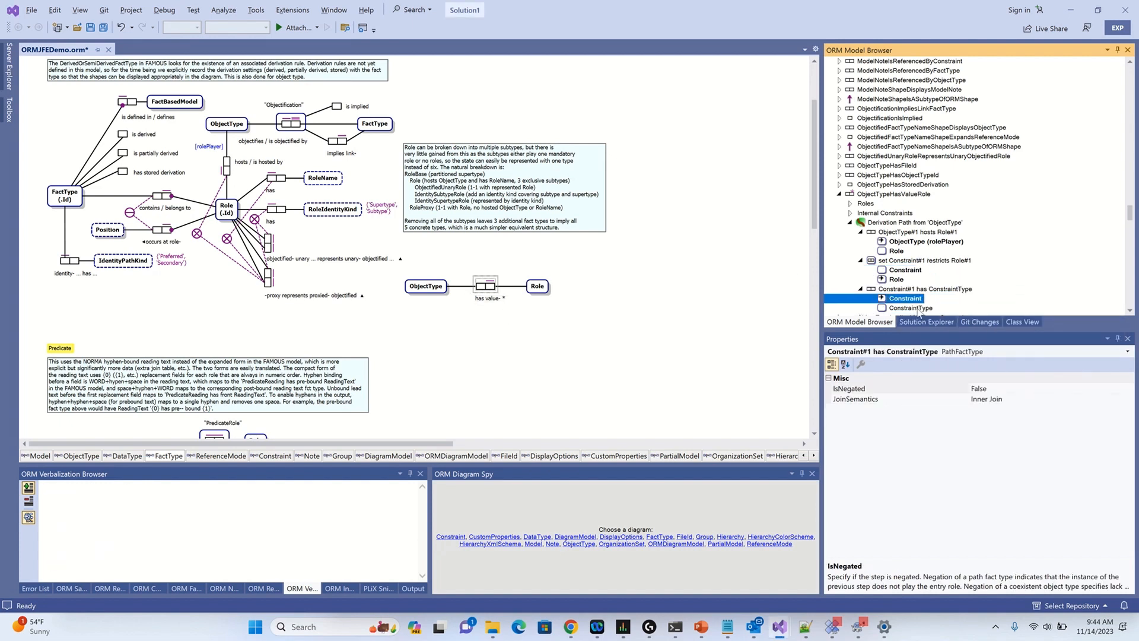
left_click(1023, 388)
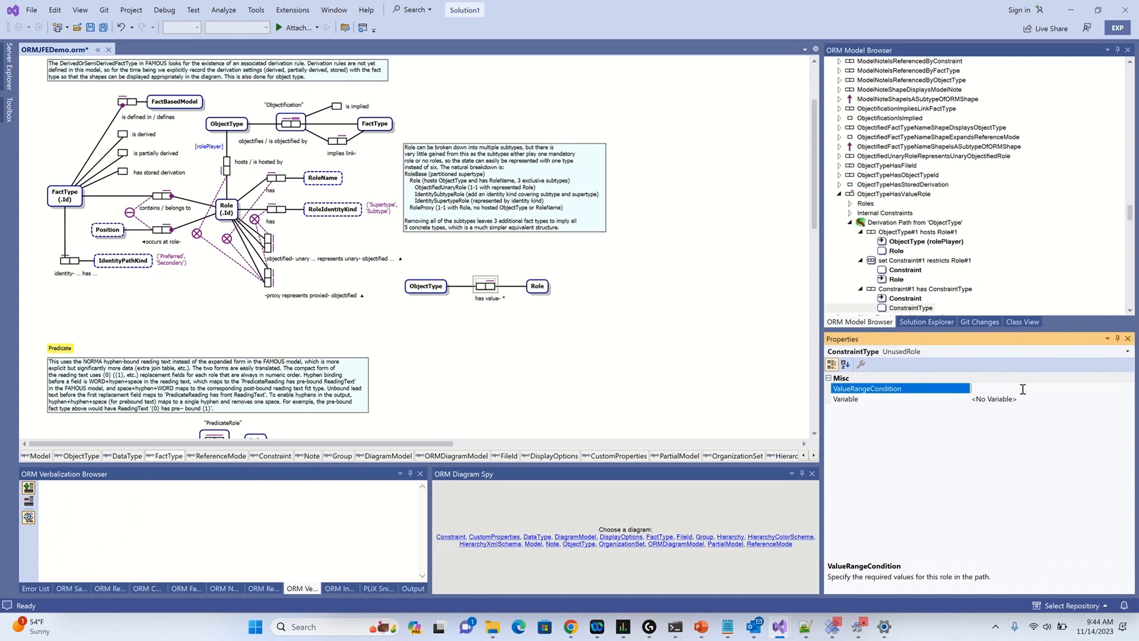
type("InternalUniqueness")
key("Return")
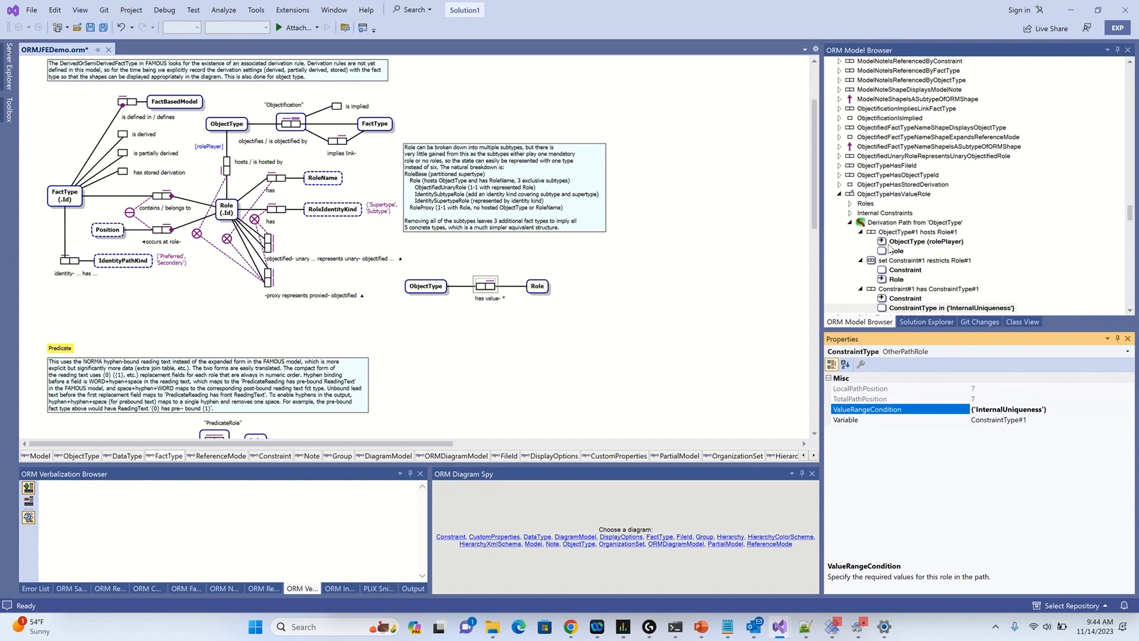
Branch the path from Constraint in the "set Constraint restricts Role" step to "Constraint has Modality" with the And operator.
left_click(894, 268)
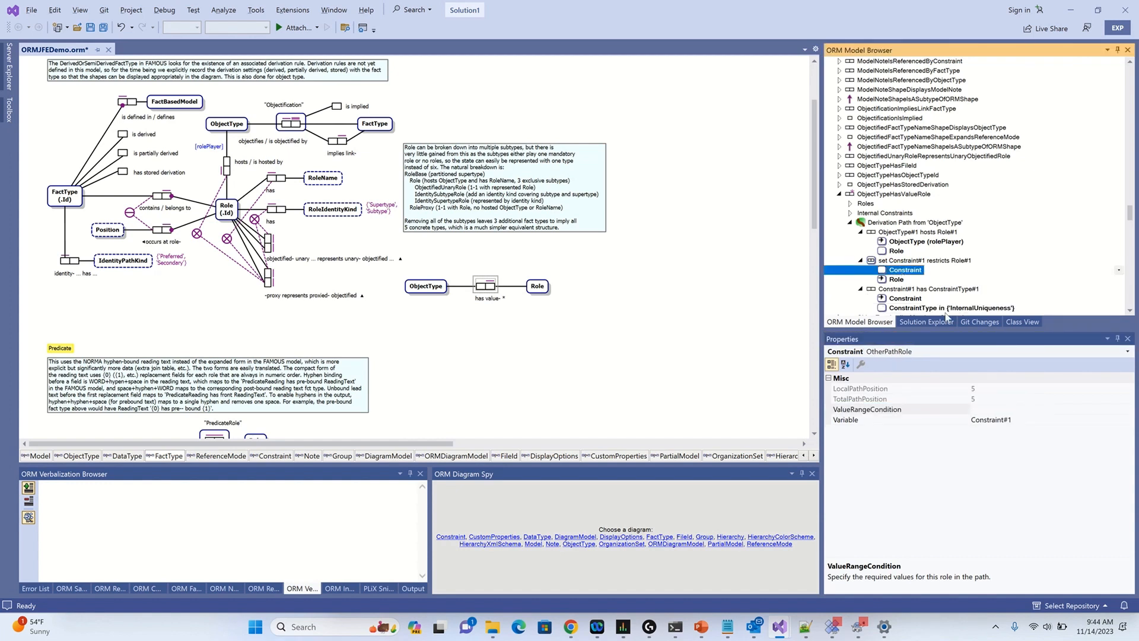
key("alt+Down")
key("Down")
key("Down")
key("Down")
key("Down")
key("Down")
key("Return")
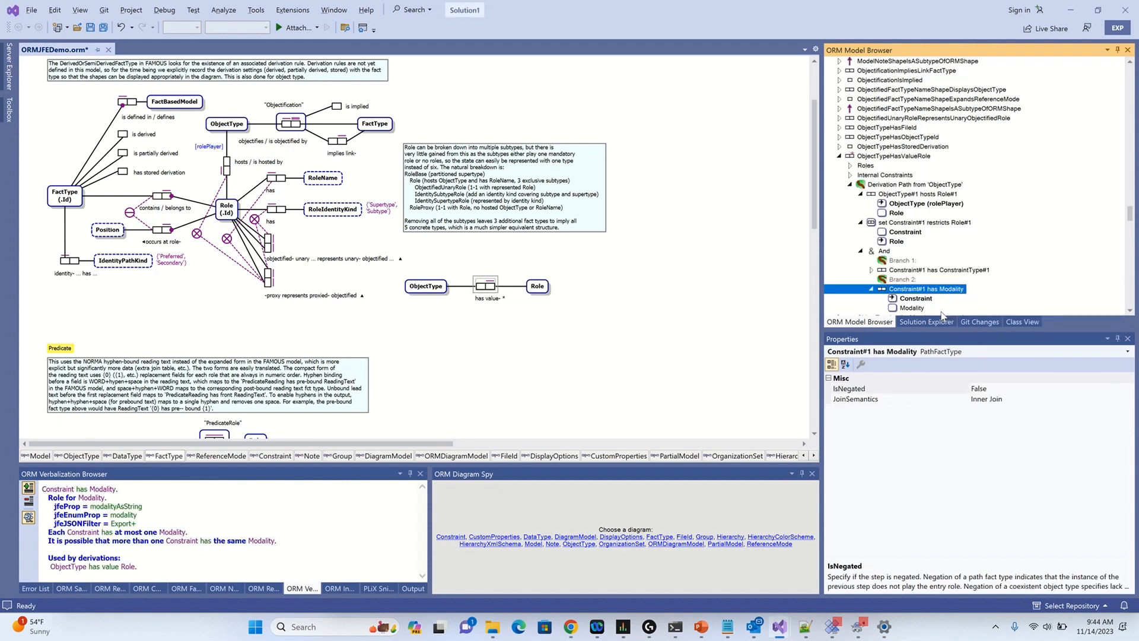
Set the Modality path role's value range condition to Alethic.
left_click(907, 308)
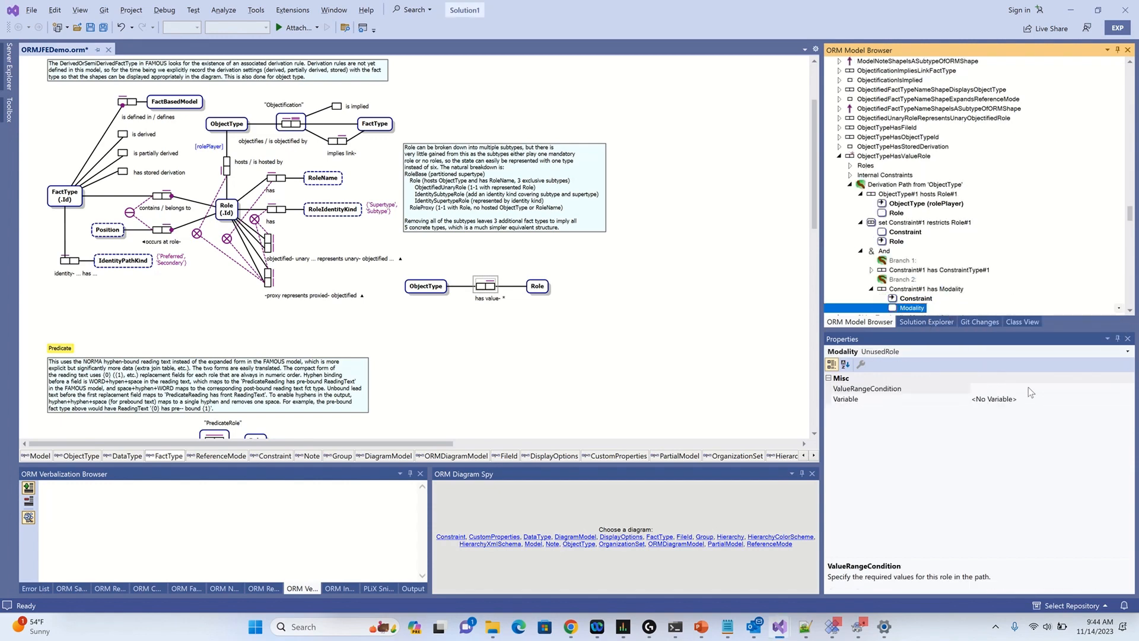
left_click(1029, 388)
type("Alethic")
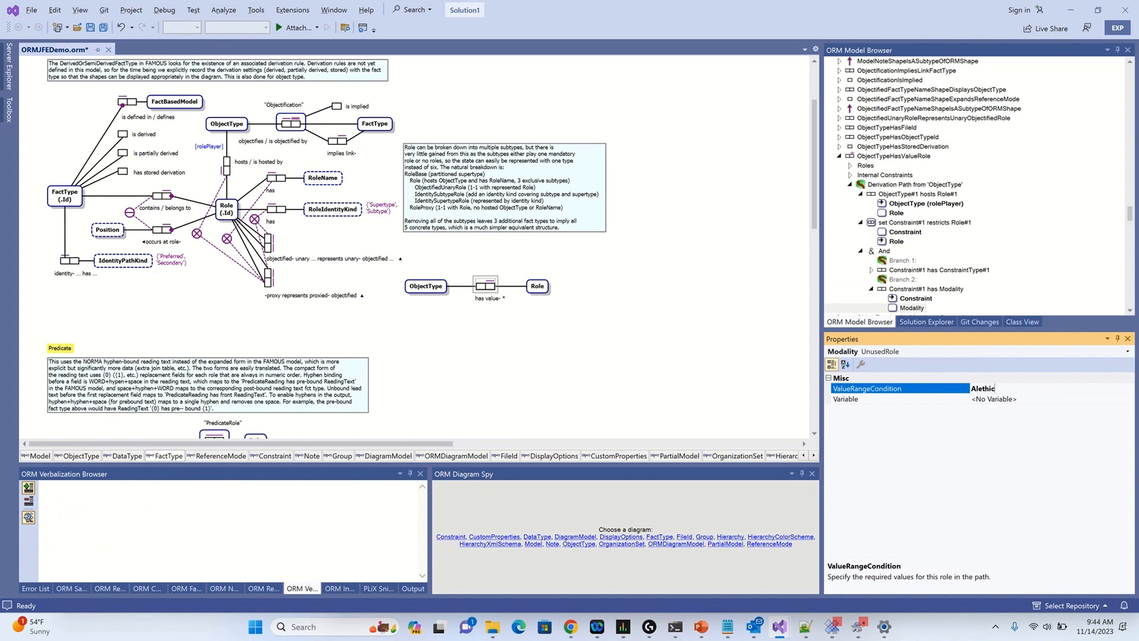
key("Return")
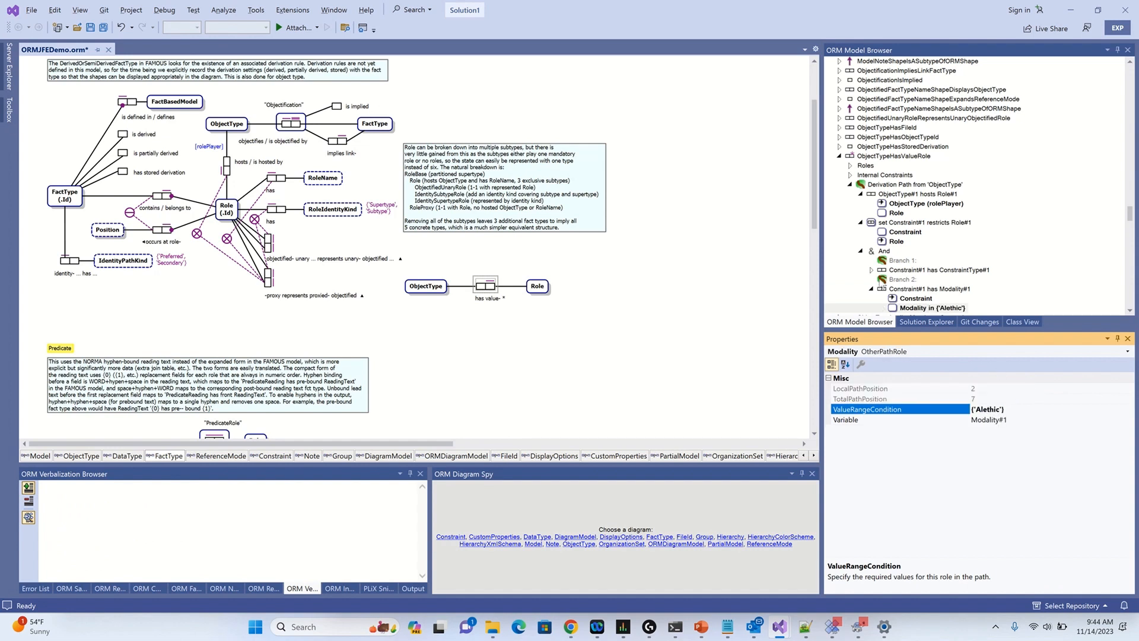
Add a third And branch from the path's Constraint, joining it to "set Constraint restricts Role".
left_click(896, 233)
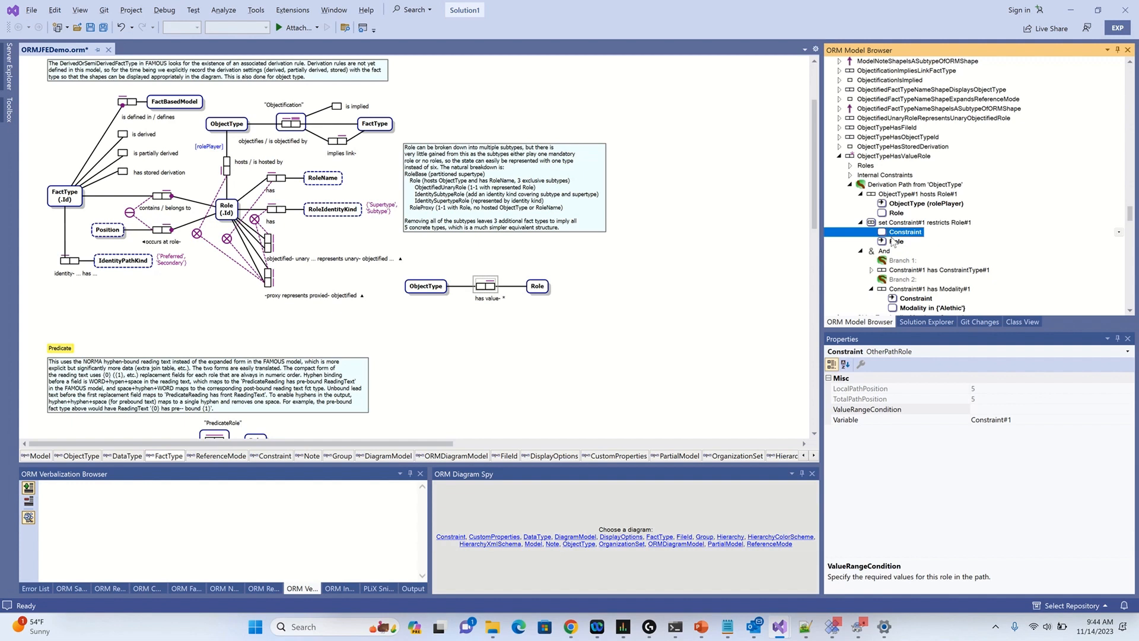
key("alt+Down")
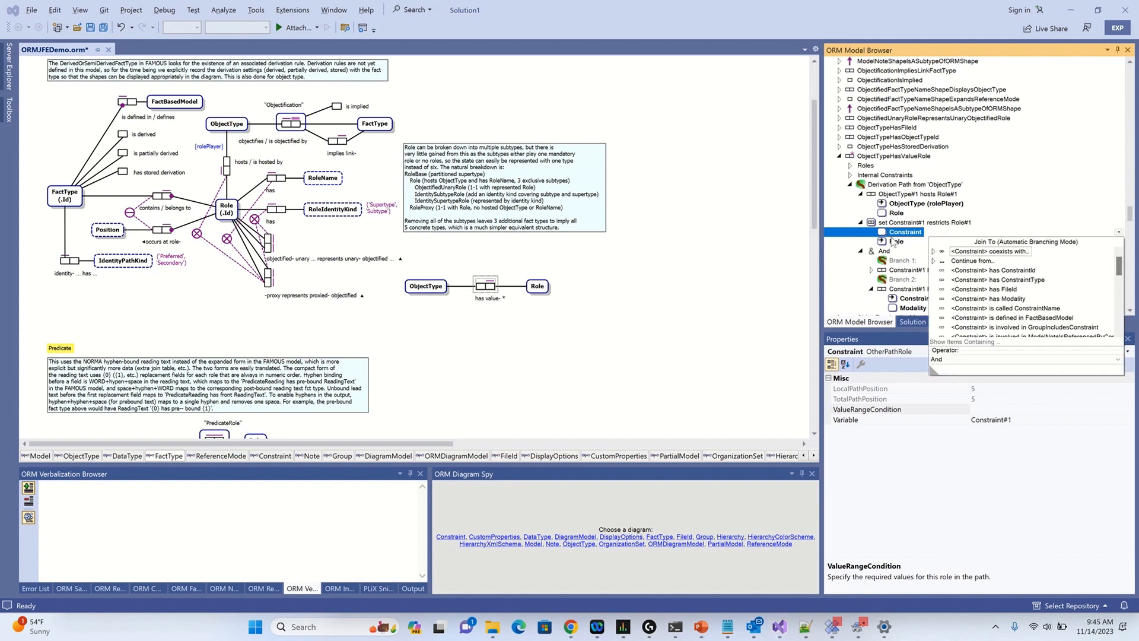
key("Tab")
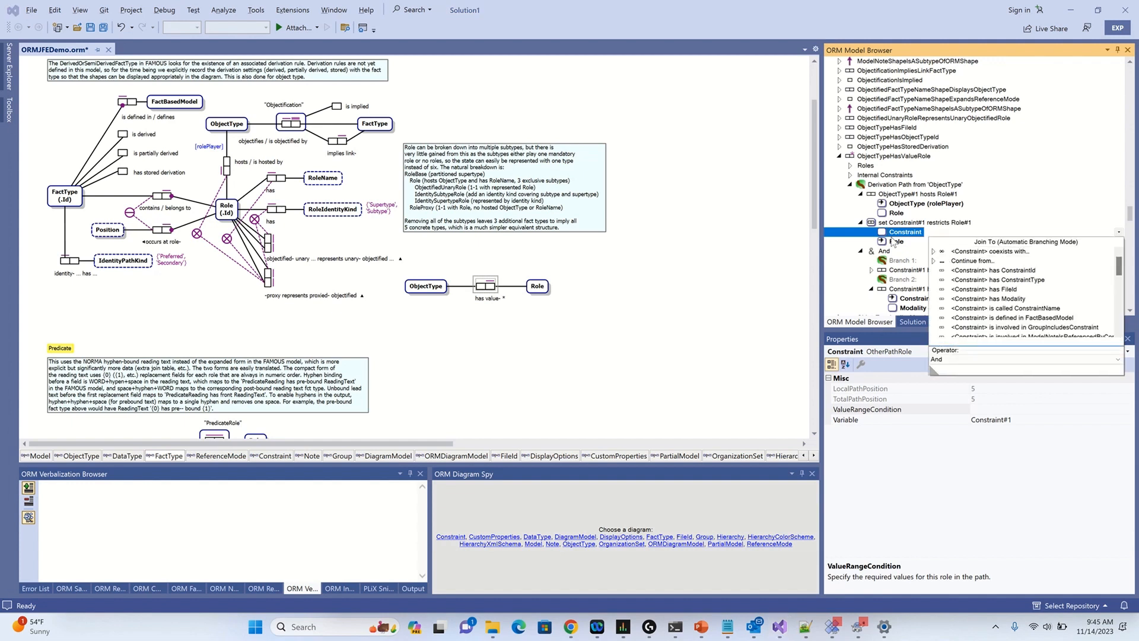
type("role")
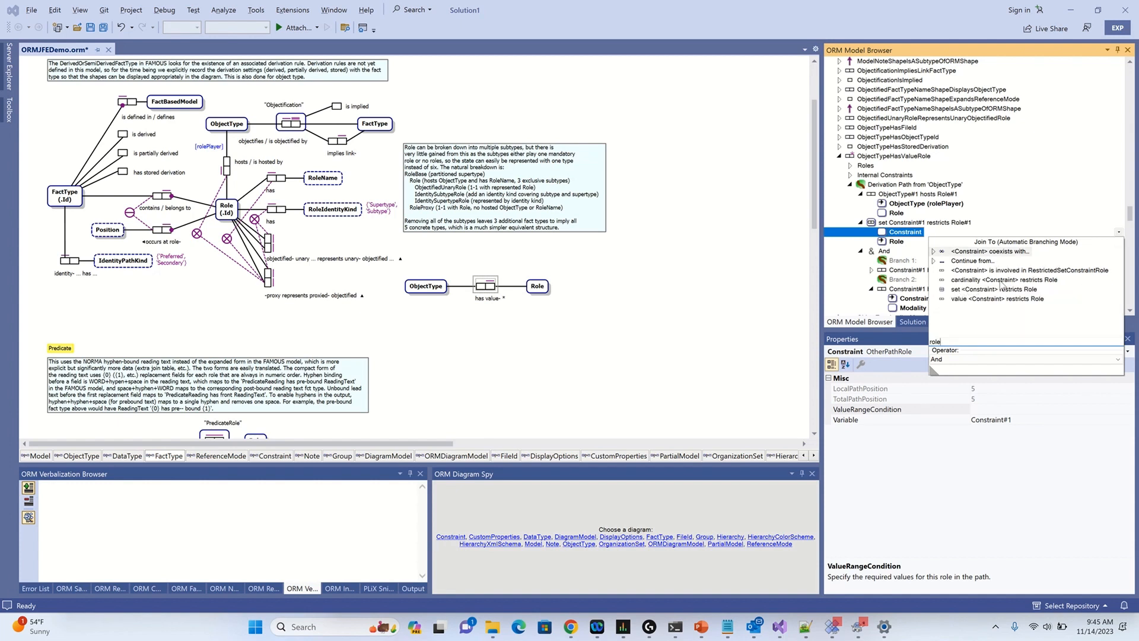
left_click(1008, 289)
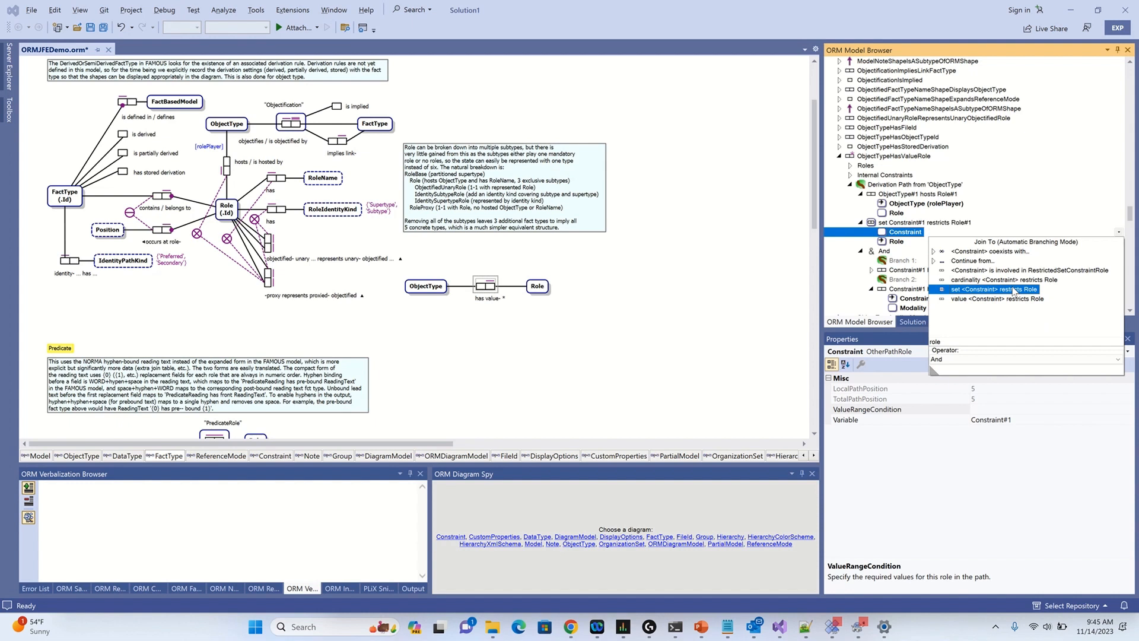
left_click(1013, 289)
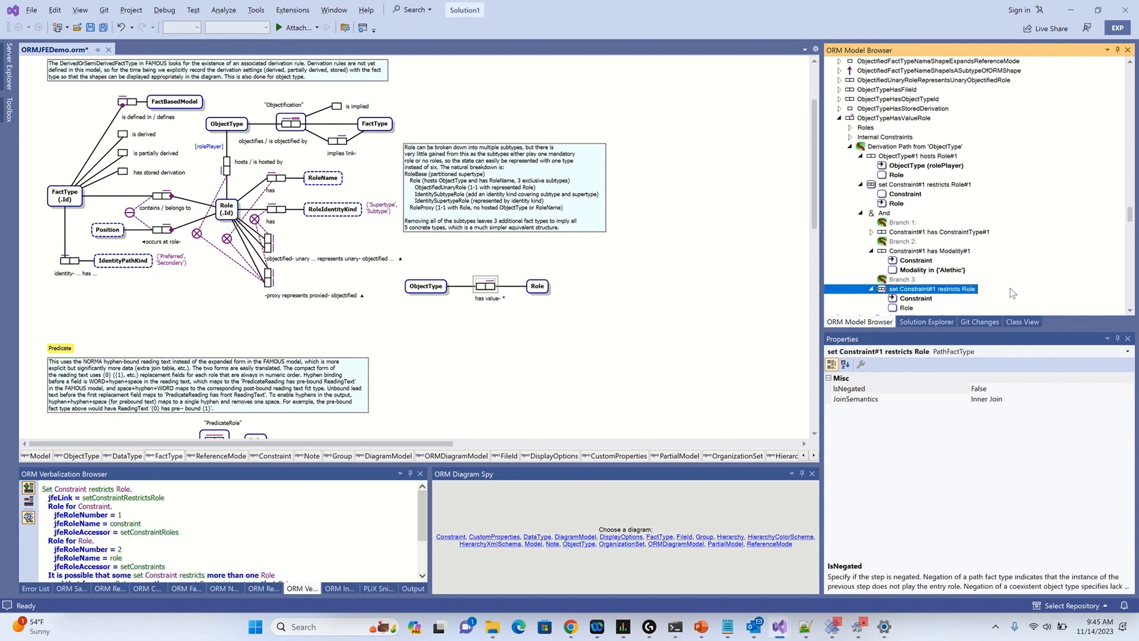
Negate the third branch's "set Constraint restricts Role" step and insert its Role as the next step in the path.
double_click(854, 389)
right_click(912, 309)
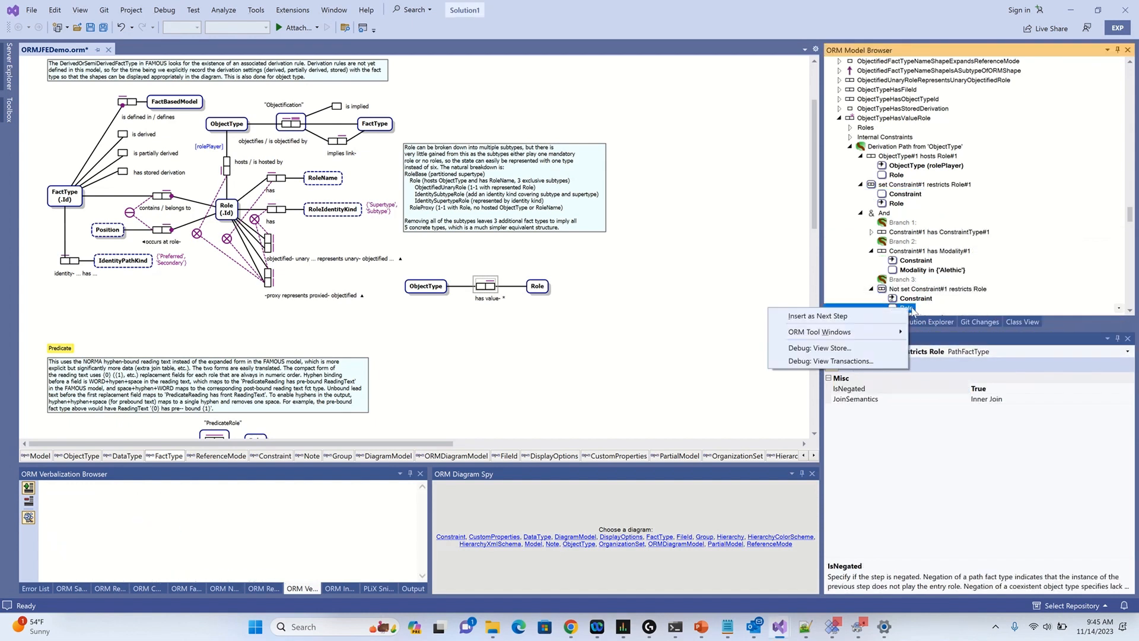
left_click(890, 317)
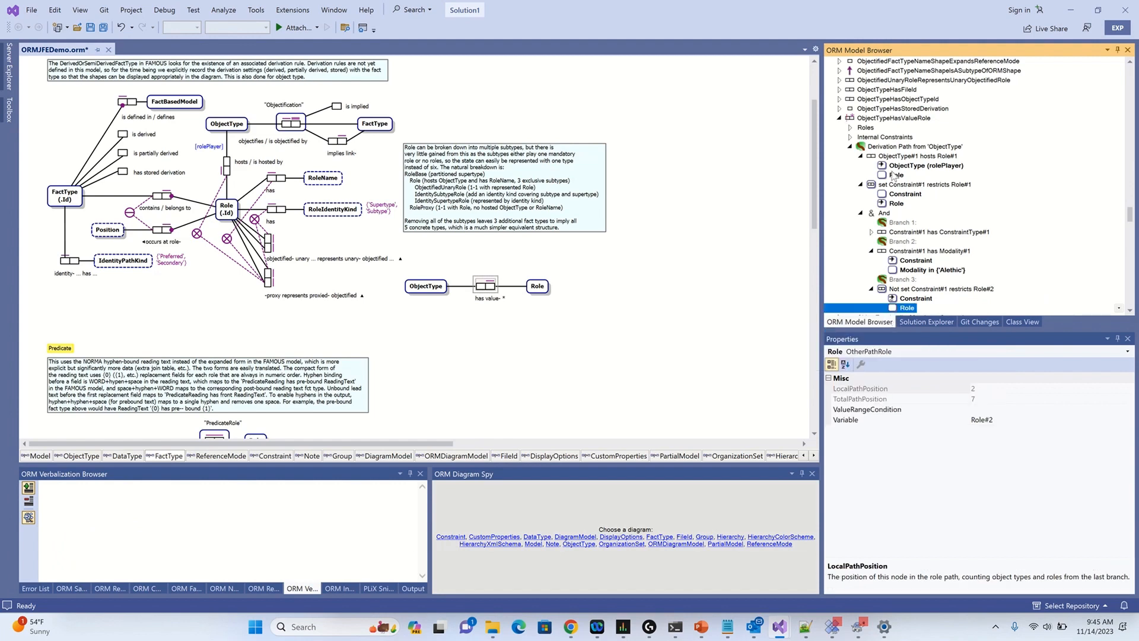
Add a calculation to the ObjectType derivation path using the <> function, with Role#1 as its left input.
right_click(888, 147)
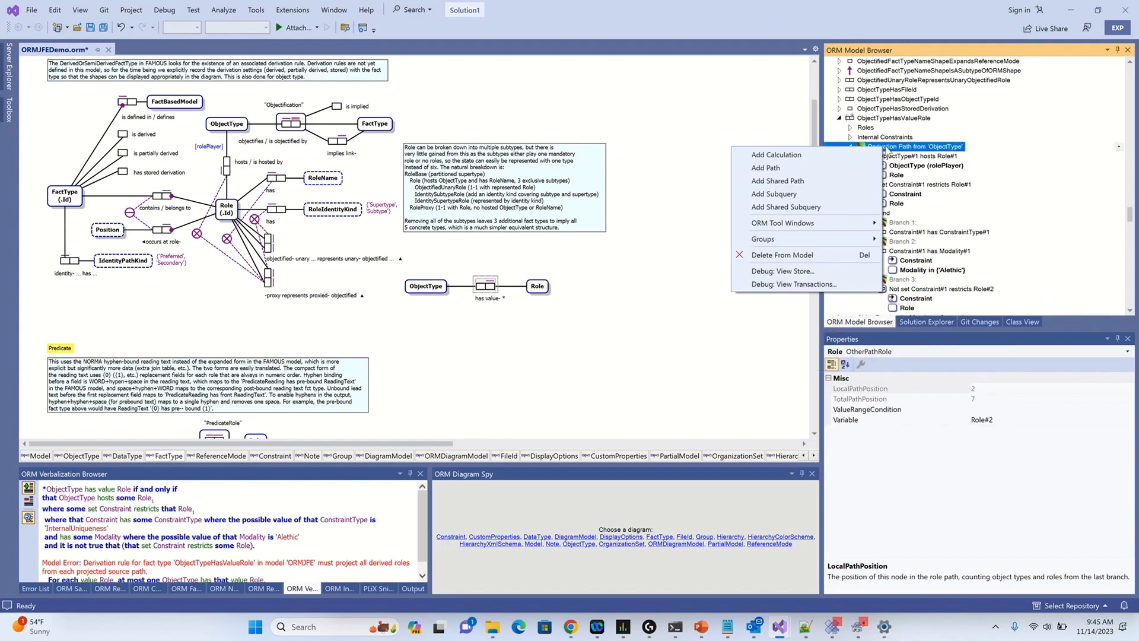
left_click(836, 155)
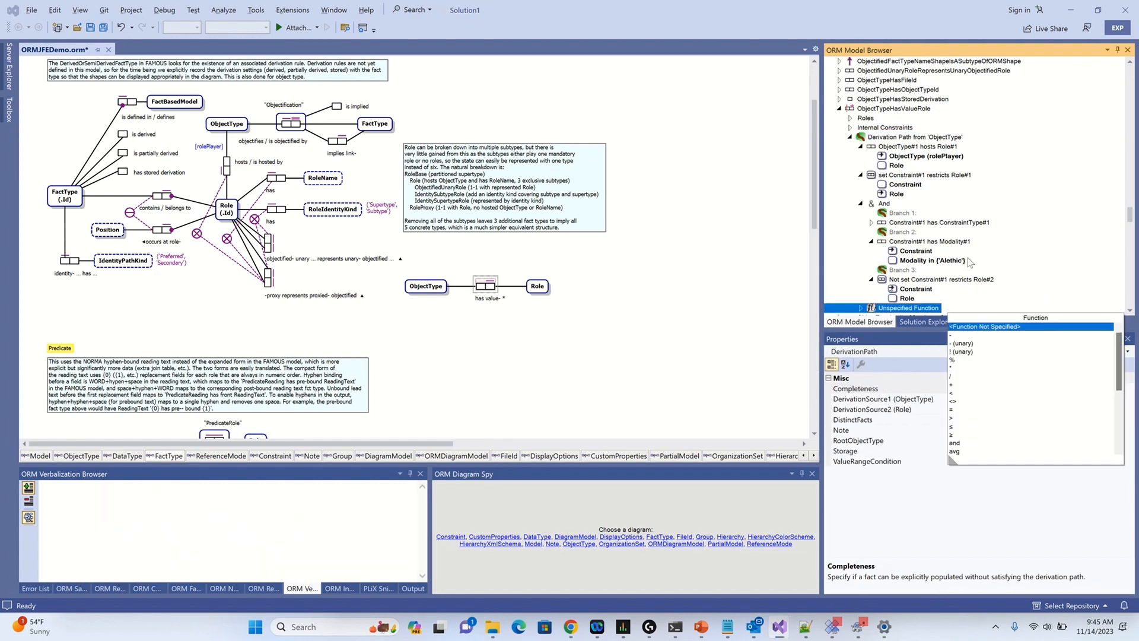
left_click(959, 400)
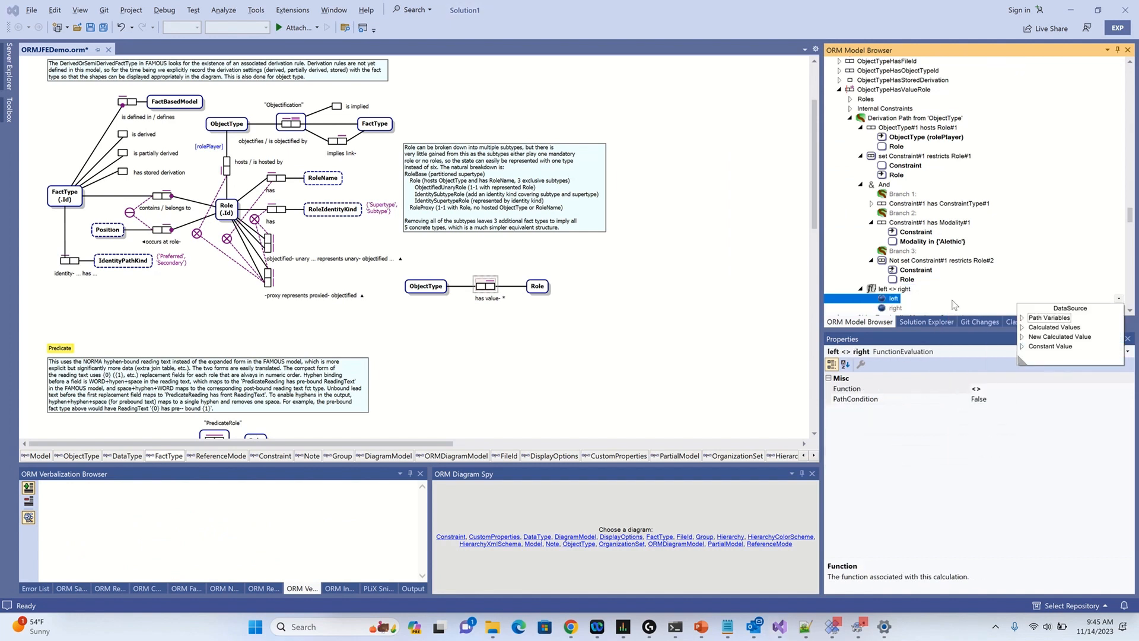
left_click(1023, 318)
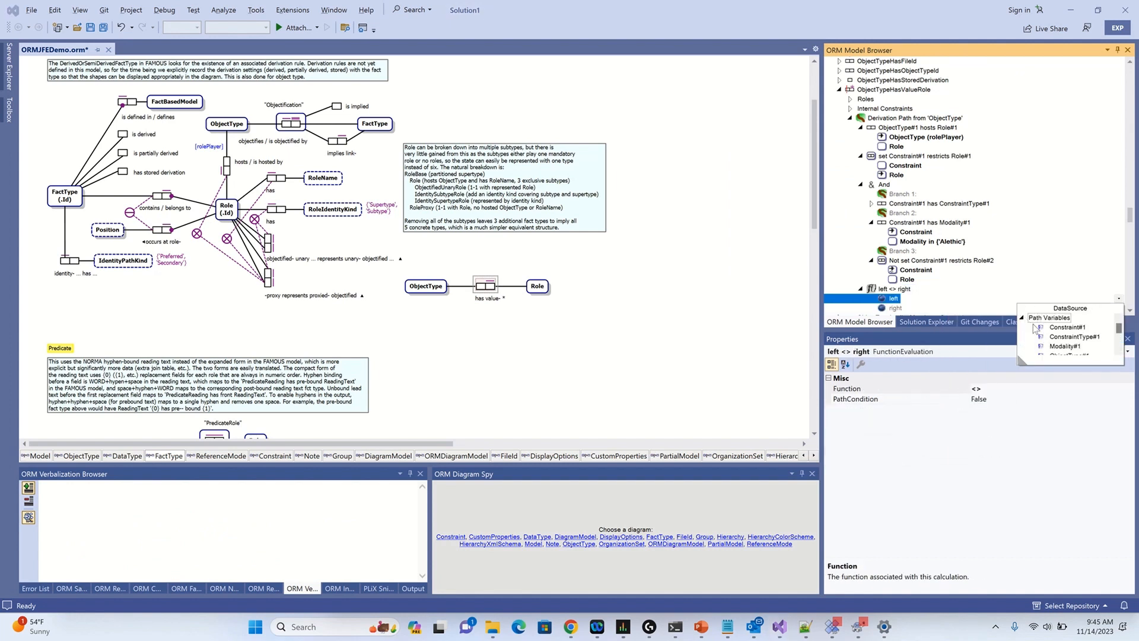
left_click(1065, 338)
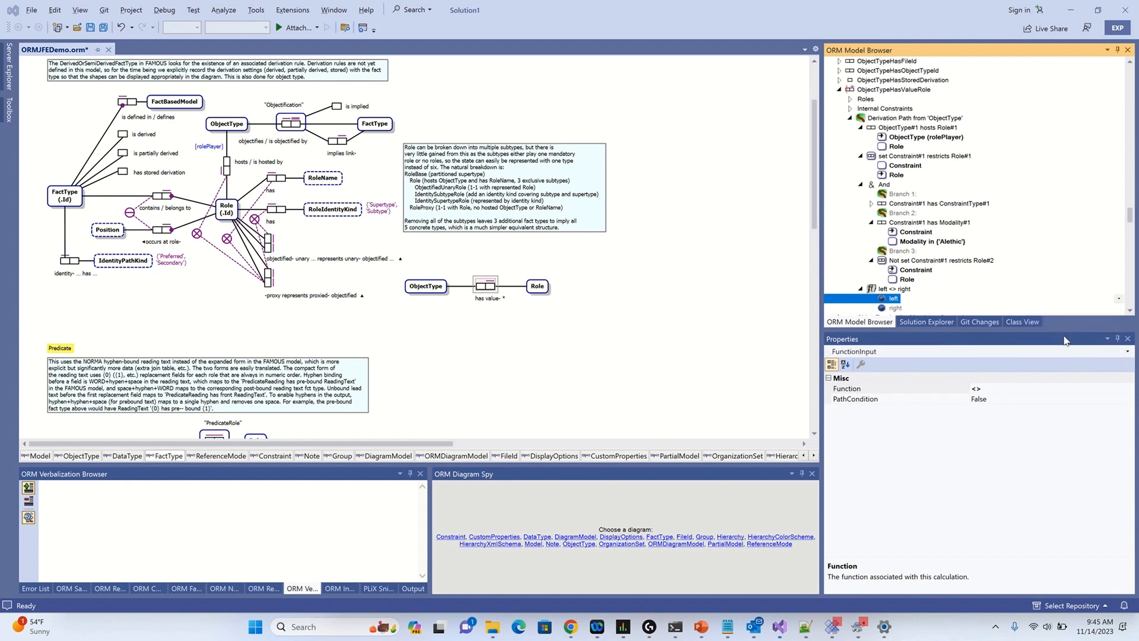
Set the calculation's right input to Role#2 and turn on its path condition.
left_click(1021, 327)
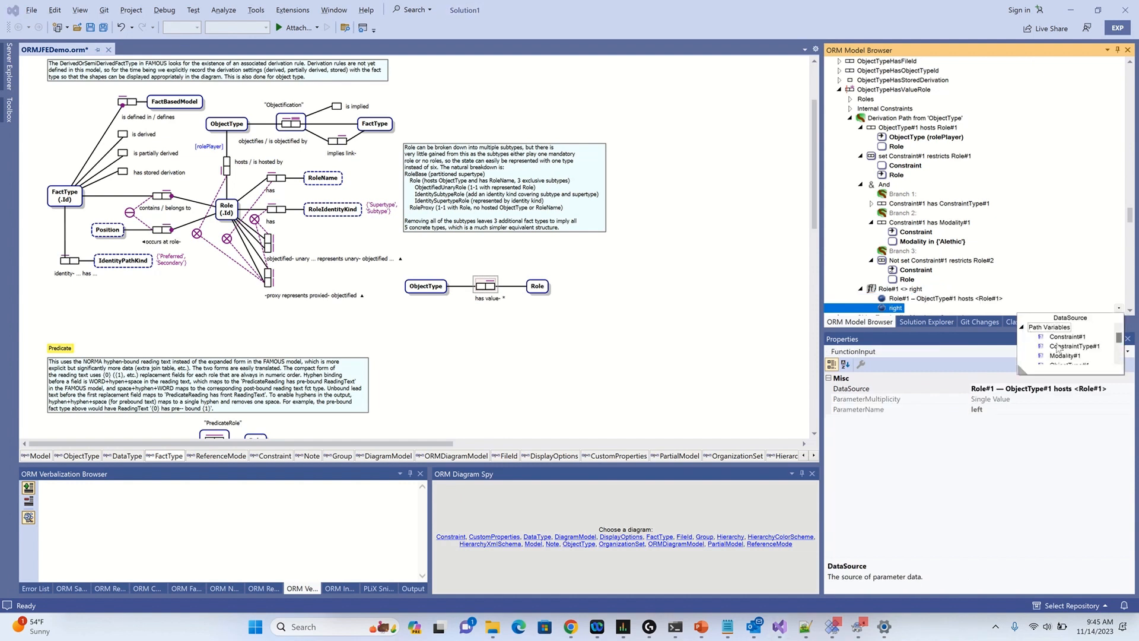
scroll(1056, 355, "down", 1)
scroll(1056, 354, "down", 2)
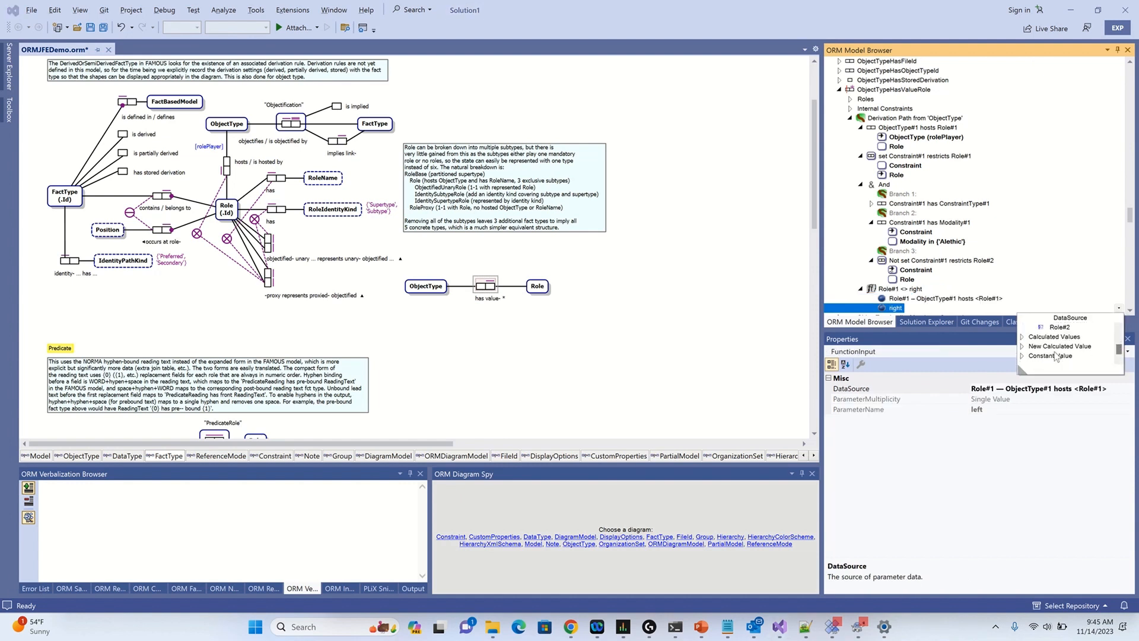
left_click(1055, 328)
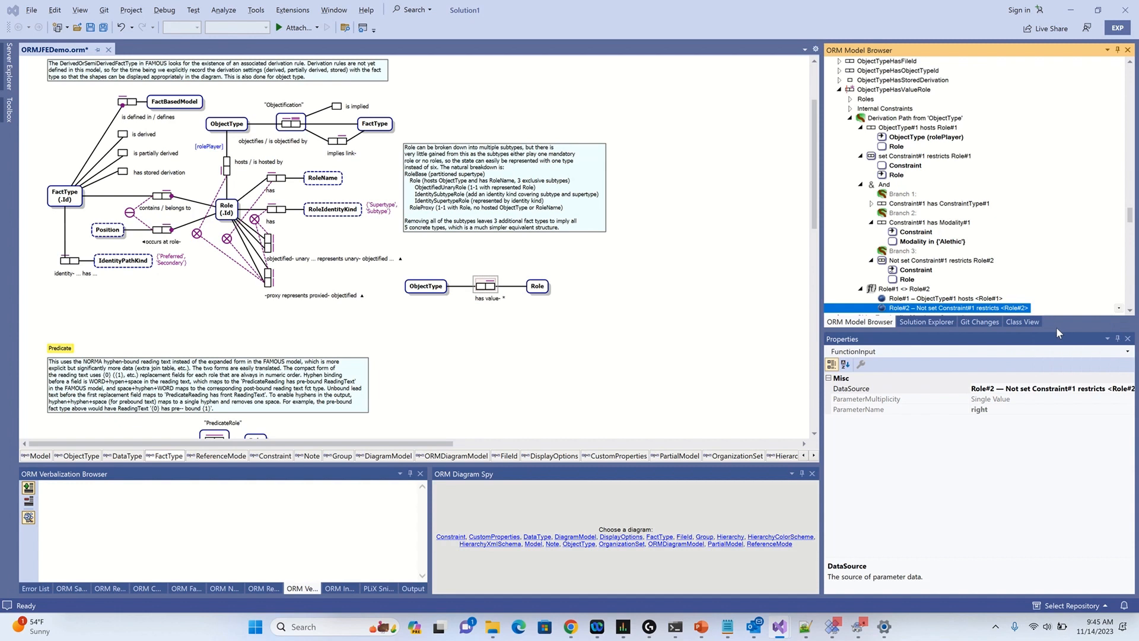
left_click(891, 289)
double_click(851, 401)
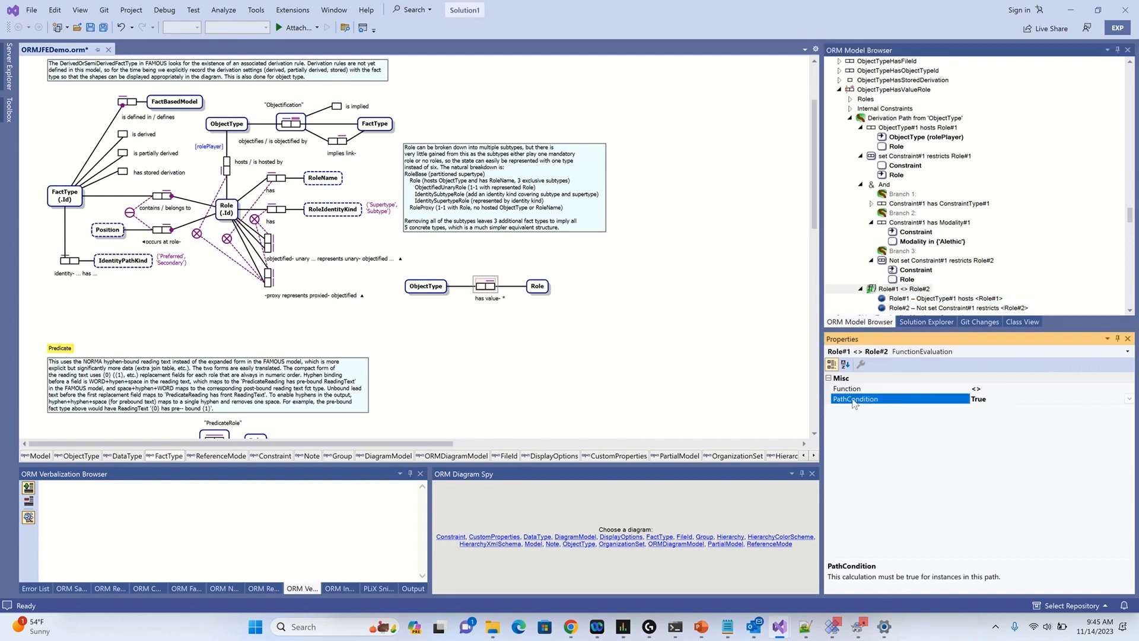
Collapse the path's lower steps and branch the Role in "ObjectType hosts Role" to "Role belongs to FactType" with the And operator.
left_click(861, 185)
left_click(861, 156)
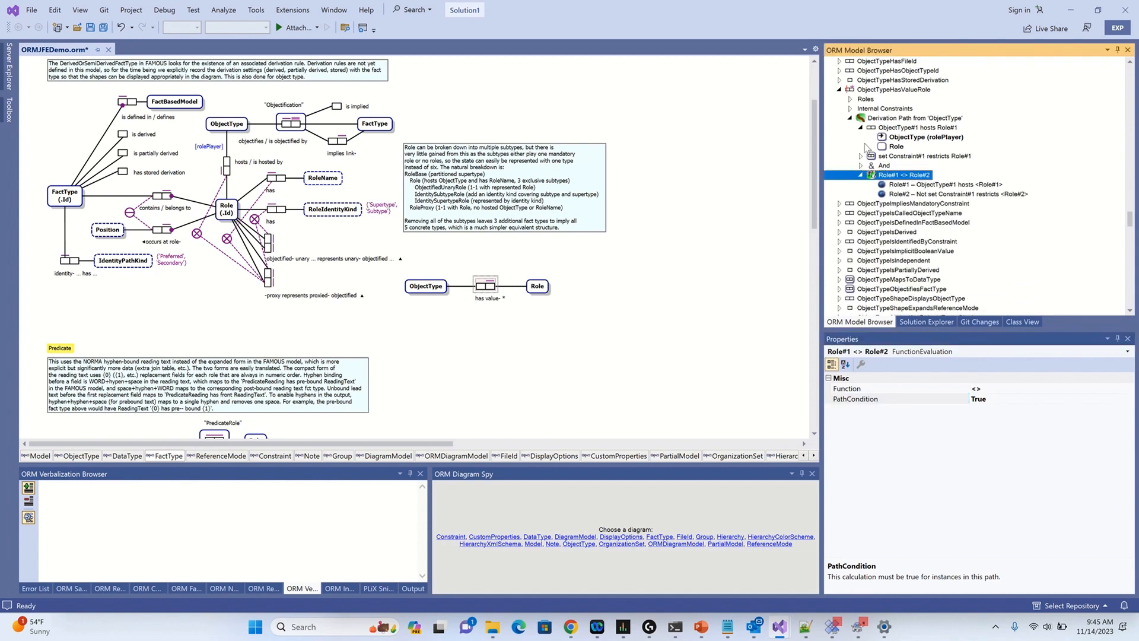
left_click(860, 128)
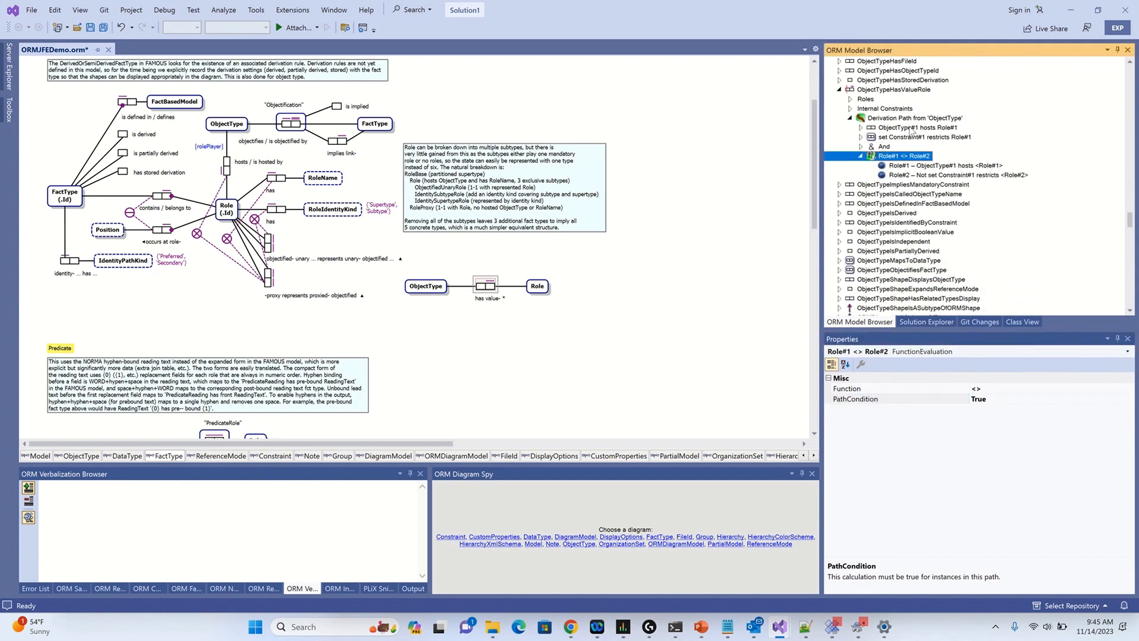
left_click(861, 128)
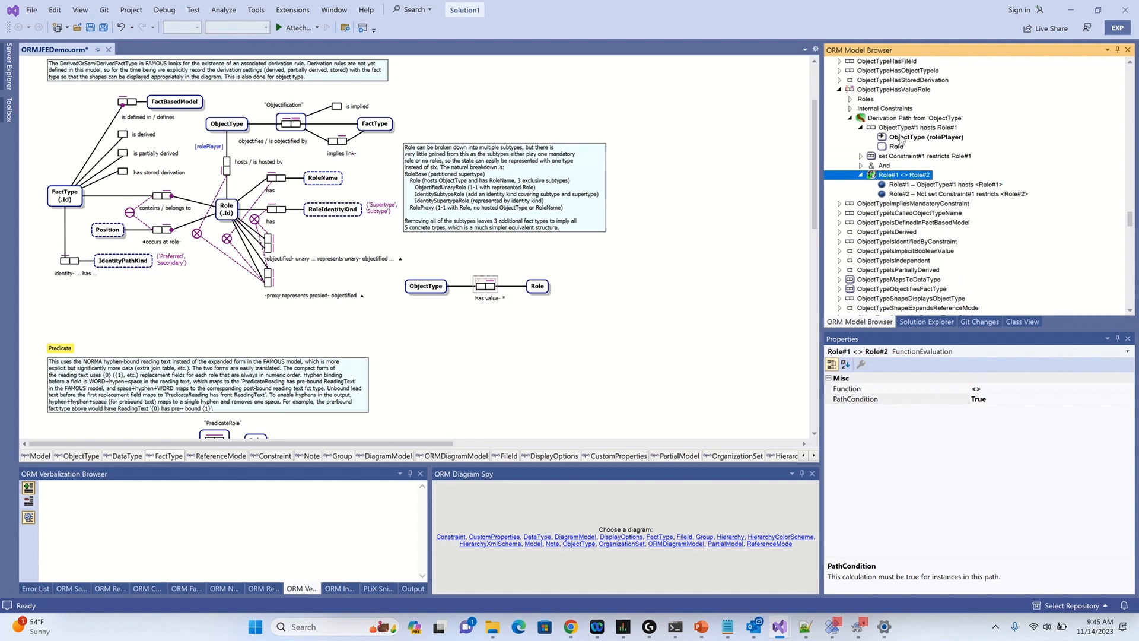
left_click(897, 147)
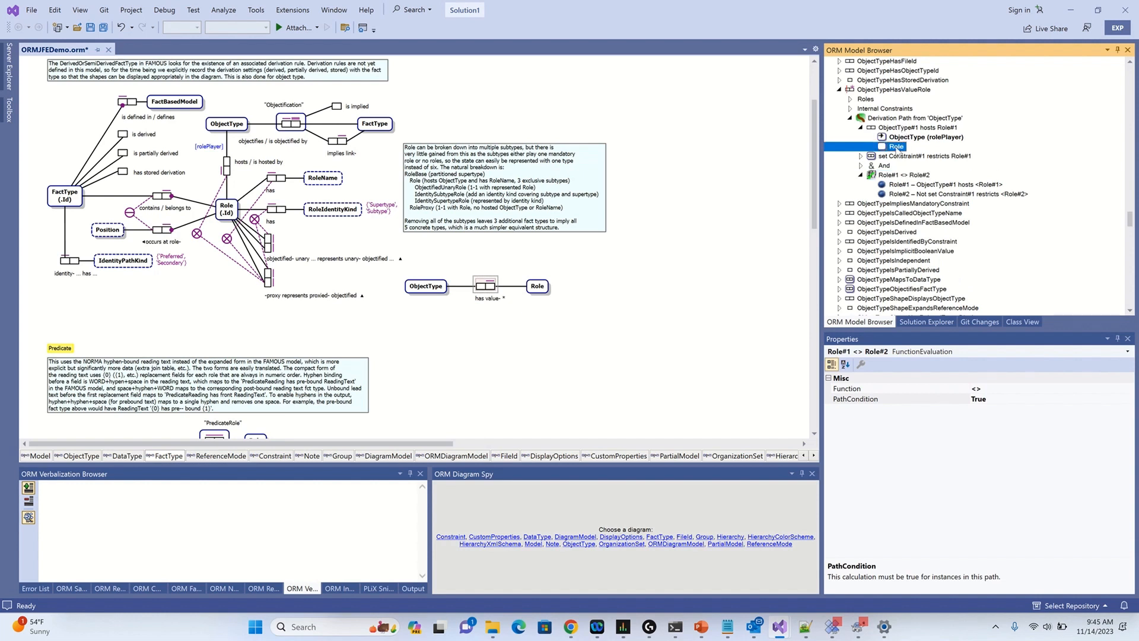
left_click(899, 150)
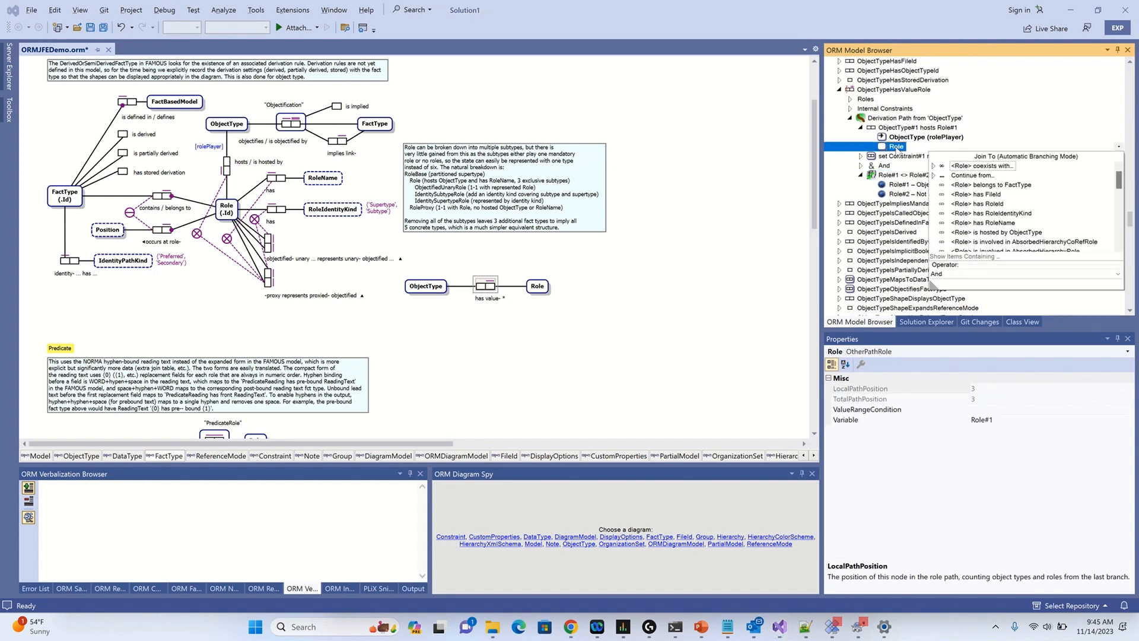
key("Down")
key("Down")
key("Down")
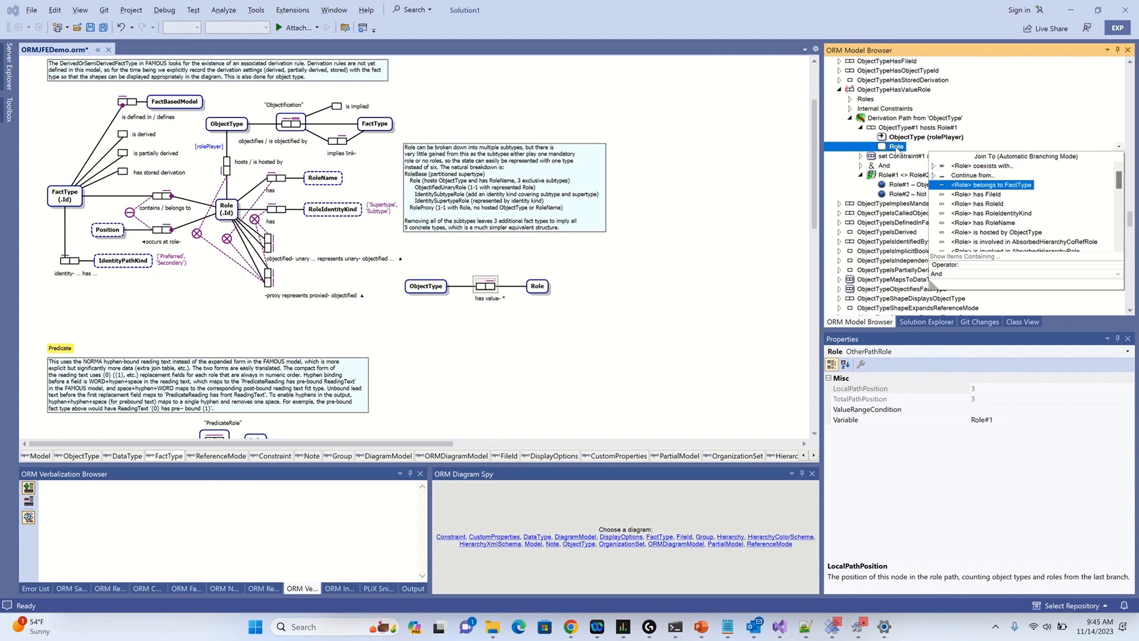
key("Return")
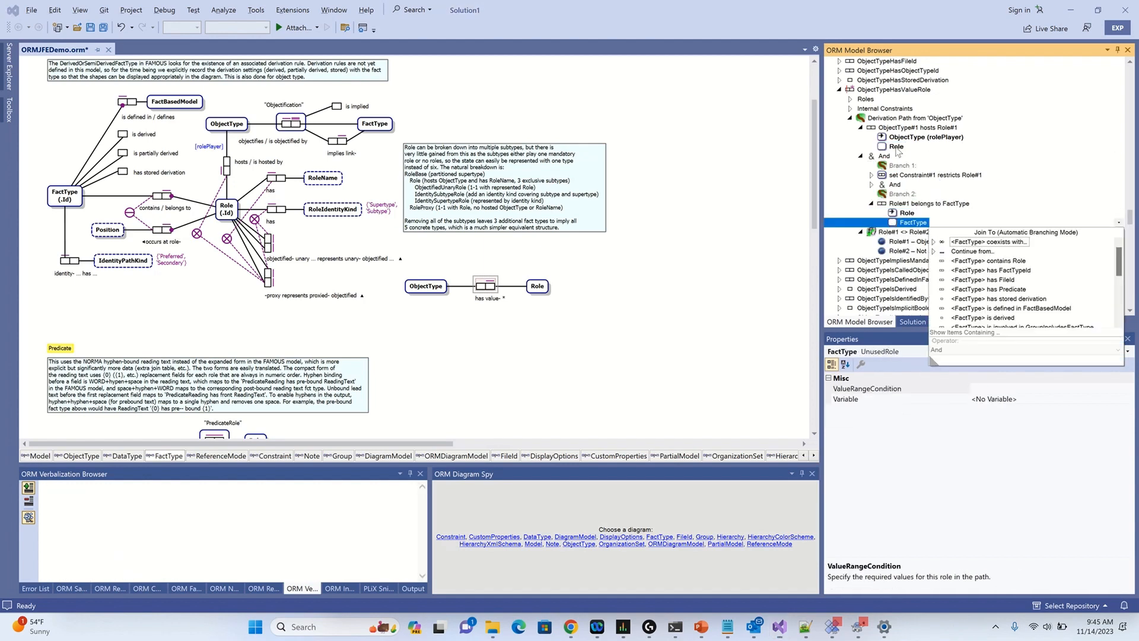
Extend the new branch from FactType to "FactType contains Role", and from that Role to "Role is hosted by ObjectType".
key("Down")
key("Down")
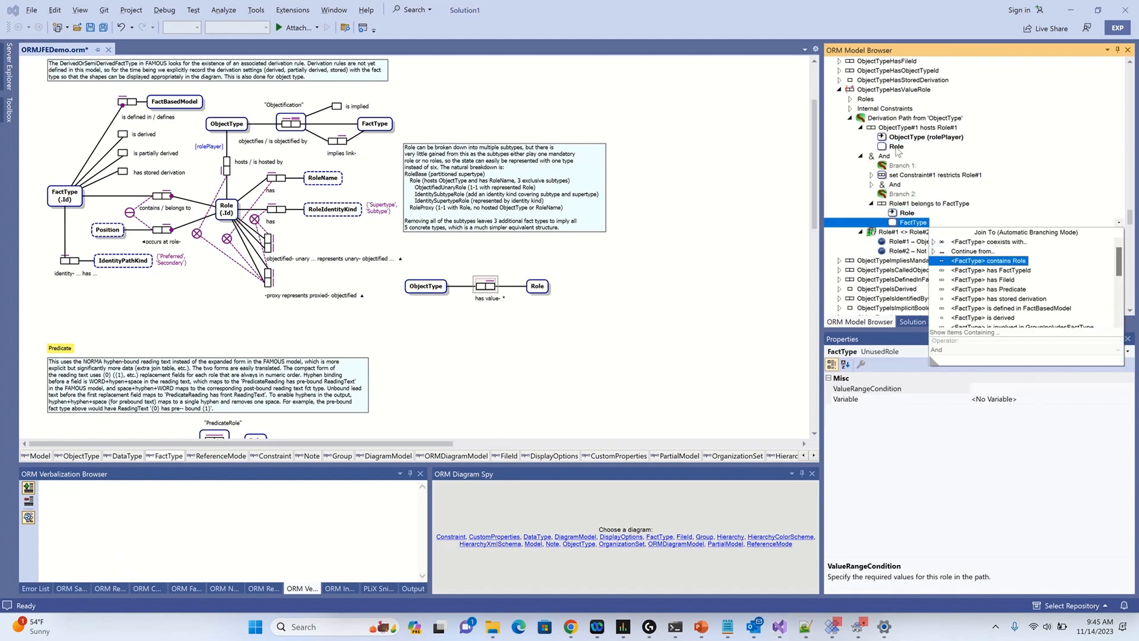
key("Return")
key("Down")
key("Down")
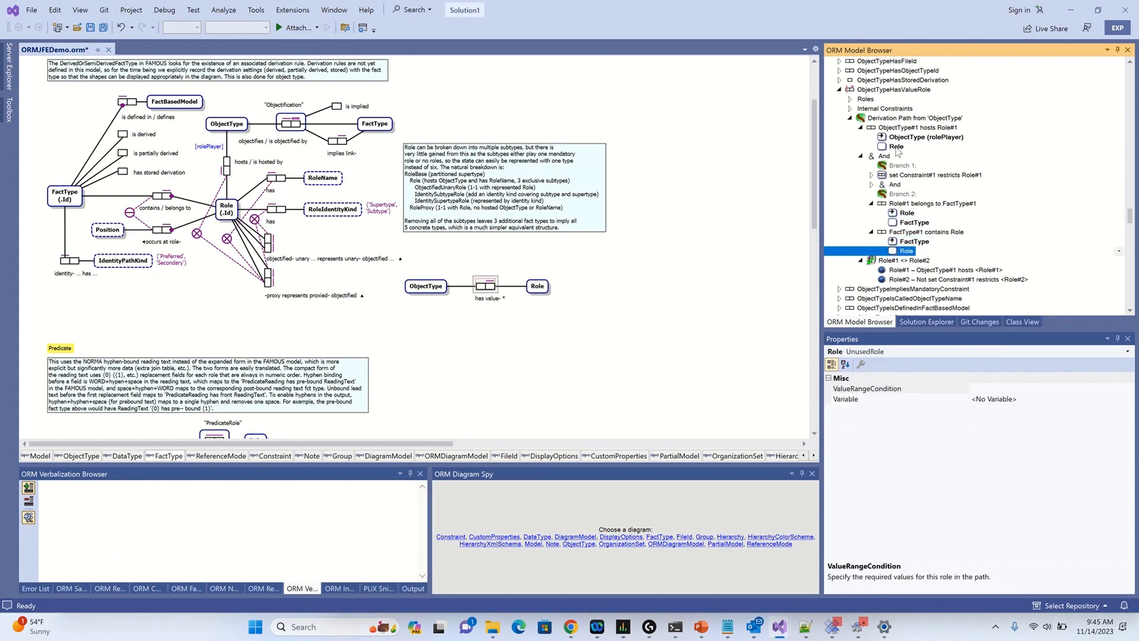
key("alt+Down")
type("hos")
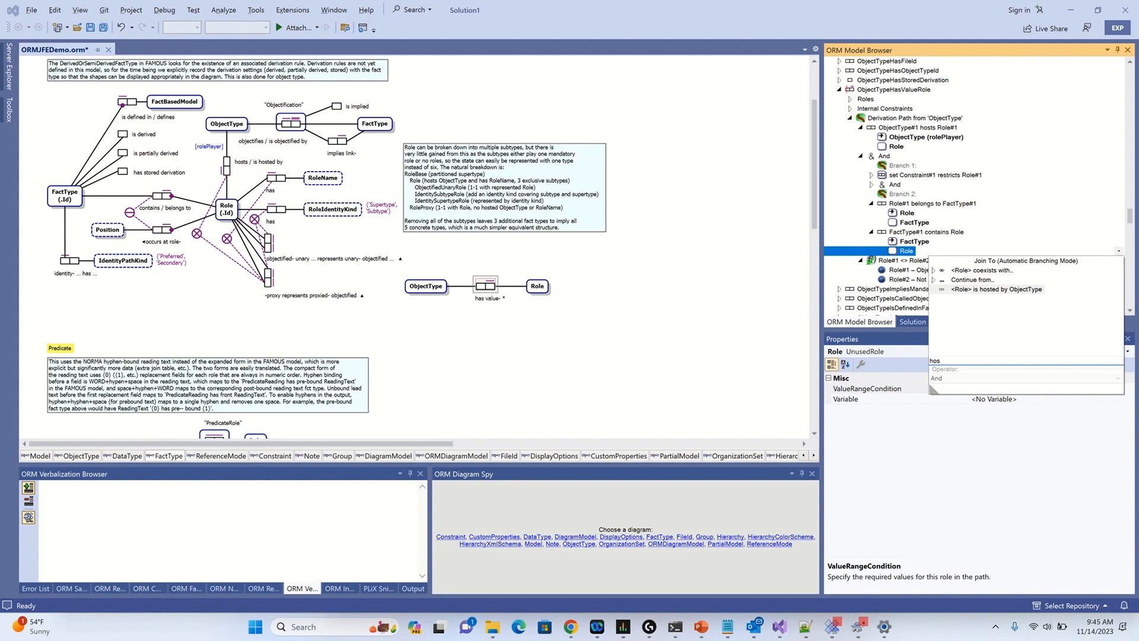
key("Return")
Join the branch's hosting ObjectType to "ObjectType maps to DataType".
key("Down")
key("Down")
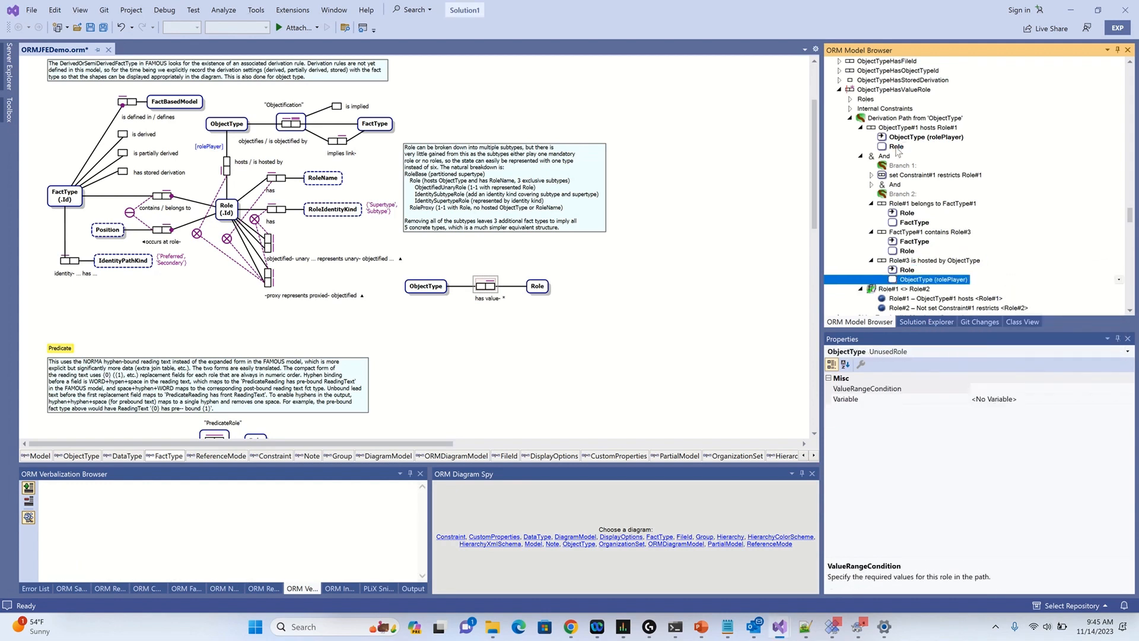
key("alt+Down")
type("dat")
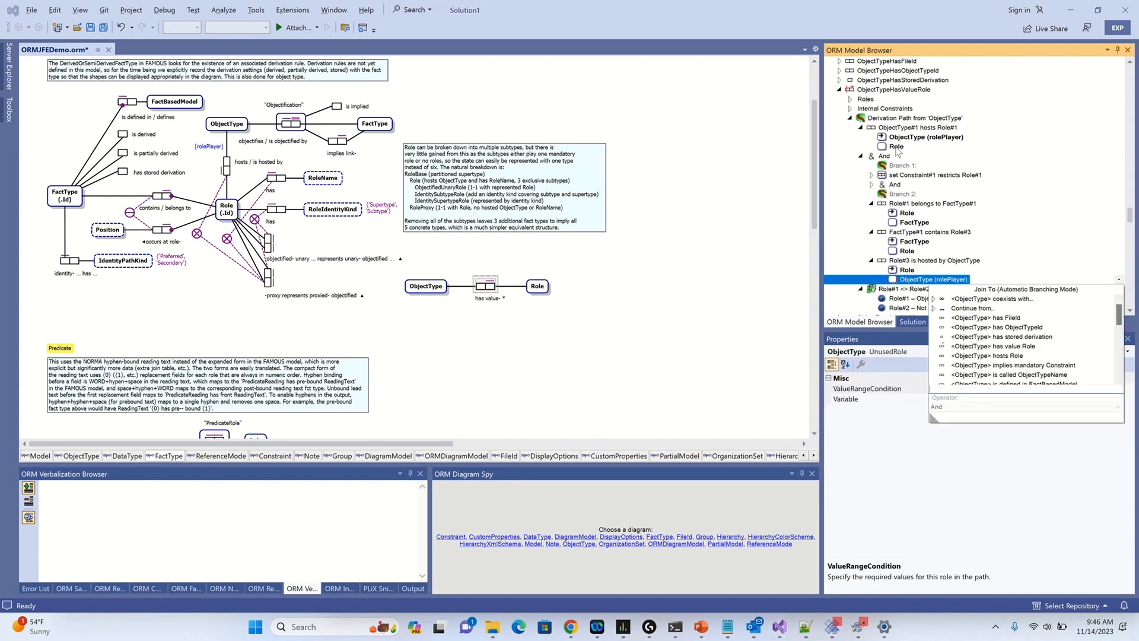
key("Down")
key("Down")
key("Down")
key("Down")
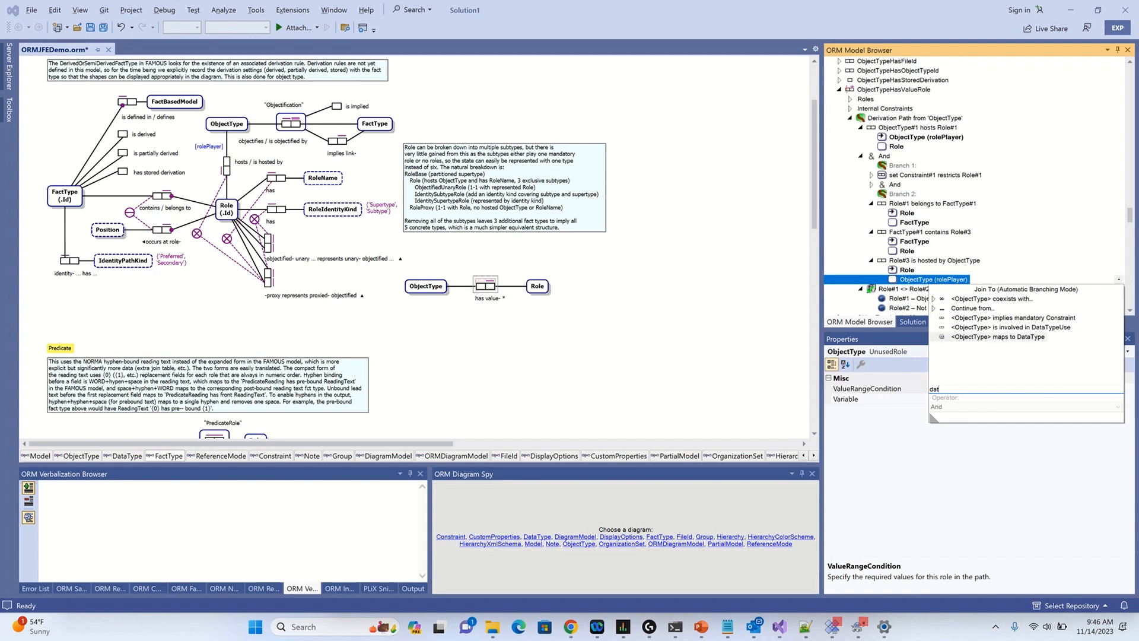
key("Return")
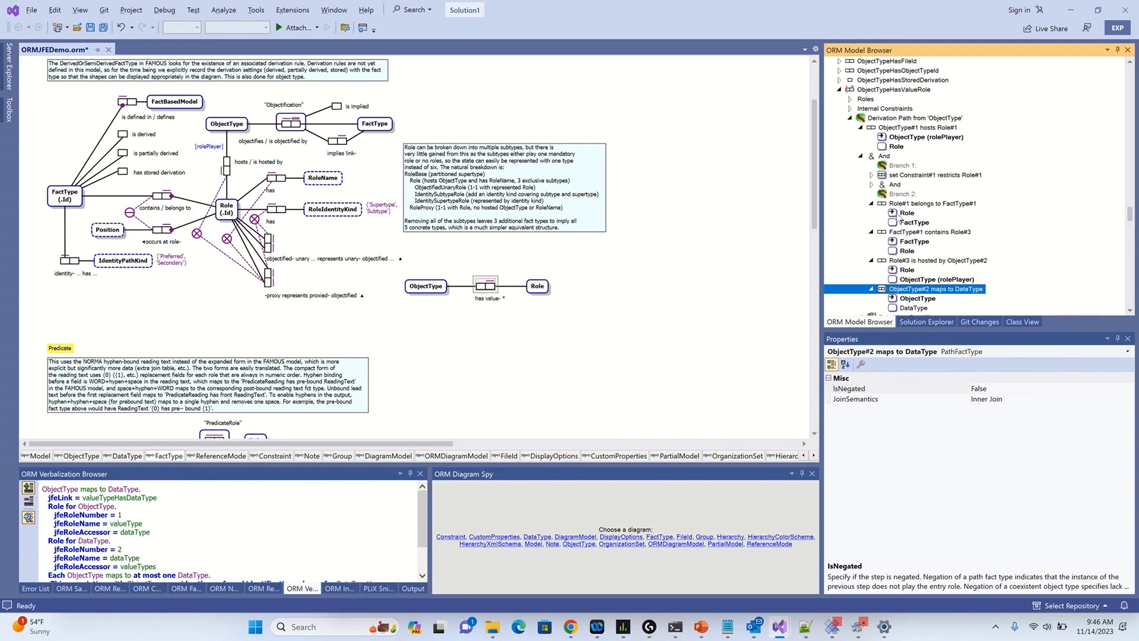
Add a second <> calculation to the derivation path and set its left input to Role#1.
right_click(903, 122)
left_click(765, 125)
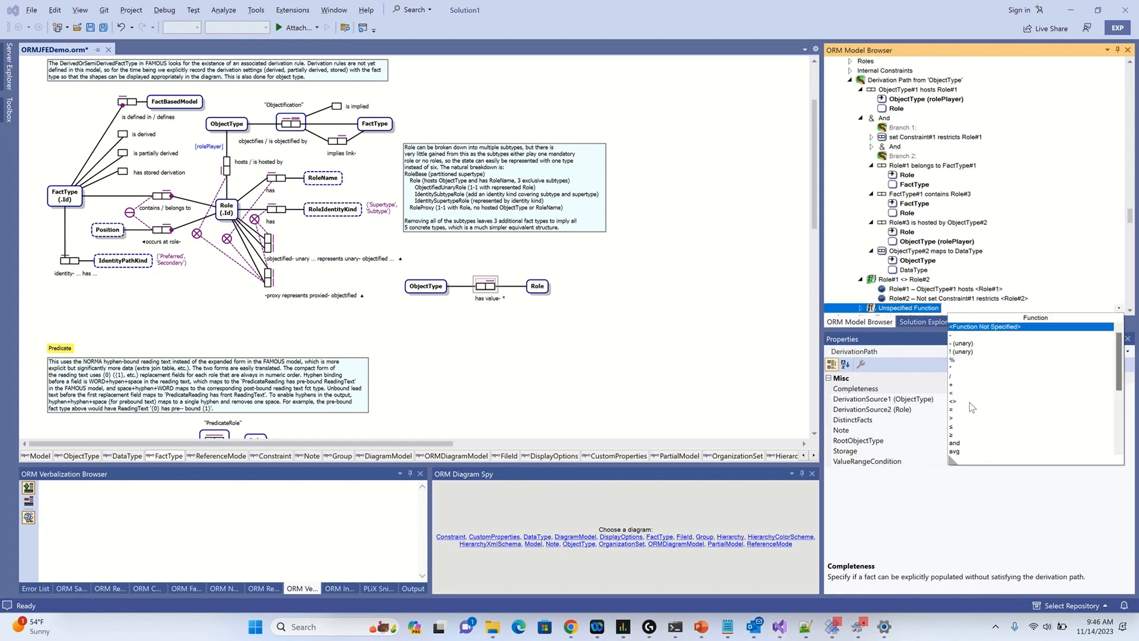
left_click(969, 402)
left_click(1026, 308)
scroll(1066, 331, "down", 1)
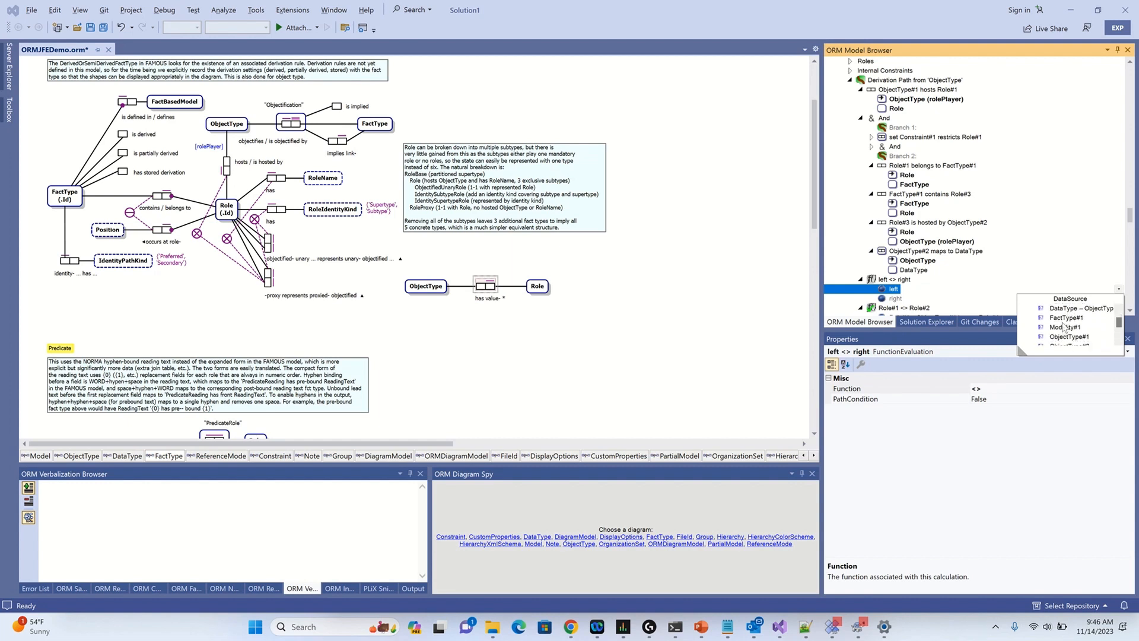
scroll(1066, 337, "down", 3)
left_click(1064, 329)
Set the second calculation's right input to Role#3 and make it a path condition.
left_click(1022, 318)
scroll(1062, 341, "down", 4)
scroll(1062, 343, "down", 3)
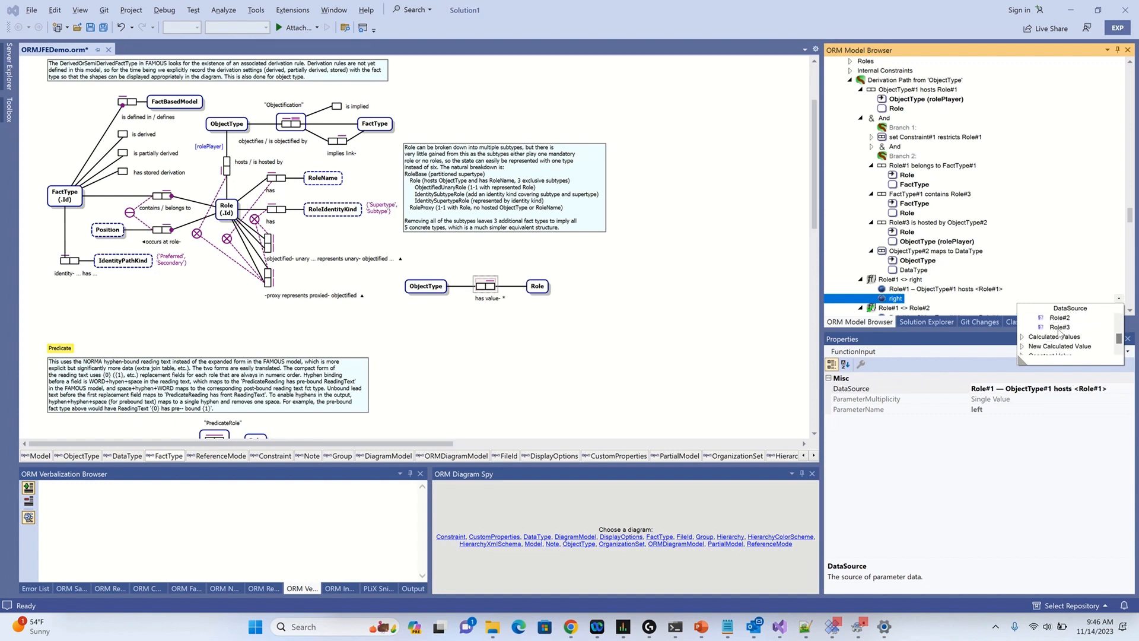
left_click(1059, 330)
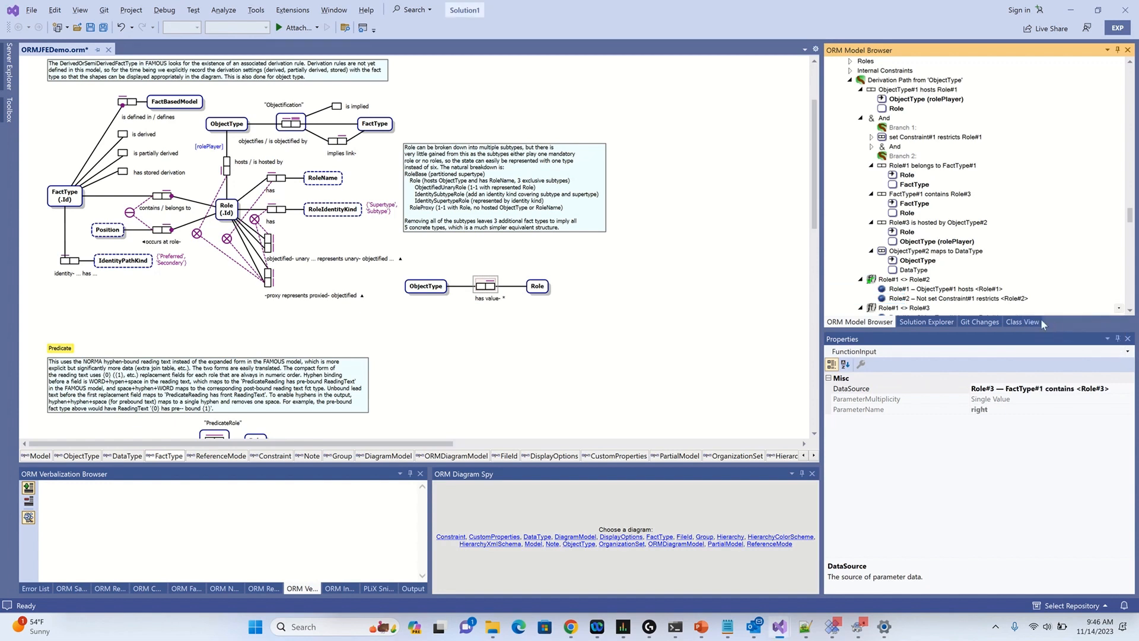
left_click(881, 308)
double_click(858, 399)
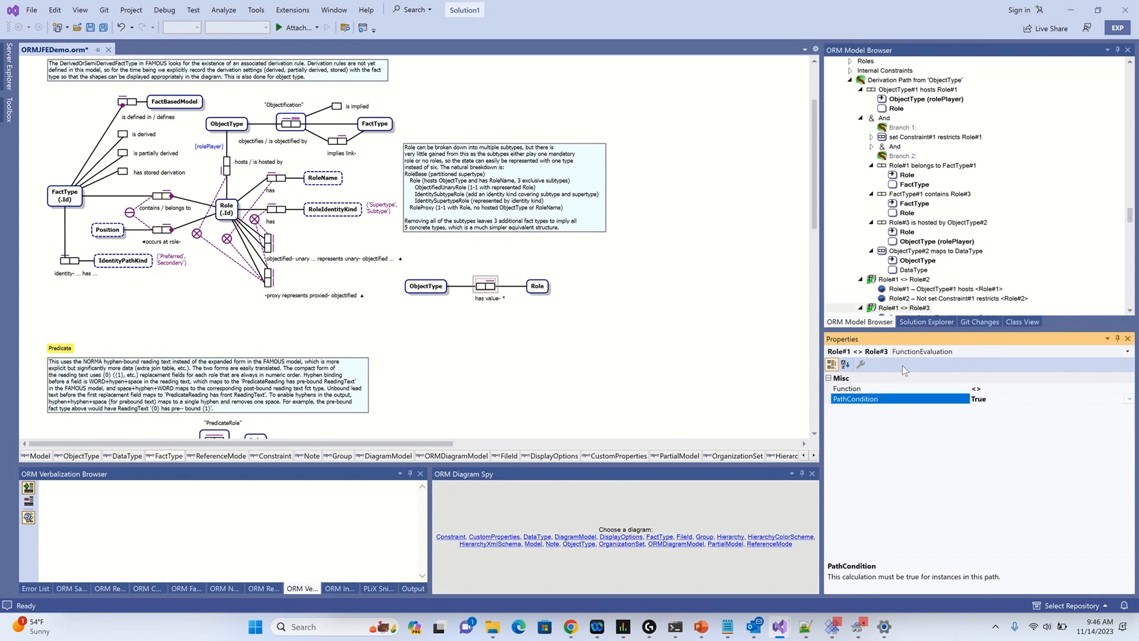
Set the derivation path's DerivationSource1 (ObjectType) to the path variable ObjectType#1.
scroll(898, 143, "up", 2)
scroll(899, 139, "down", 2)
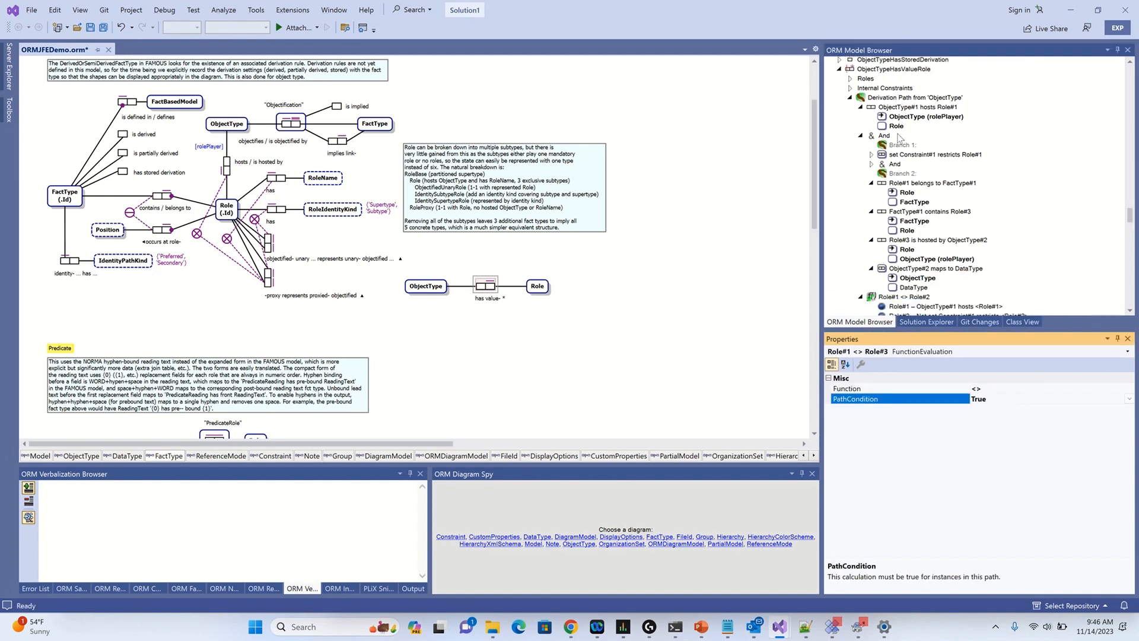
left_click(900, 137)
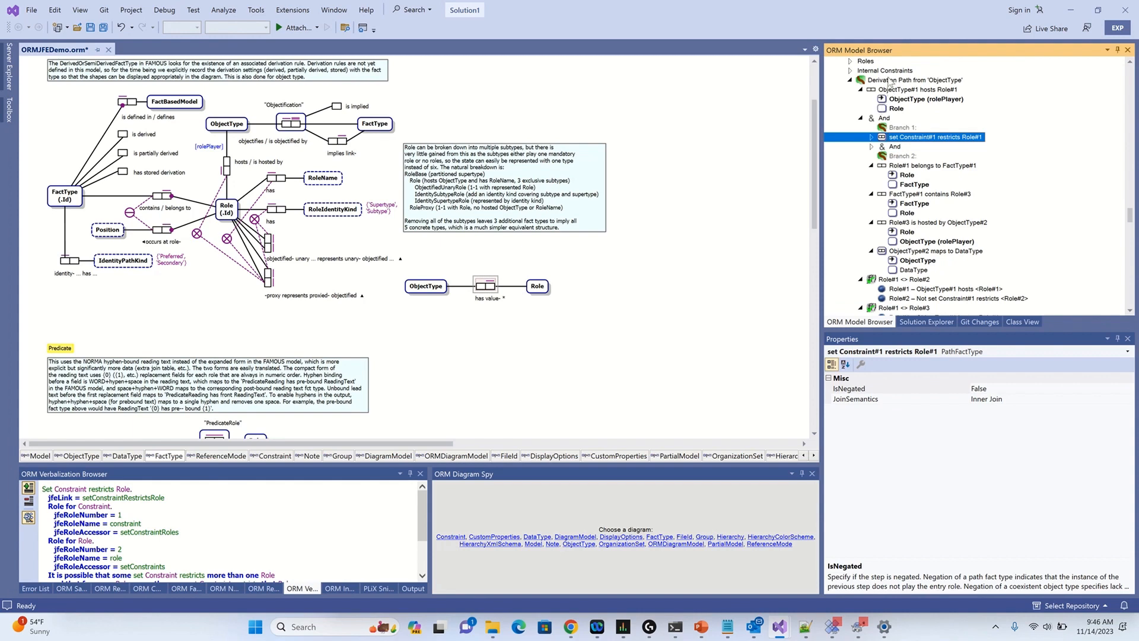
left_click(889, 81)
left_click(1013, 397)
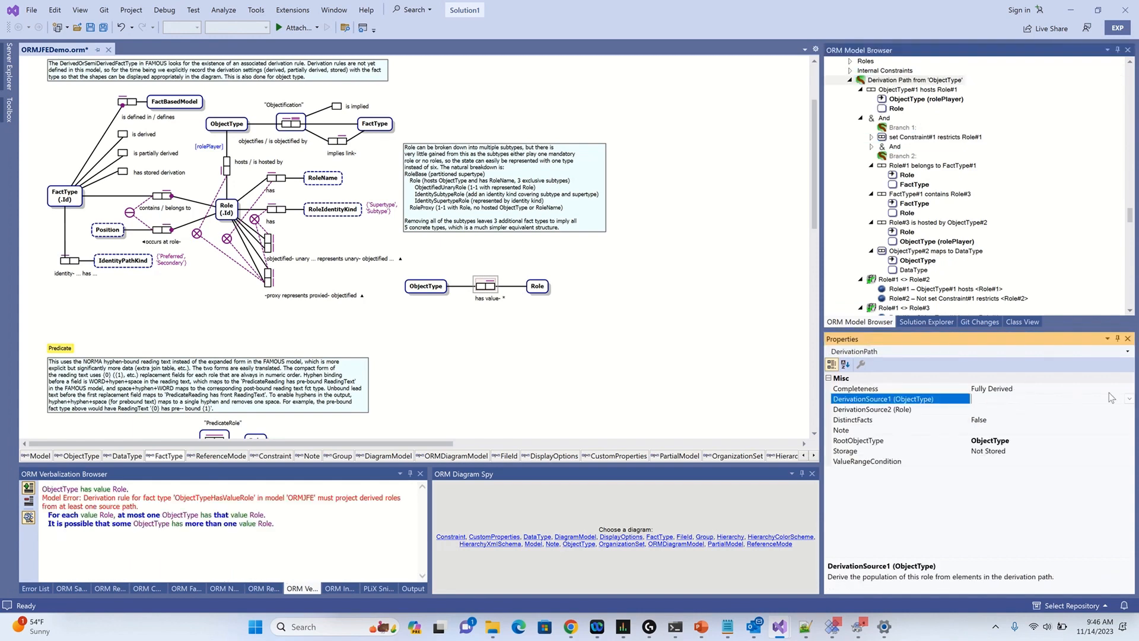
left_click(1128, 399)
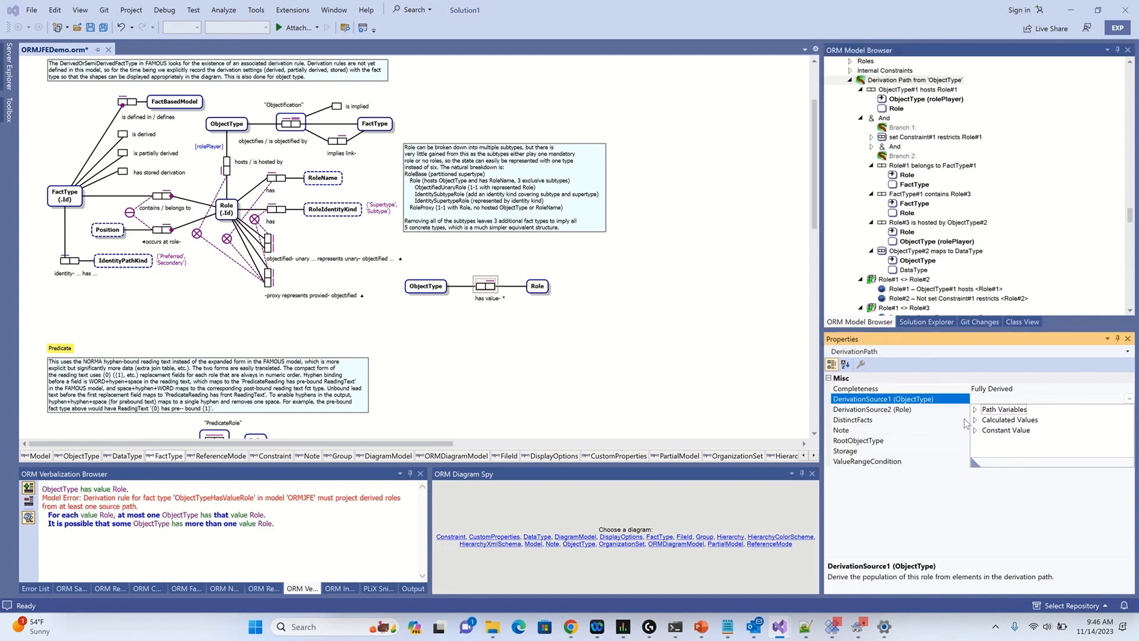
left_click(975, 409)
double_click(1017, 420)
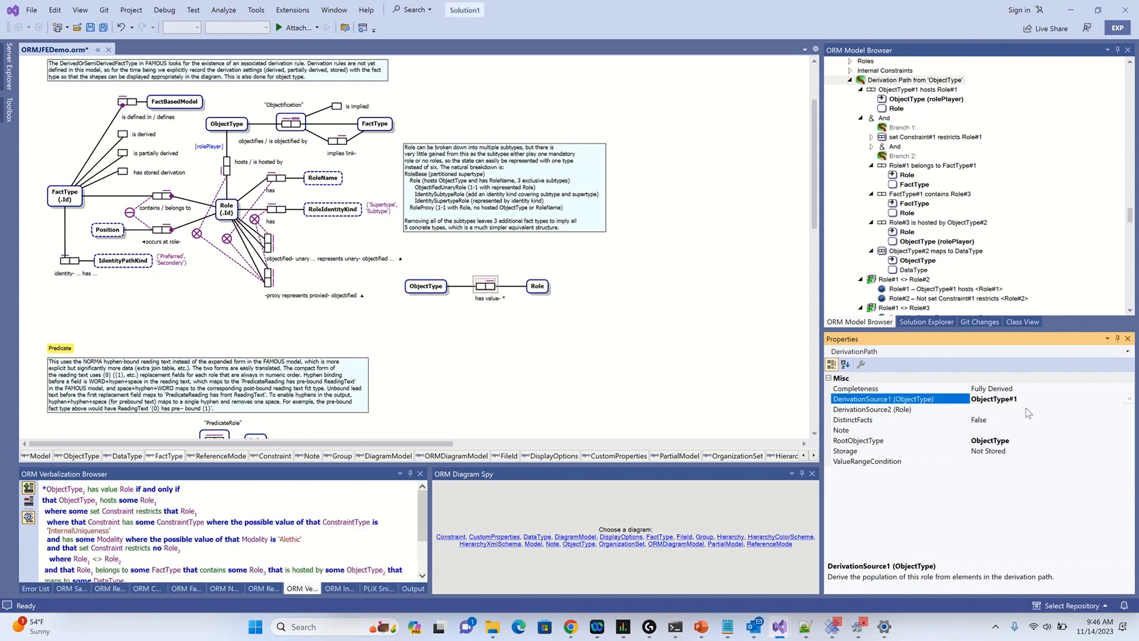
Set the derivation path's DerivationSource2 (Role) to the path variable Role#3.
left_click(1032, 409)
left_click(1129, 409)
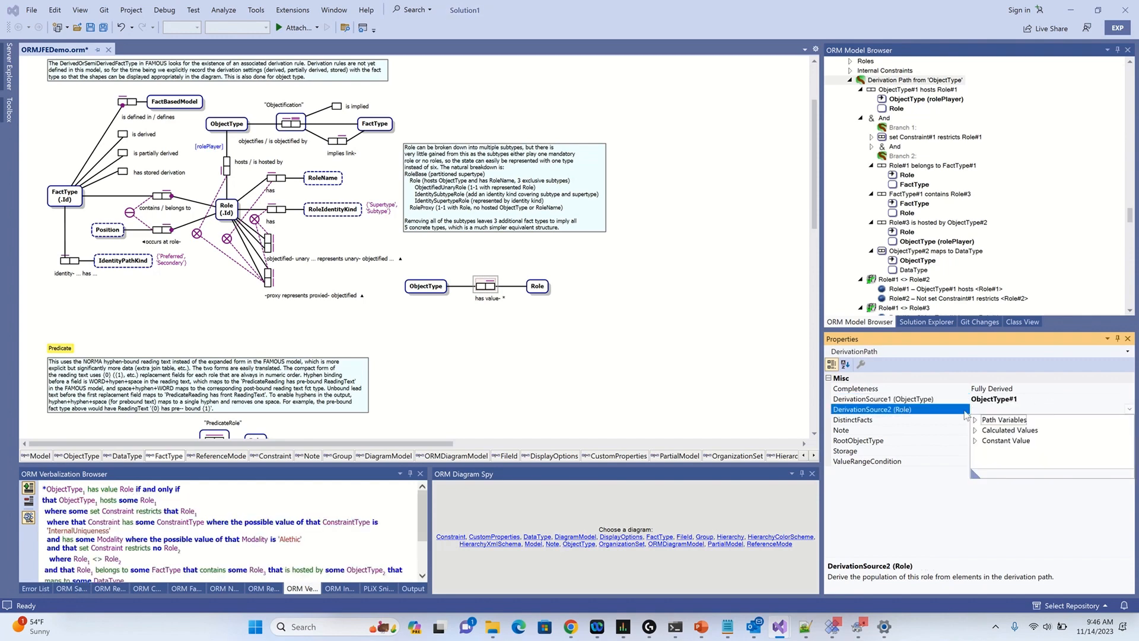
left_click(974, 420)
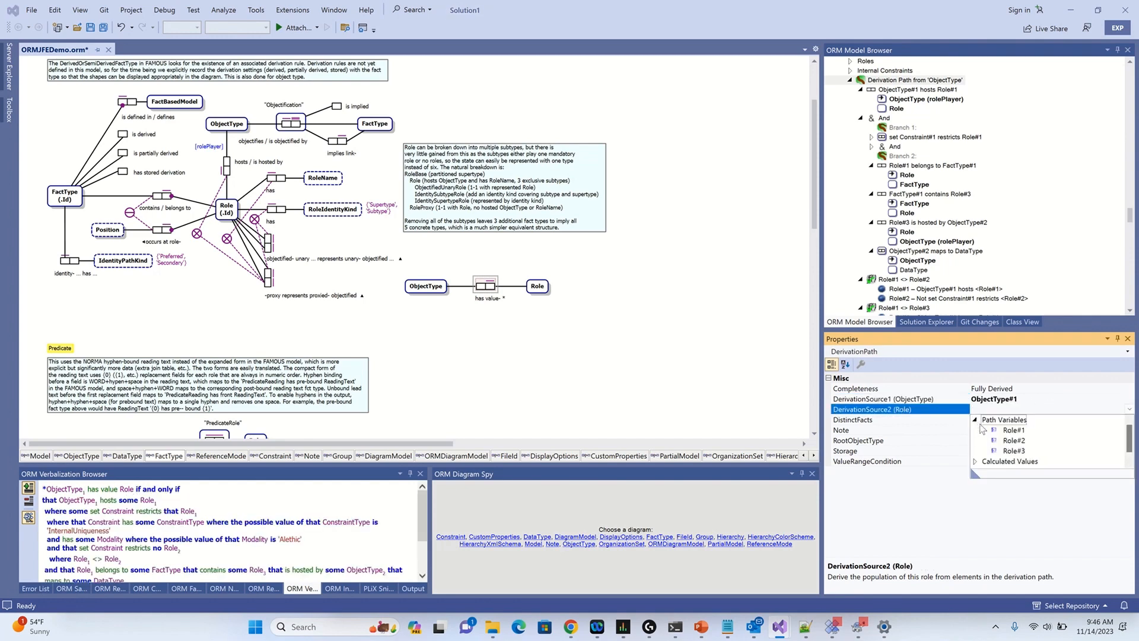
left_click(1015, 451)
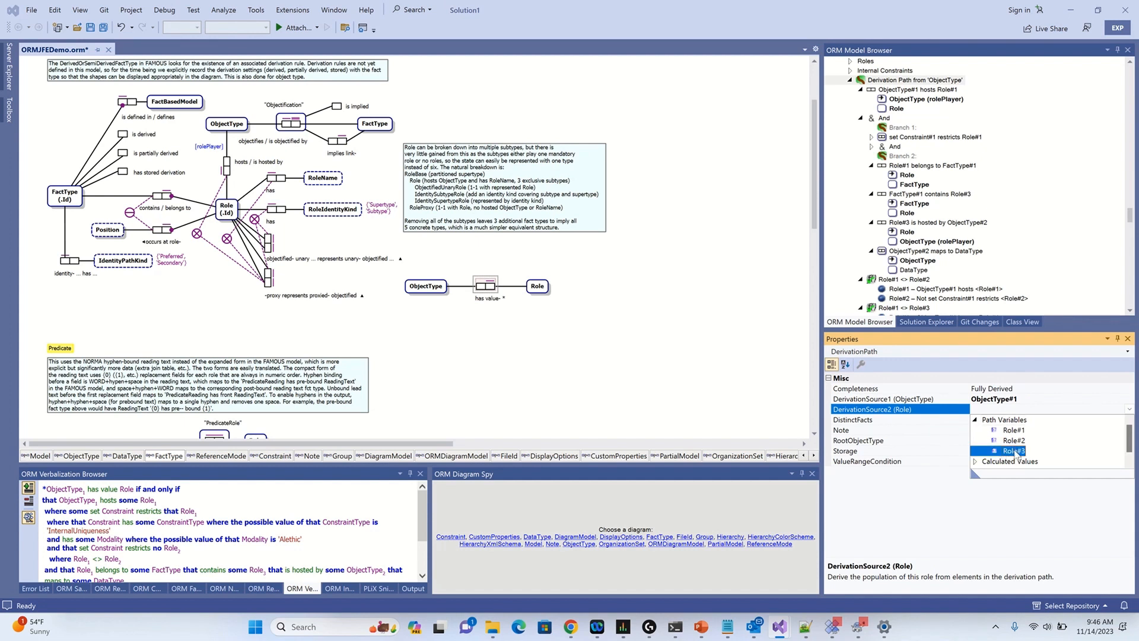
left_click(1015, 451)
Select the derivation path and enlarge the verbalization view to examine the complete rule text.
scroll(881, 113, "up", 1)
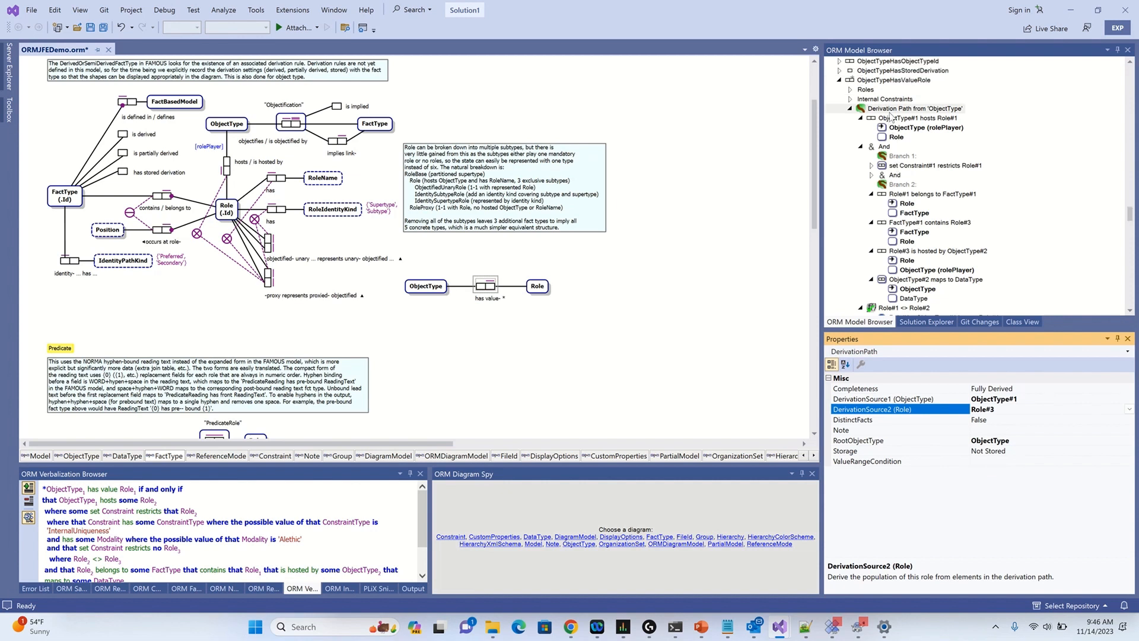
left_click(891, 110)
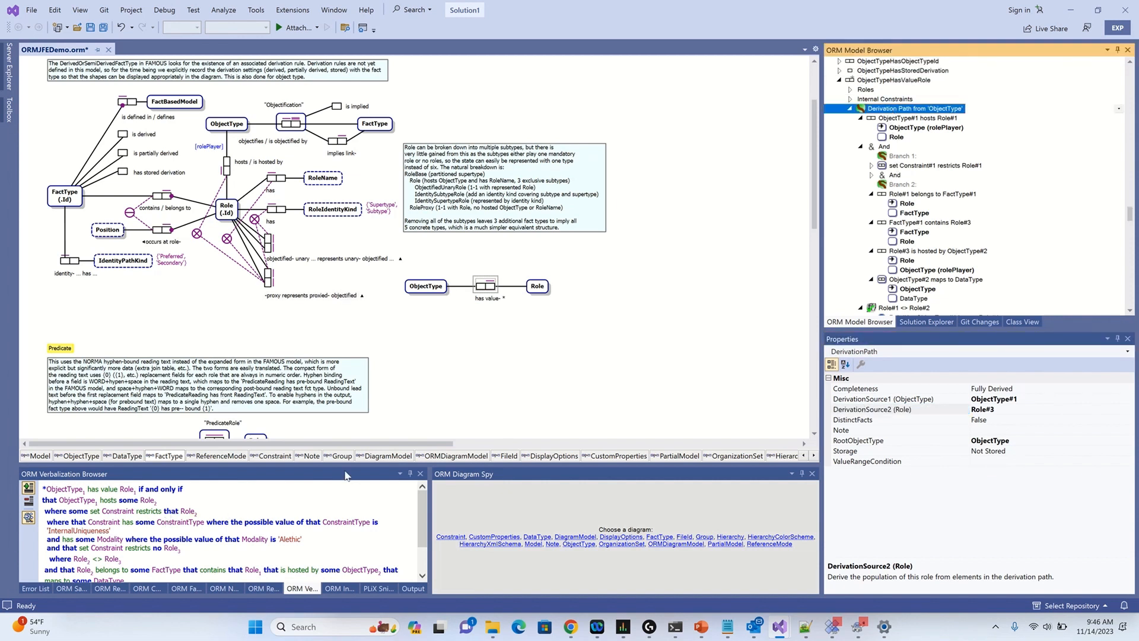
left_click_drag(349, 465, 350, 379)
left_click_drag(429, 497, 556, 497)
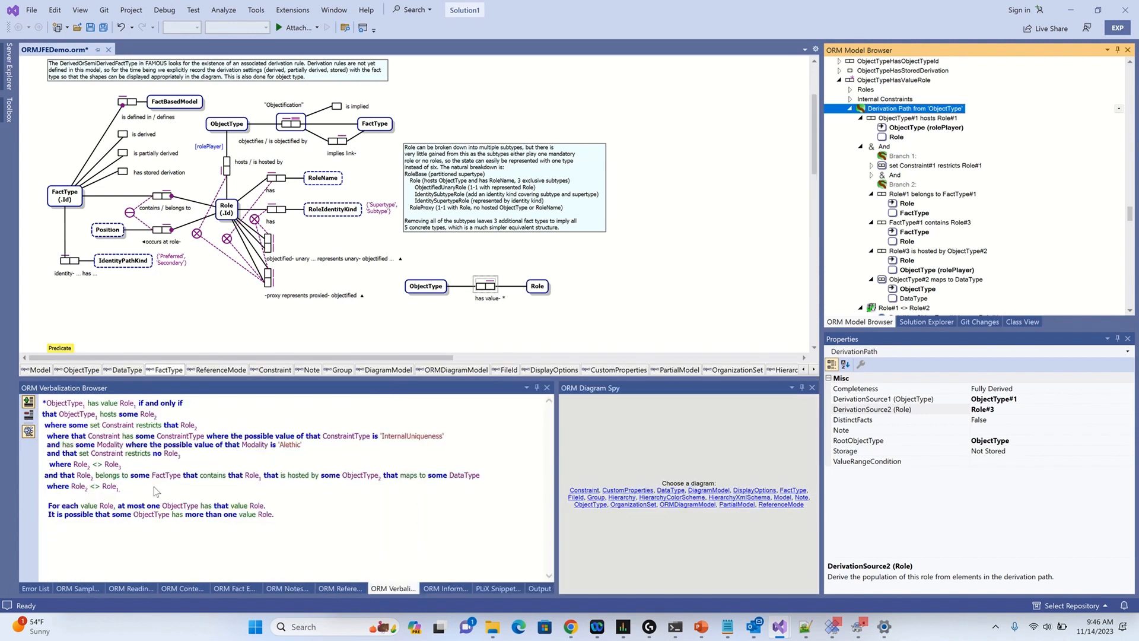